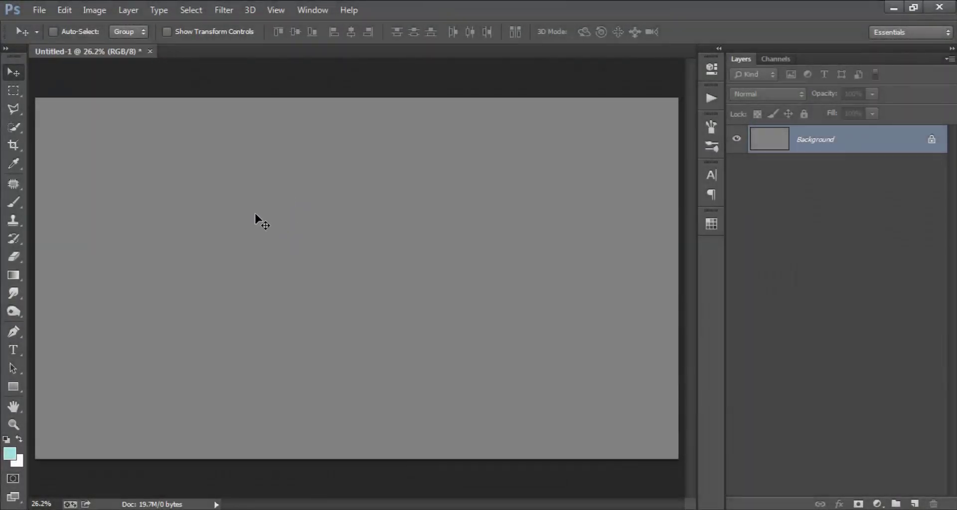
- Reset the default colours and drag the rocky landscape photo into Untitled-1 as a new layer
{"action": "key", "text": "d"}
{"action": "left_click", "coordinate": [43, 13]}
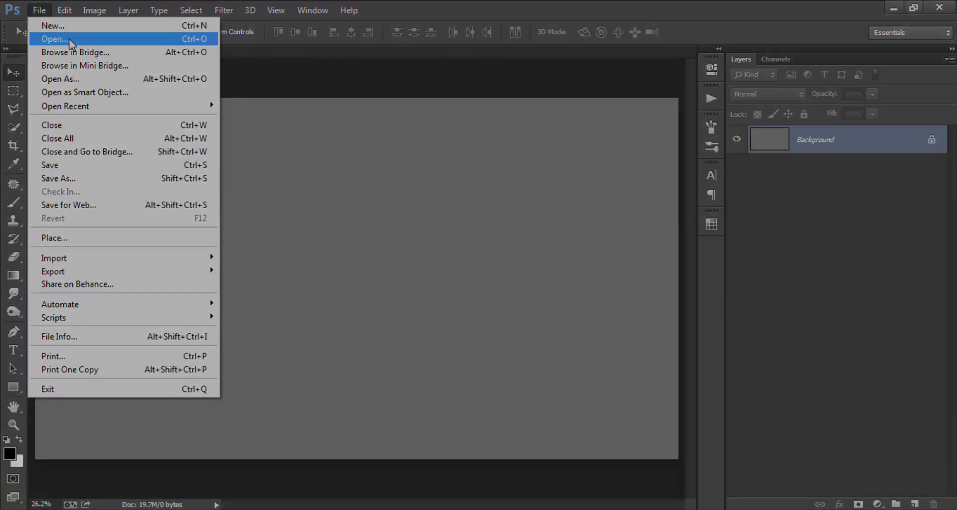
{"action": "left_click", "coordinate": [47, 36]}
{"action": "mouse_move", "coordinate": [81, 100]}
{"action": "left_mouse_down"}
{"action": "mouse_move", "coordinate": [76, 133]}
{"action": "mouse_move", "coordinate": [94, 308]}
{"action": "left_mouse_up"}
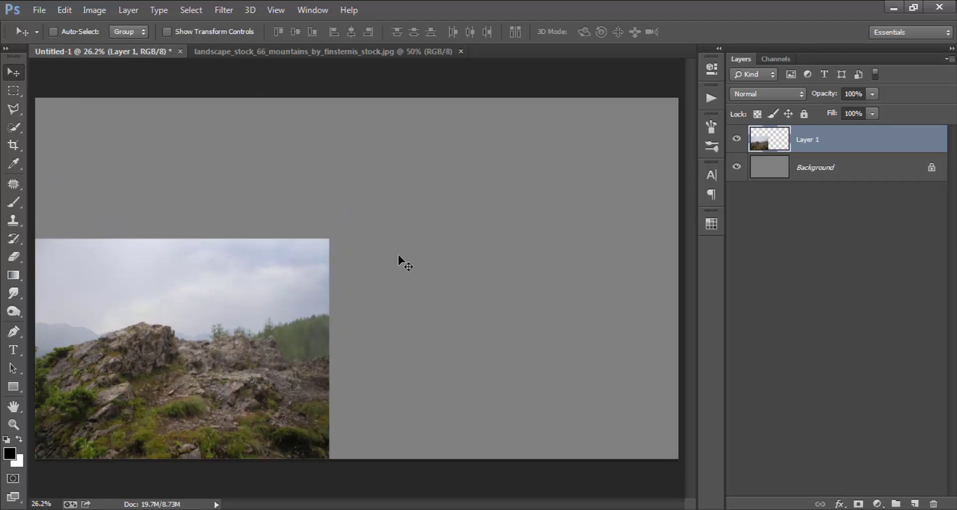
{"action": "left_click", "coordinate": [64, 10]}
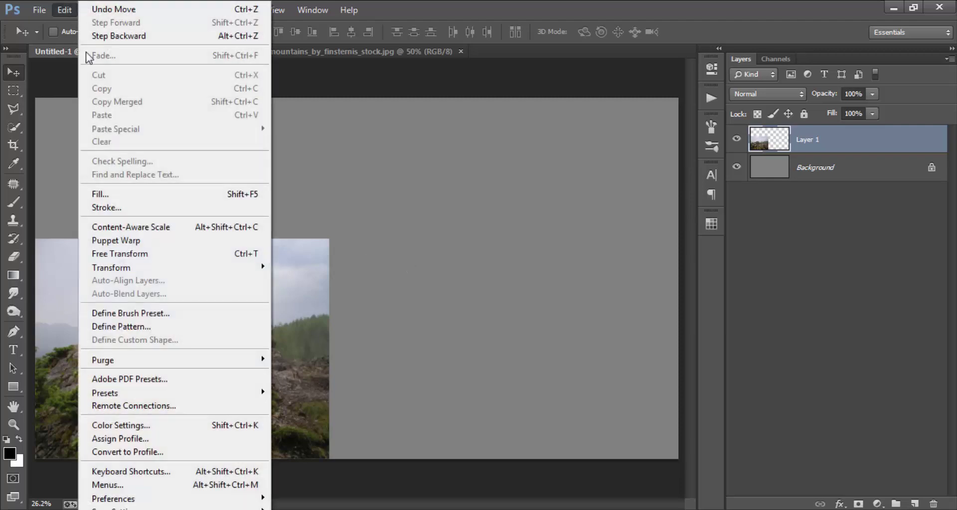
{"action": "left_click", "coordinate": [218, 254]}
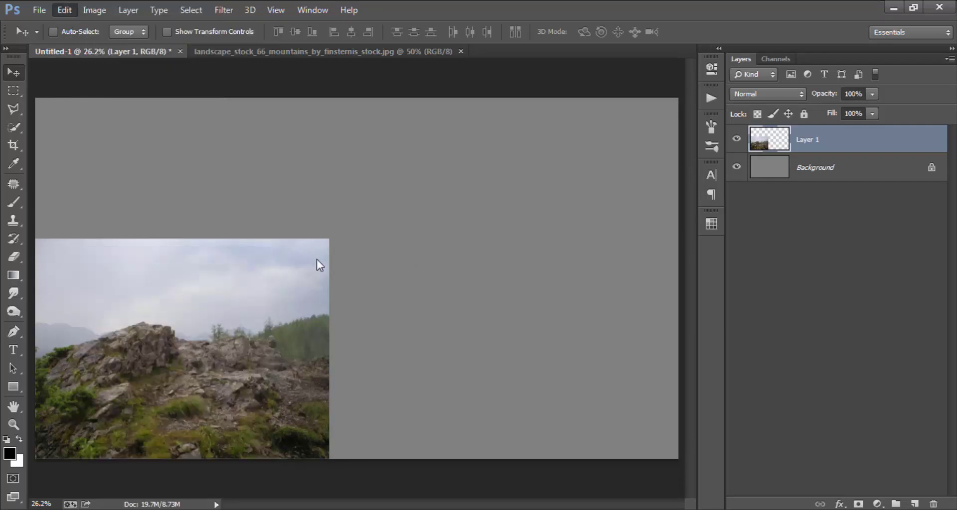
- Scale Layer 1 up over most of the canvas, leaving a grey strip at right, and commit
{"action": "mouse_move", "coordinate": [330, 238]}
{"action": "left_mouse_down"}
{"action": "mouse_move", "coordinate": [679, 145]}
{"action": "mouse_move", "coordinate": [678, 116]}
{"action": "left_mouse_up"}
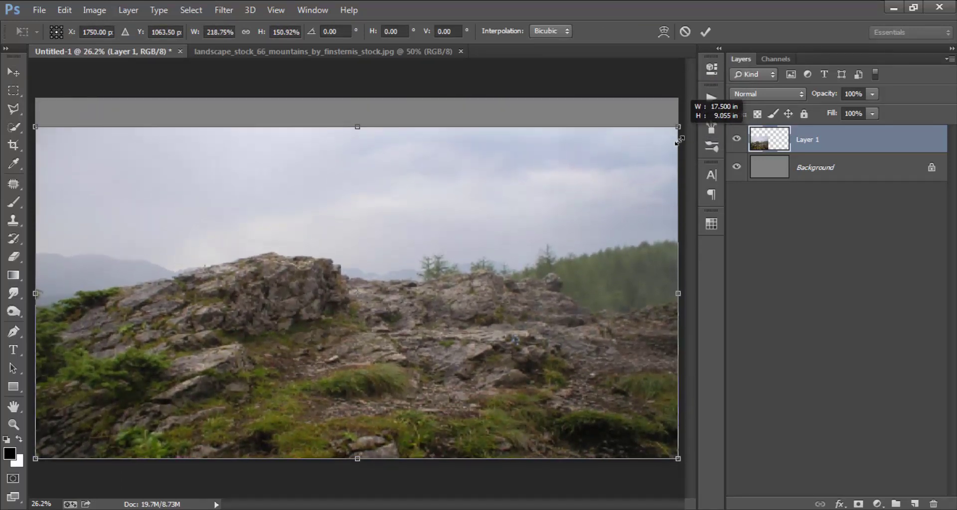
{"action": "left_click_drag", "start_coordinate": [679, 115], "coordinate": [679, 165]}
{"action": "mouse_move", "coordinate": [678, 311]}
{"action": "left_mouse_down"}
{"action": "mouse_move", "coordinate": [481, 336]}
{"action": "mouse_move", "coordinate": [510, 337]}
{"action": "left_mouse_up"}
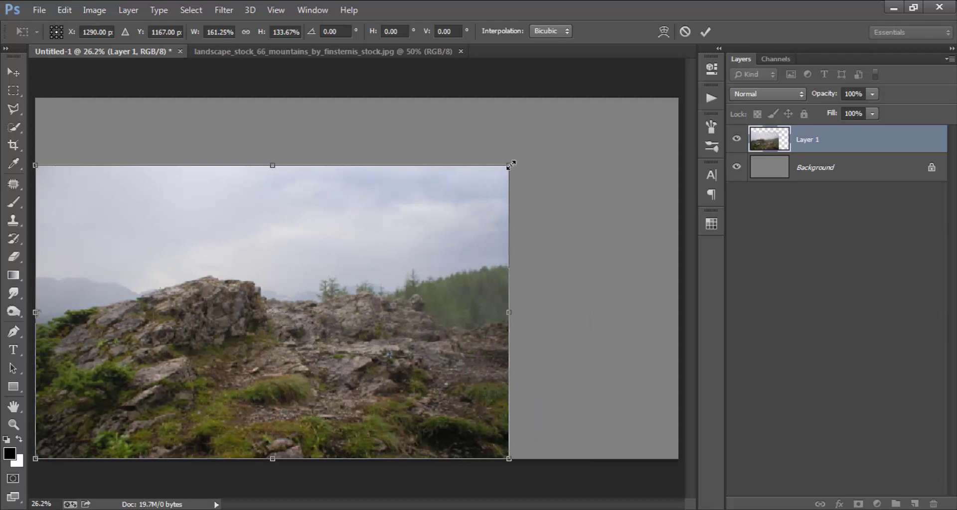
{"action": "left_click_drag", "start_coordinate": [509, 164], "coordinate": [555, 122]}
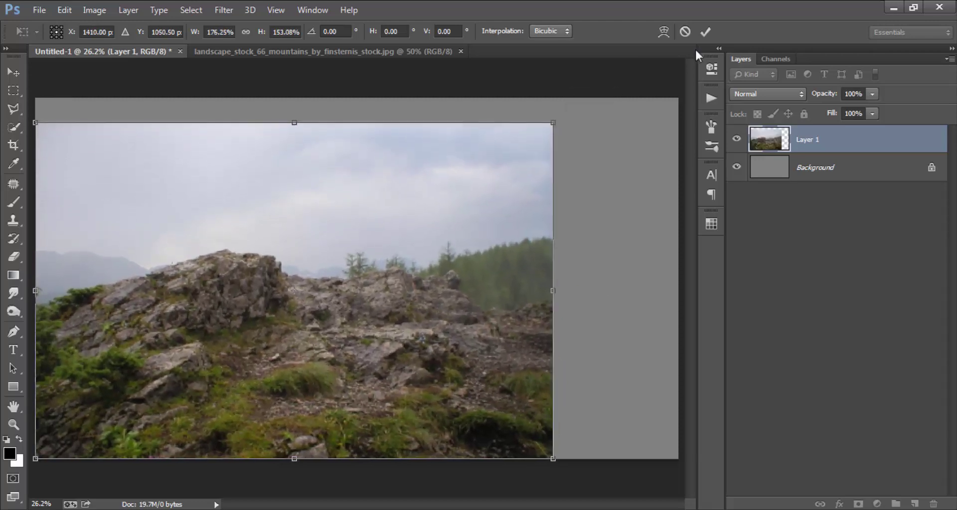
{"action": "left_click", "coordinate": [706, 31]}
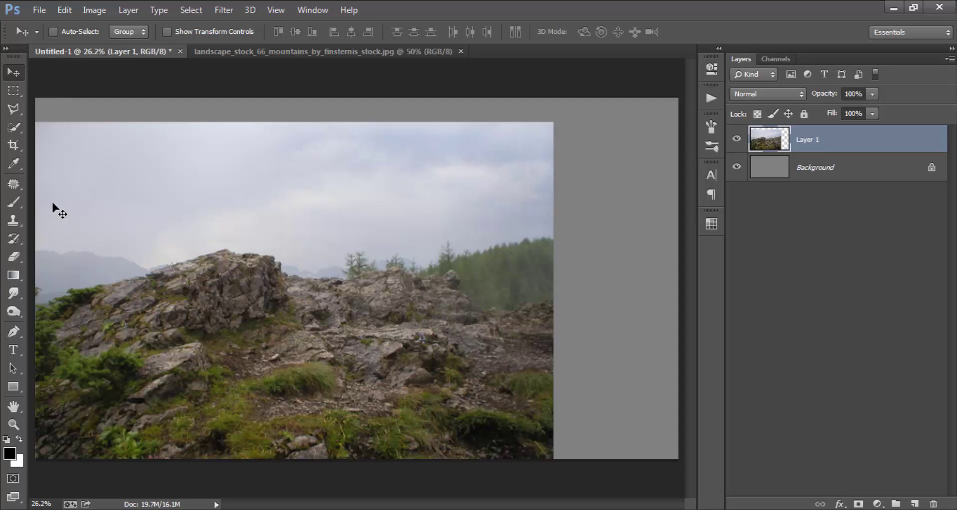
- Quick-select the sky, add a layer mask and invert it so only the rocky ridge shows
{"action": "key", "text": "w"}
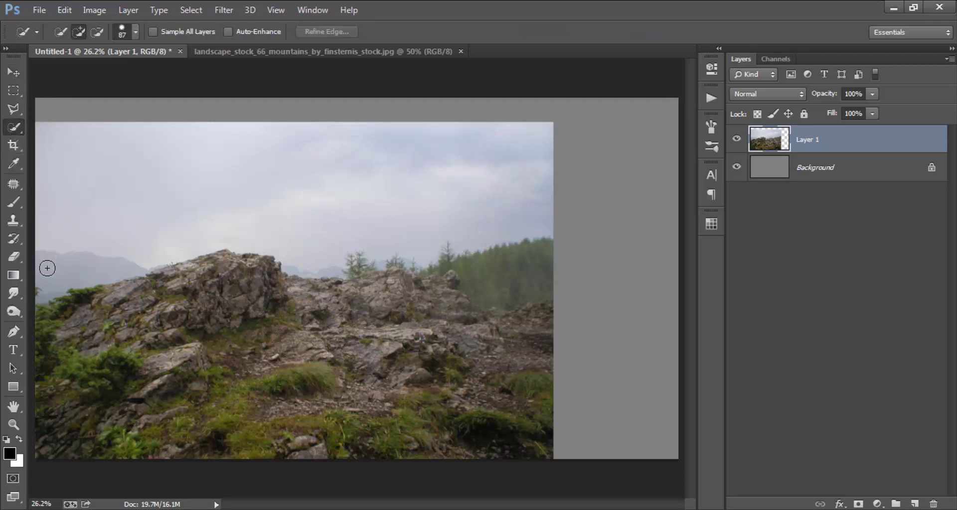
{"action": "left_click_drag", "start_coordinate": [72, 259], "coordinate": [340, 183]}
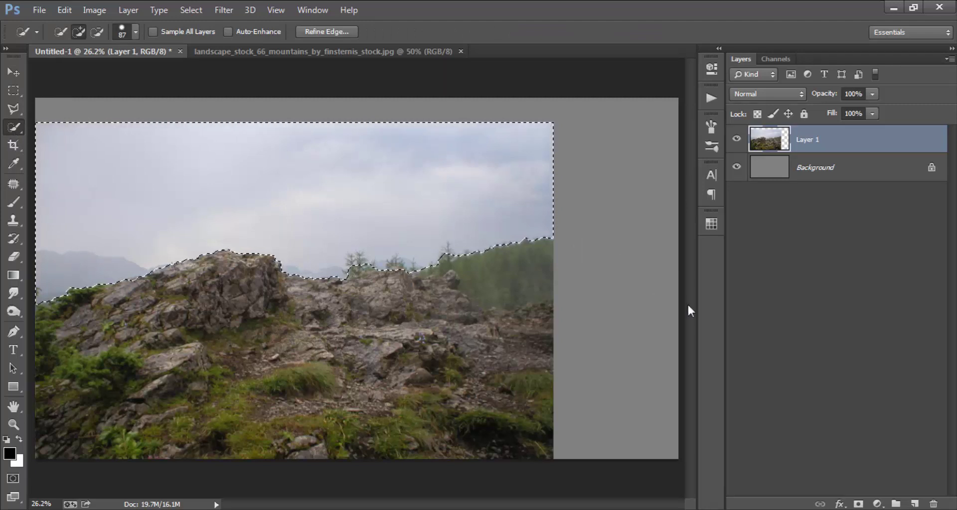
{"action": "left_click", "coordinate": [858, 503]}
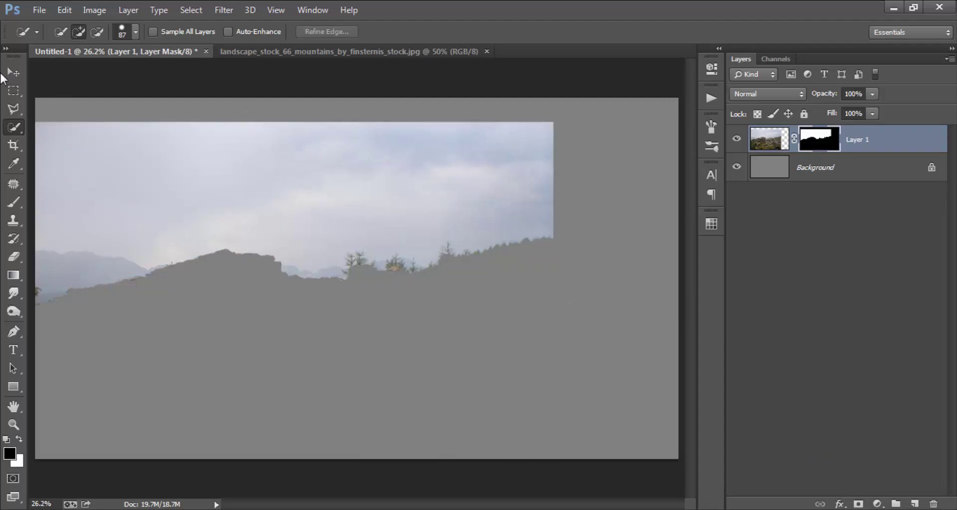
{"action": "left_click", "coordinate": [22, 71]}
{"action": "left_click", "coordinate": [95, 14]}
{"action": "mouse_move", "coordinate": [115, 45]}
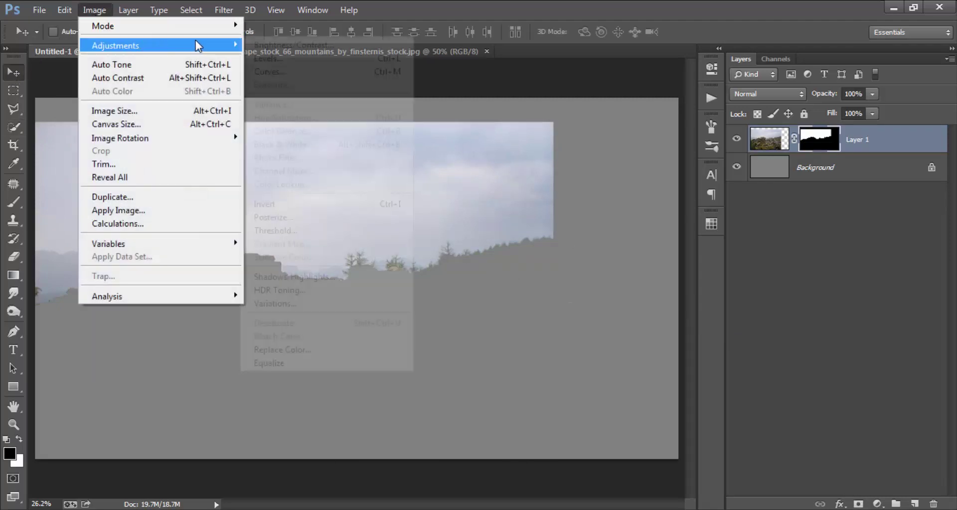
{"action": "left_click", "coordinate": [347, 204]}
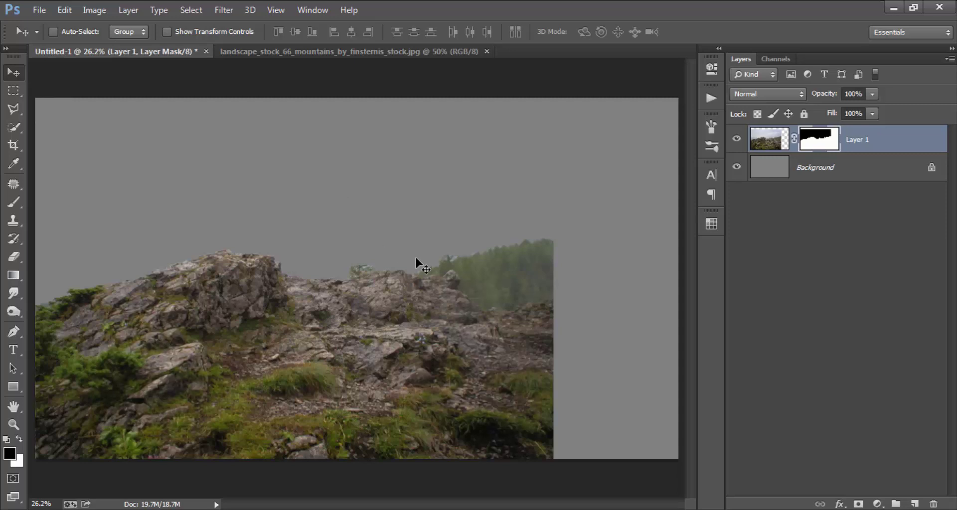
- Open Refine Mask with Smart Radius and Decontaminate Colors enabled
{"action": "right_click", "coordinate": [823, 146]}
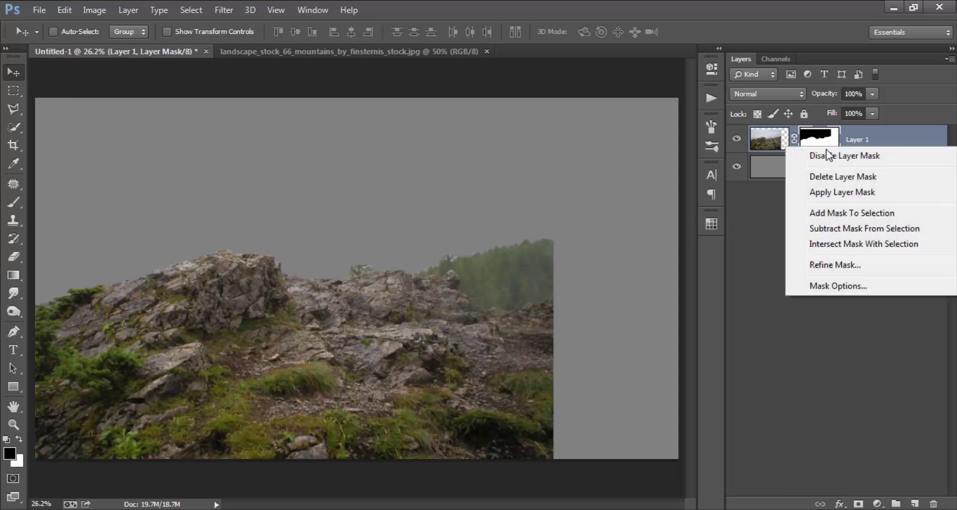
{"action": "left_click", "coordinate": [842, 264]}
{"action": "left_click", "coordinate": [695, 180]}
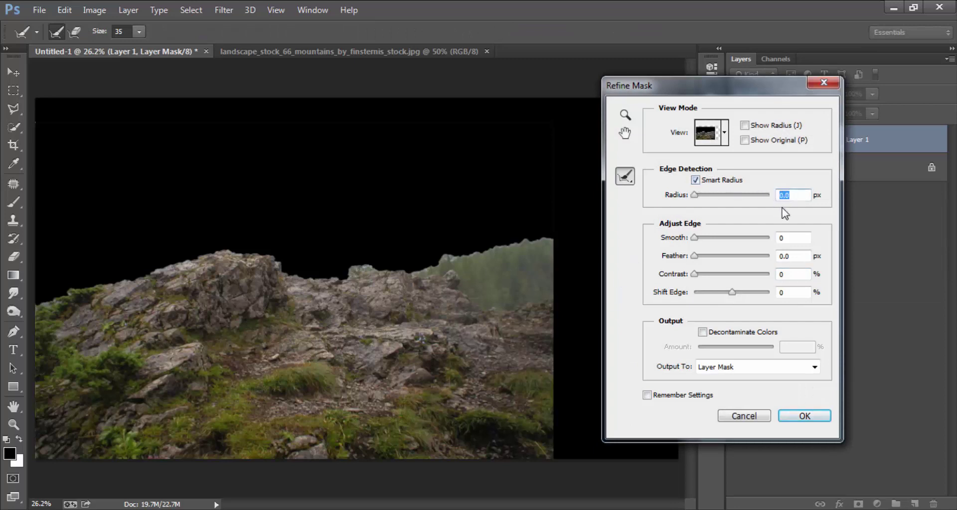
{"action": "type", "text": "1"}
{"action": "left_click", "coordinate": [703, 333]}
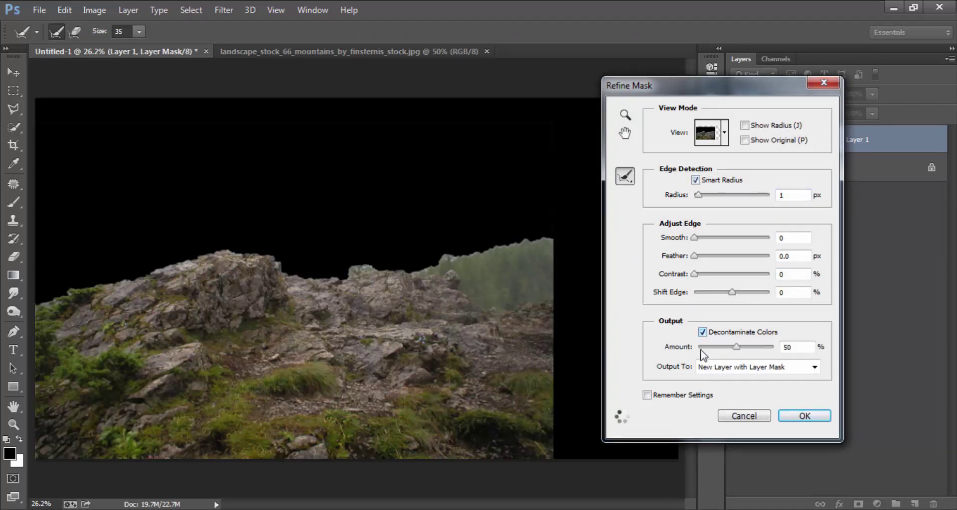
- Brush the treeline edge, shift and feather the edge slightly, and output a new layer
{"action": "left_click_drag", "start_coordinate": [493, 256], "coordinate": [498, 252]}
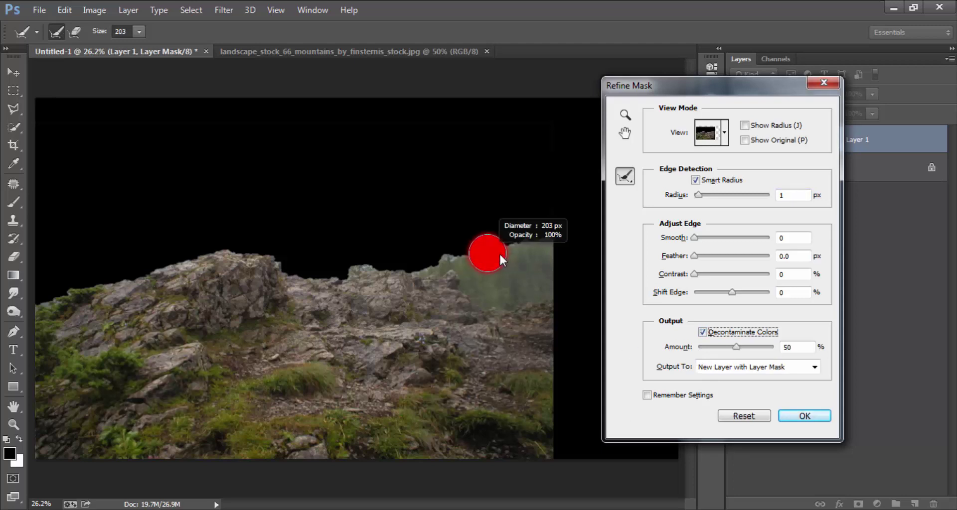
{"action": "mouse_move", "coordinate": [48, 286]}
{"action": "left_mouse_down"}
{"action": "mouse_move", "coordinate": [233, 249]}
{"action": "mouse_move", "coordinate": [272, 247]}
{"action": "mouse_move", "coordinate": [293, 264]}
{"action": "mouse_move", "coordinate": [328, 267]}
{"action": "mouse_move", "coordinate": [355, 258]}
{"action": "mouse_move", "coordinate": [351, 249]}
{"action": "mouse_move", "coordinate": [417, 257]}
{"action": "mouse_move", "coordinate": [533, 232]}
{"action": "mouse_move", "coordinate": [558, 215]}
{"action": "mouse_move", "coordinate": [487, 214]}
{"action": "mouse_move", "coordinate": [465, 241]}
{"action": "left_mouse_up"}
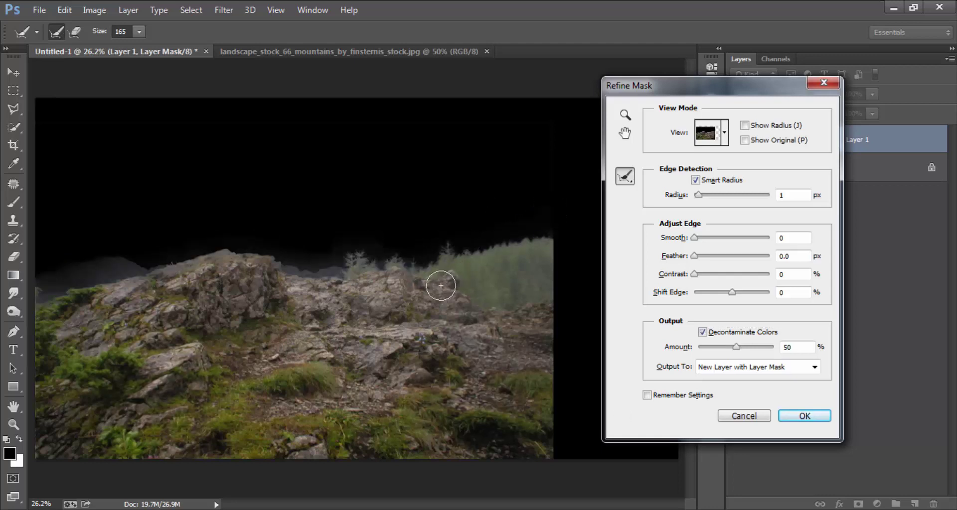
{"action": "left_click", "coordinate": [726, 293]}
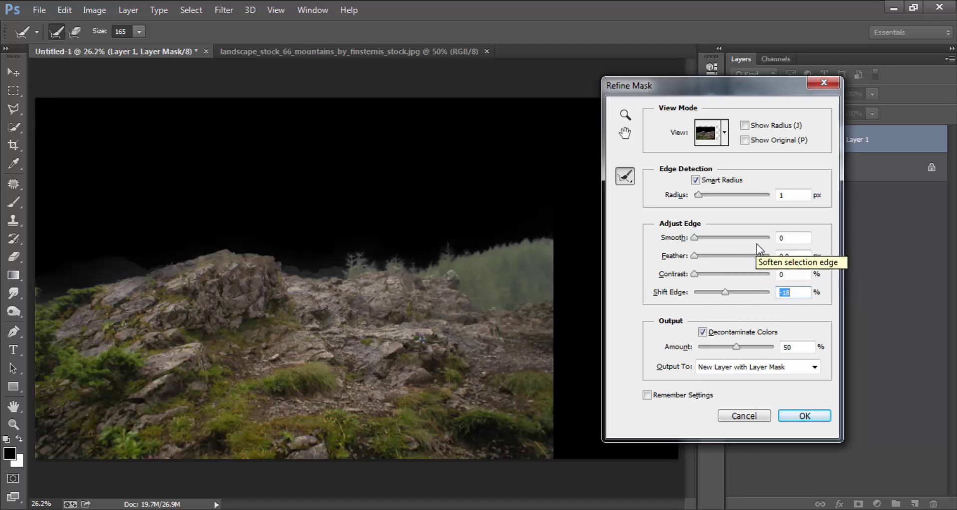
{"action": "left_click", "coordinate": [710, 257]}
{"action": "type", "text": "0.2"}
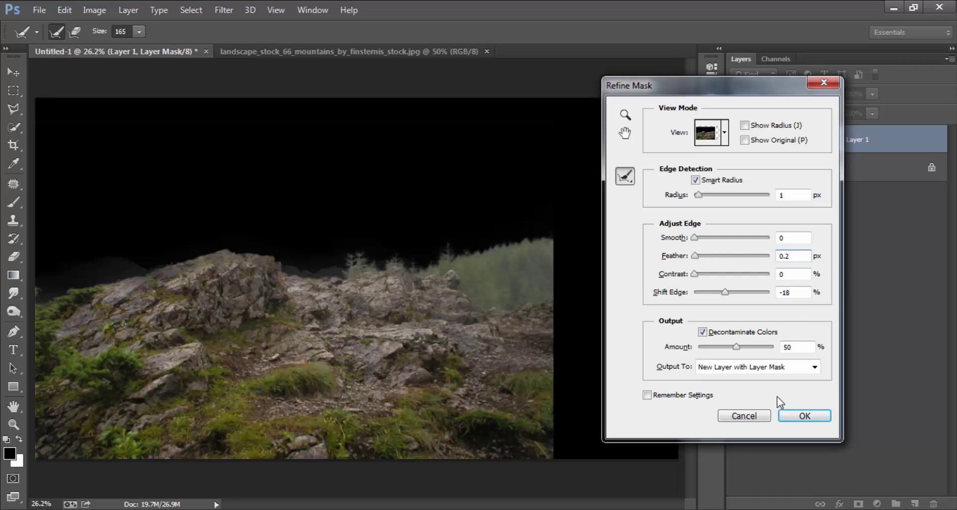
{"action": "left_click", "coordinate": [799, 417]}
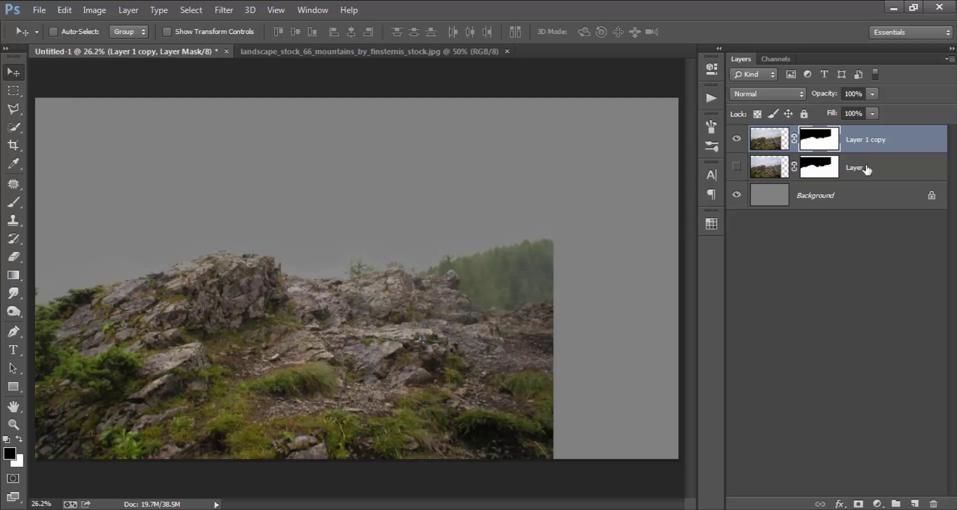
- Delete the original hidden rock layer and apply the mask on the refined copy
{"action": "left_click_drag", "start_coordinate": [885, 165], "coordinate": [933, 503]}
{"action": "left_click", "coordinate": [862, 144]}
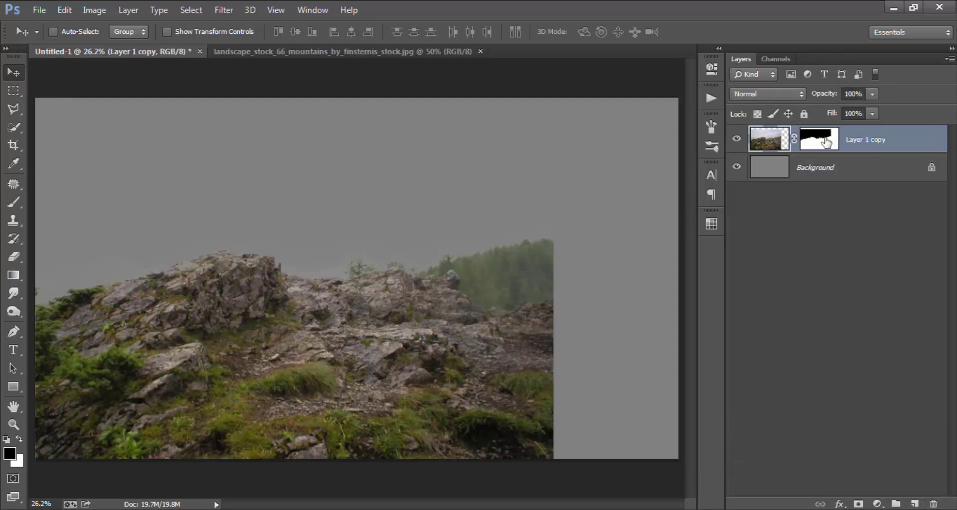
{"action": "right_click", "coordinate": [809, 139]}
{"action": "left_click", "coordinate": [837, 180]}
- Duplicate the rock layer and shift the duplicate right and up
{"action": "right_click", "coordinate": [843, 140]}
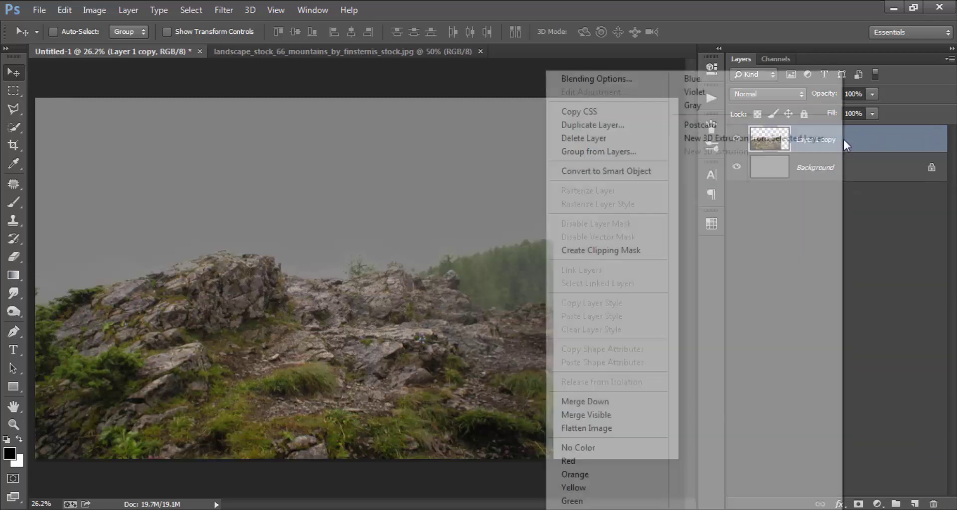
{"action": "left_click", "coordinate": [636, 131]}
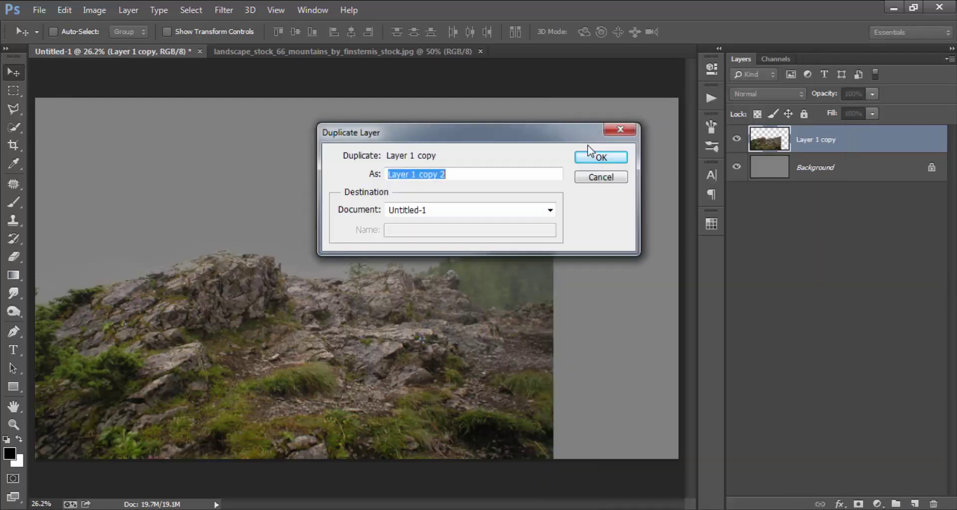
{"action": "left_click", "coordinate": [599, 159]}
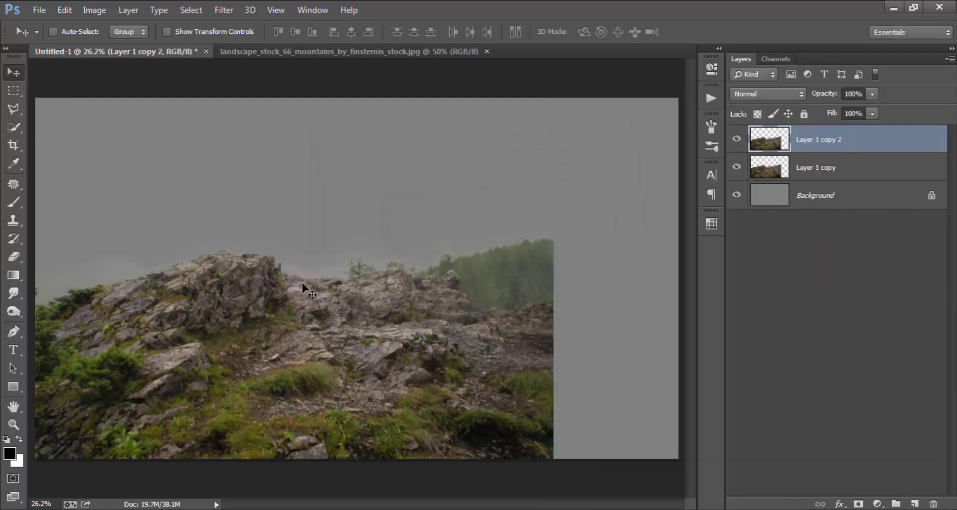
{"action": "left_click_drag", "start_coordinate": [303, 284], "coordinate": [405, 264]}
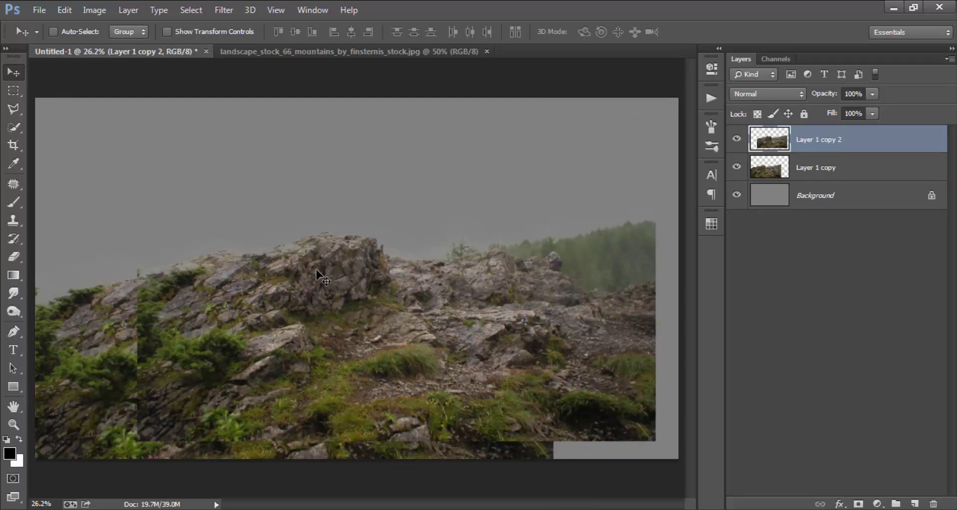
- Flip the duplicate horizontally, shrink it onto the right side, and add a blank layer mask
{"action": "key", "text": "ctrl+t"}
{"action": "right_click", "coordinate": [431, 256]}
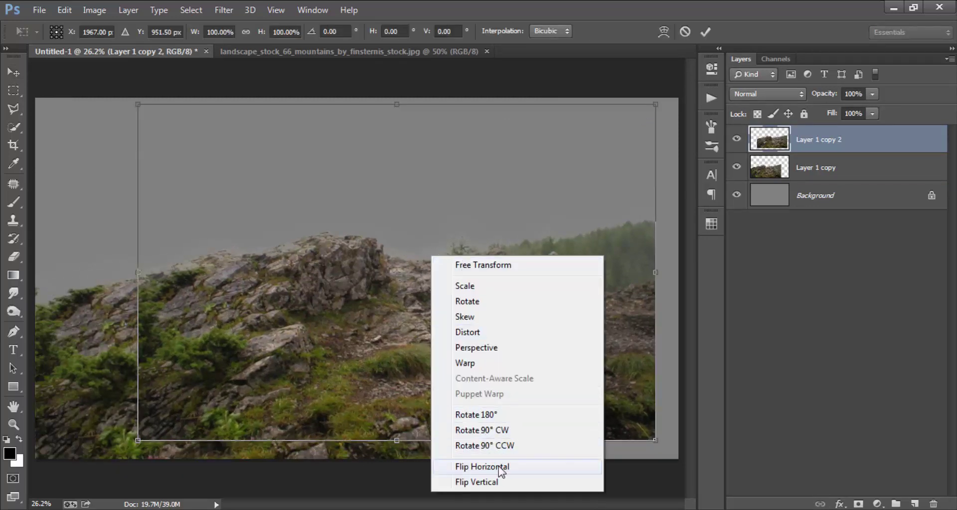
{"action": "left_click", "coordinate": [501, 467]}
{"action": "mouse_move", "coordinate": [478, 311]}
{"action": "left_mouse_down"}
{"action": "mouse_move", "coordinate": [523, 438]}
{"action": "mouse_move", "coordinate": [505, 324]}
{"action": "left_mouse_up"}
{"action": "left_click_drag", "start_coordinate": [160, 119], "coordinate": [259, 245]}
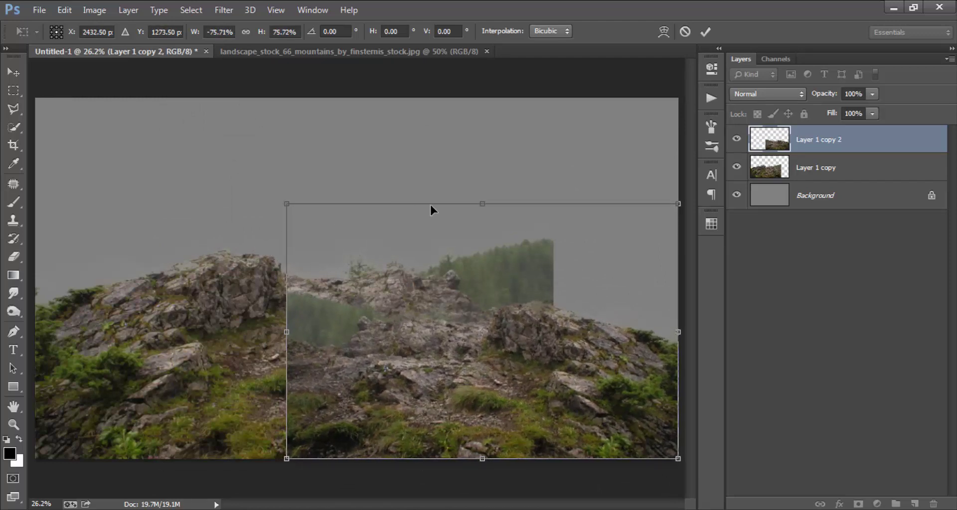
{"action": "left_click", "coordinate": [705, 30]}
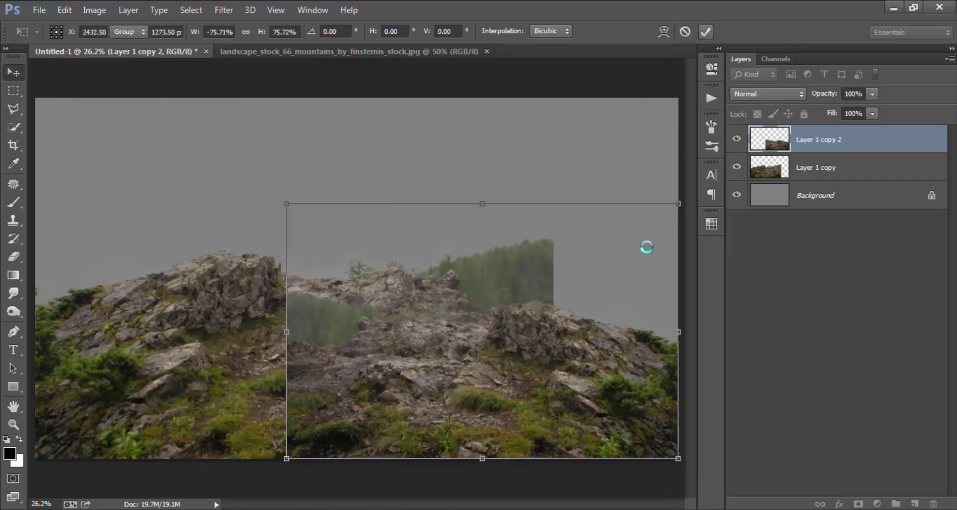
{"action": "left_click", "coordinate": [857, 504]}
- Paint on the mask to hide the hard seam between the two rock layers
{"action": "left_click", "coordinate": [14, 202]}
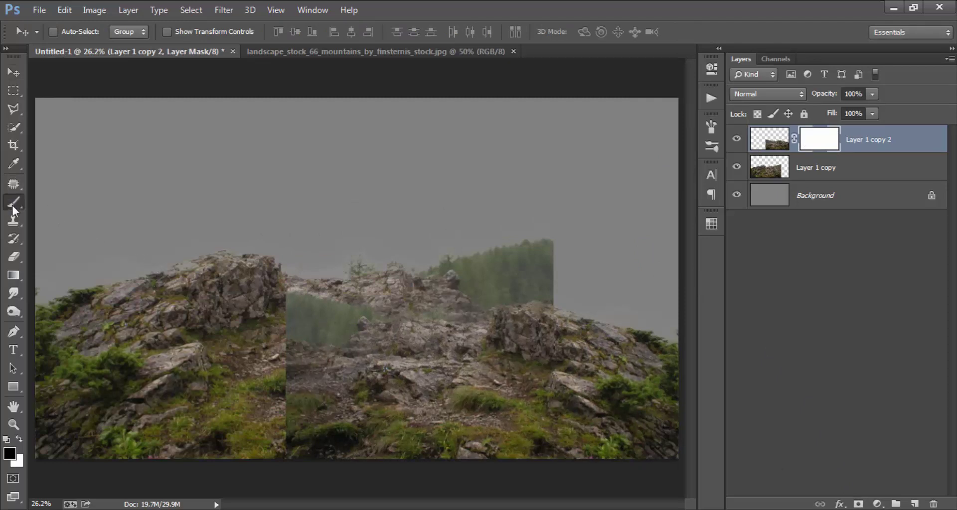
{"action": "mouse_move", "coordinate": [320, 291]}
{"action": "left_mouse_down"}
{"action": "mouse_move", "coordinate": [305, 331]}
{"action": "mouse_move", "coordinate": [307, 448]}
{"action": "mouse_move", "coordinate": [387, 296]}
{"action": "mouse_move", "coordinate": [399, 362]}
{"action": "mouse_move", "coordinate": [369, 394]}
{"action": "mouse_move", "coordinate": [375, 459]}
{"action": "mouse_move", "coordinate": [399, 448]}
{"action": "mouse_move", "coordinate": [424, 373]}
{"action": "mouse_move", "coordinate": [453, 349]}
{"action": "mouse_move", "coordinate": [440, 398]}
{"action": "mouse_move", "coordinate": [463, 423]}
{"action": "mouse_move", "coordinate": [448, 438]}
{"action": "mouse_move", "coordinate": [478, 438]}
{"action": "mouse_move", "coordinate": [457, 430]}
{"action": "mouse_move", "coordinate": [465, 427]}
{"action": "mouse_move", "coordinate": [466, 449]}
{"action": "mouse_move", "coordinate": [452, 427]}
{"action": "mouse_move", "coordinate": [460, 458]}
{"action": "left_mouse_up"}
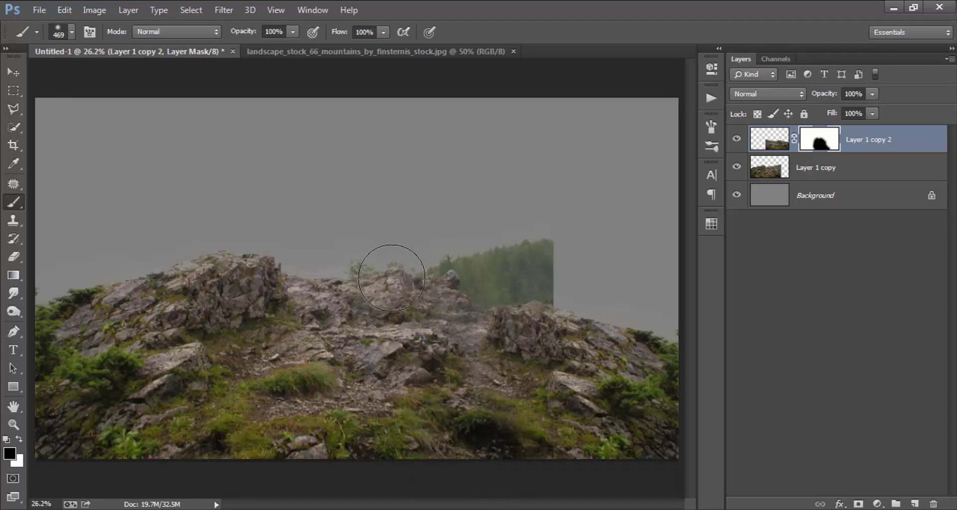
{"action": "scroll", "coordinate": [388, 264], "scroll_direction": "down", "scroll_amount": 1}
{"action": "scroll", "coordinate": [484, 313], "scroll_direction": "up", "scroll_amount": 2}
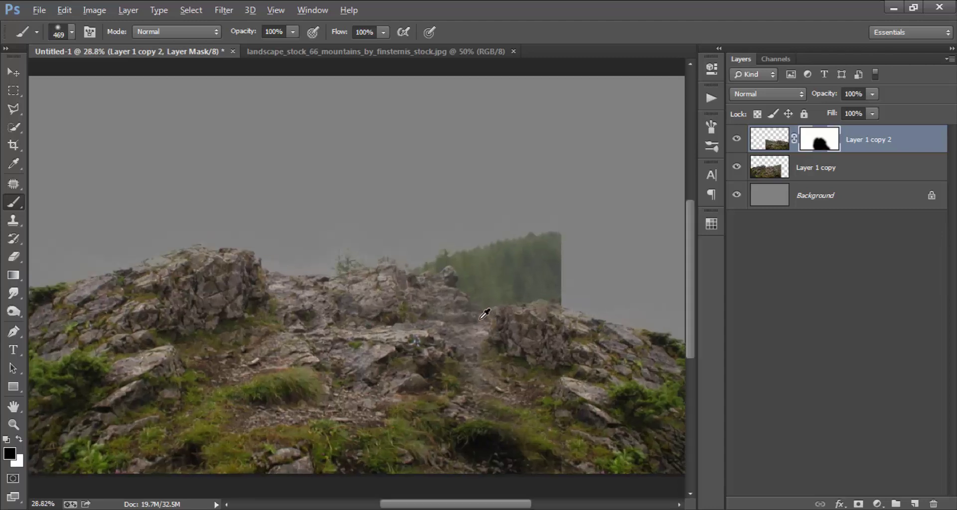
- Mask the lower rock copy and paint out the forest patch's top and right edges
{"action": "left_click", "coordinate": [829, 169]}
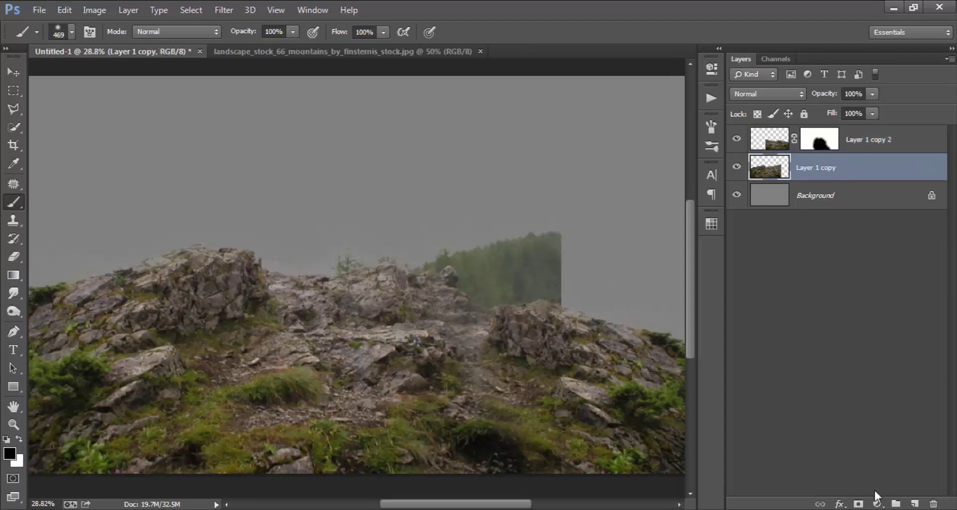
{"action": "left_click", "coordinate": [858, 504]}
{"action": "left_click_drag", "start_coordinate": [596, 278], "coordinate": [455, 213]}
{"action": "left_click_drag", "start_coordinate": [625, 247], "coordinate": [578, 269]}
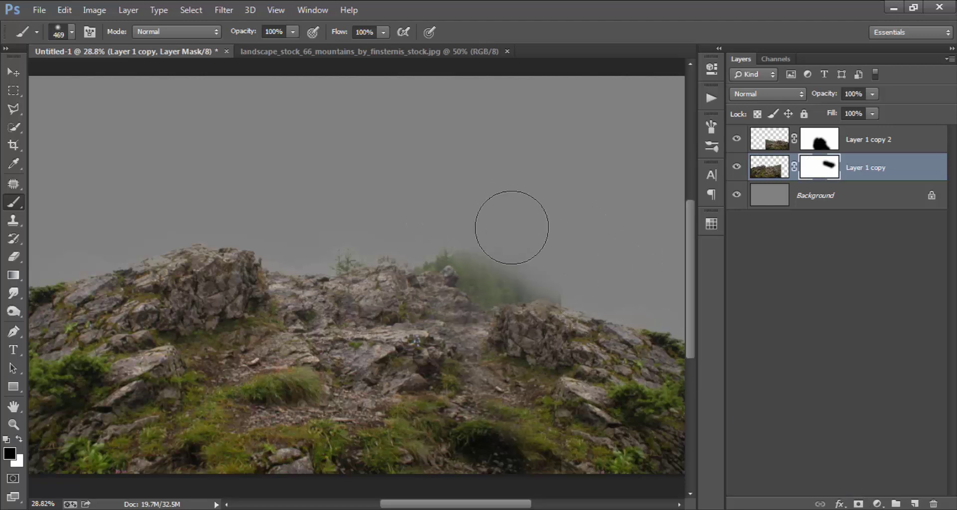
{"action": "left_click_drag", "start_coordinate": [511, 228], "coordinate": [423, 202]}
{"action": "left_click_drag", "start_coordinate": [551, 275], "coordinate": [619, 271]}
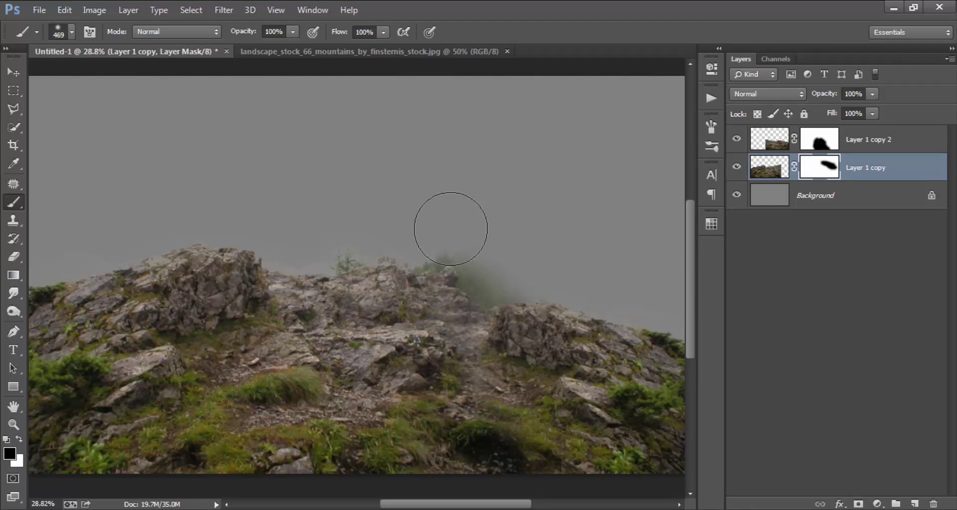
{"action": "scroll", "coordinate": [403, 186], "scroll_direction": "down", "scroll_amount": 1}
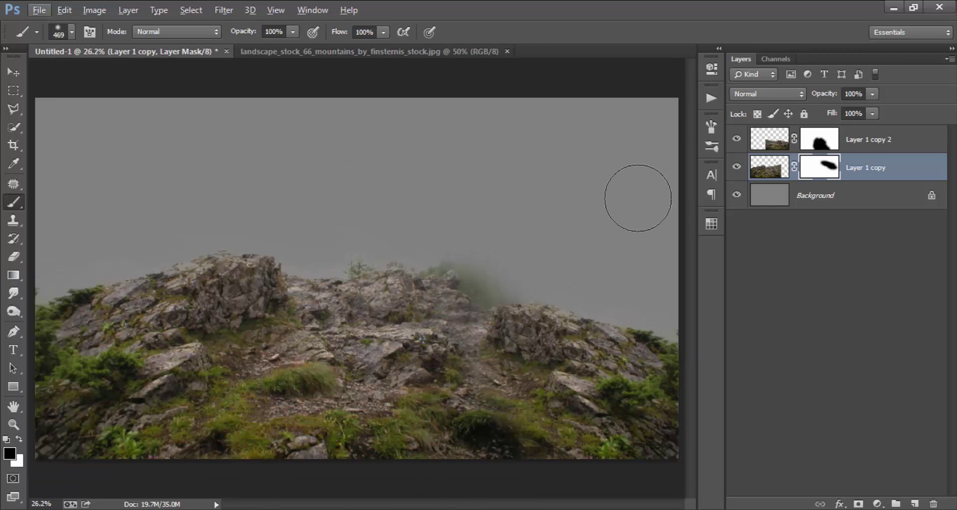
{"action": "left_click", "coordinate": [904, 142]}
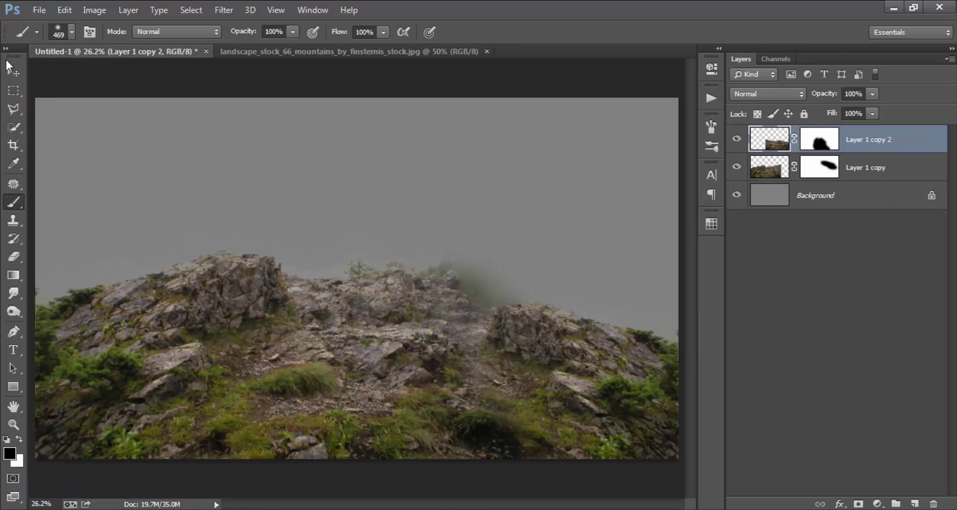
{"action": "left_click", "coordinate": [12, 71]}
- Bring the hazy valley photo into the composite beneath the rock layers and shift it left
{"action": "left_click", "coordinate": [40, 10]}
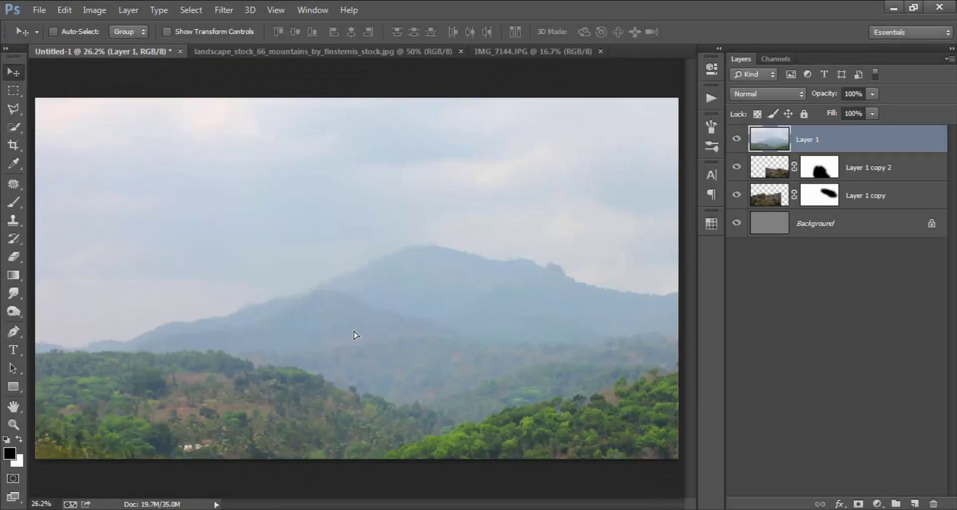
{"action": "left_click_drag", "start_coordinate": [355, 335], "coordinate": [332, 168]}
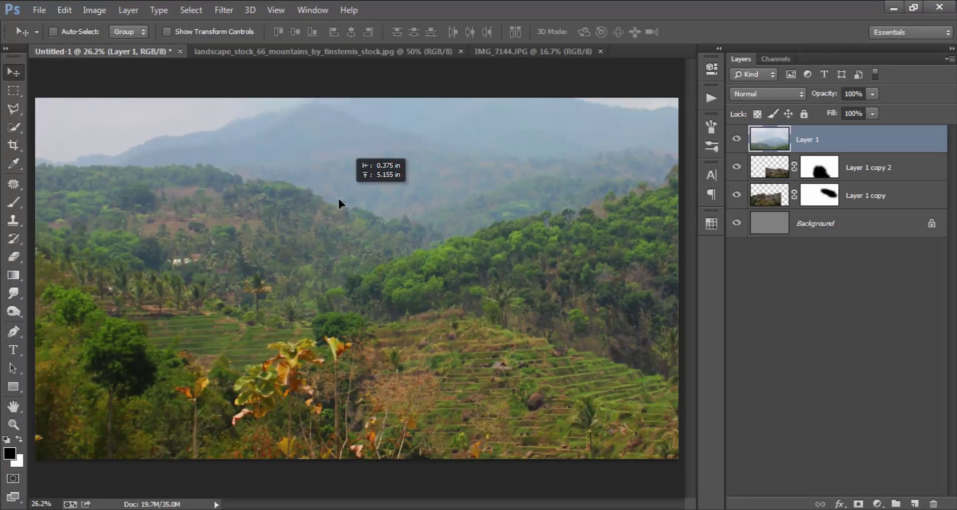
{"action": "left_click_drag", "start_coordinate": [864, 150], "coordinate": [860, 212]}
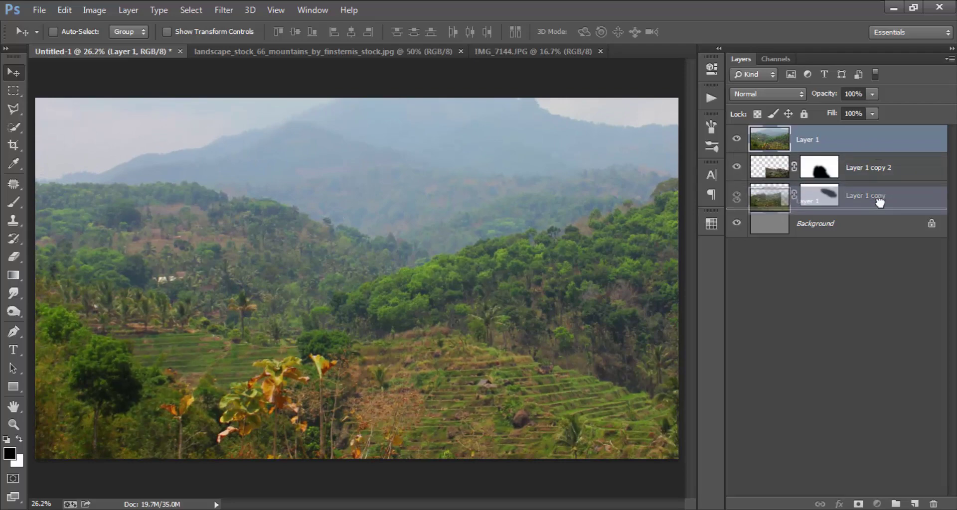
{"action": "scroll", "coordinate": [467, 258], "scroll_direction": "down", "scroll_amount": 1}
{"action": "left_click_drag", "start_coordinate": [466, 257], "coordinate": [448, 256]}
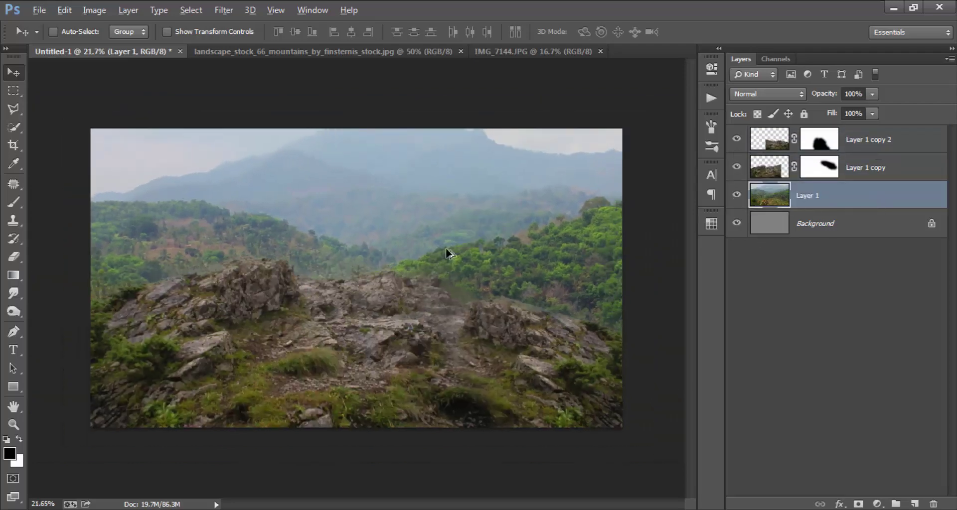
{"action": "scroll", "coordinate": [451, 259], "scroll_direction": "down", "scroll_amount": 1}
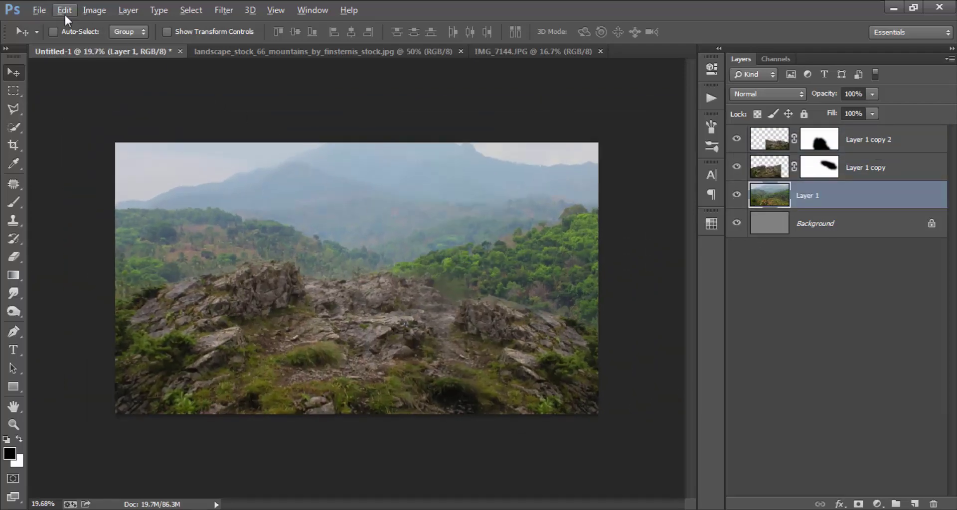
- Free-transform the valley photo to nearly fill the canvas and commit
{"action": "left_click", "coordinate": [64, 12]}
{"action": "left_click", "coordinate": [227, 252]}
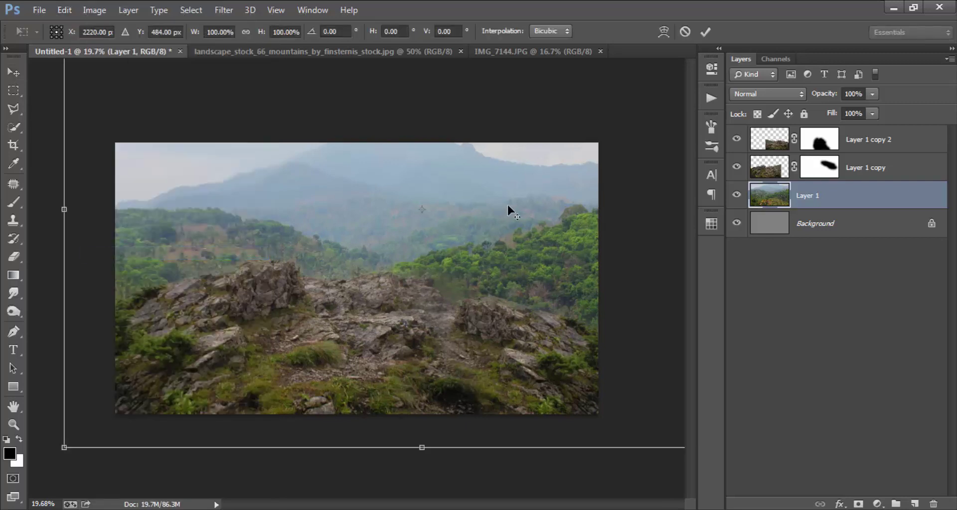
{"action": "scroll", "coordinate": [507, 202], "scroll_direction": "down", "scroll_amount": 3}
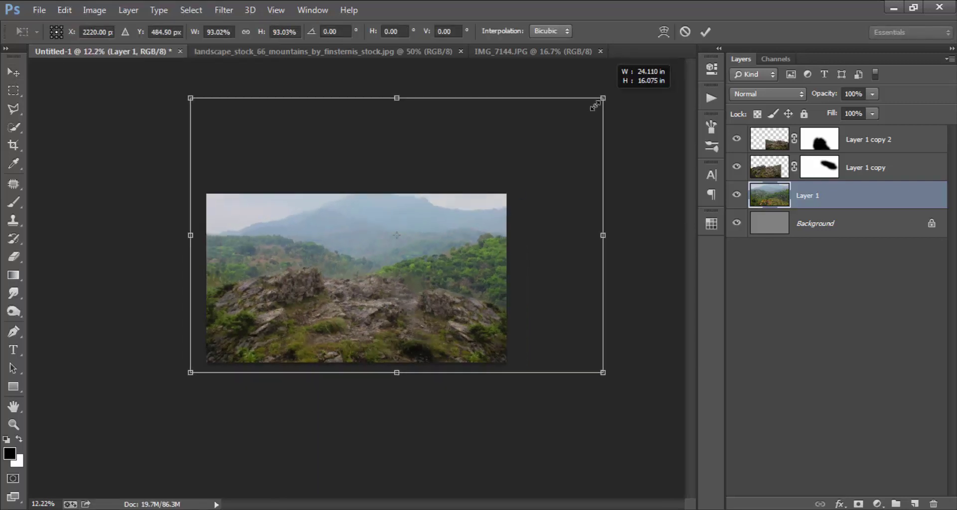
{"action": "left_click_drag", "start_coordinate": [618, 86], "coordinate": [581, 111]}
{"action": "left_click_drag", "start_coordinate": [538, 145], "coordinate": [502, 167]}
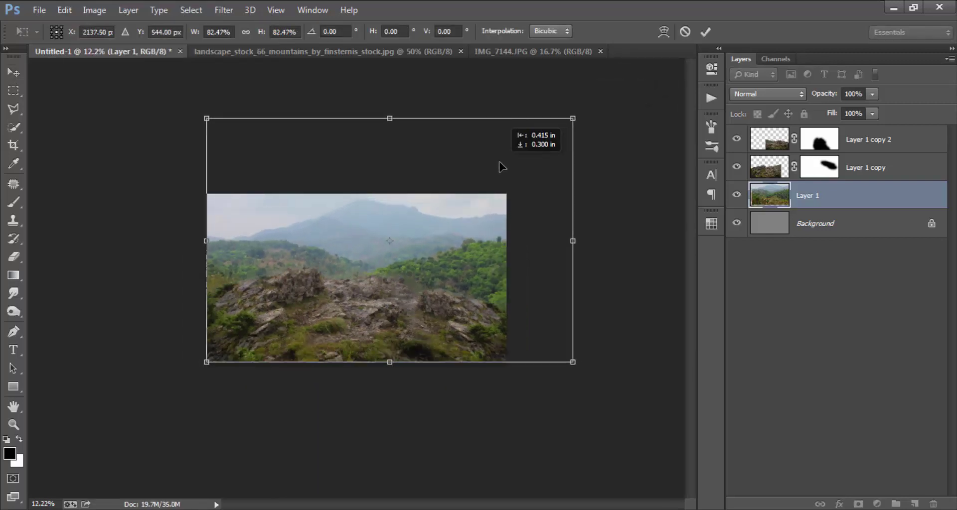
{"action": "left_click_drag", "start_coordinate": [572, 119], "coordinate": [499, 162]}
{"action": "key", "text": "ctrl+plus"}
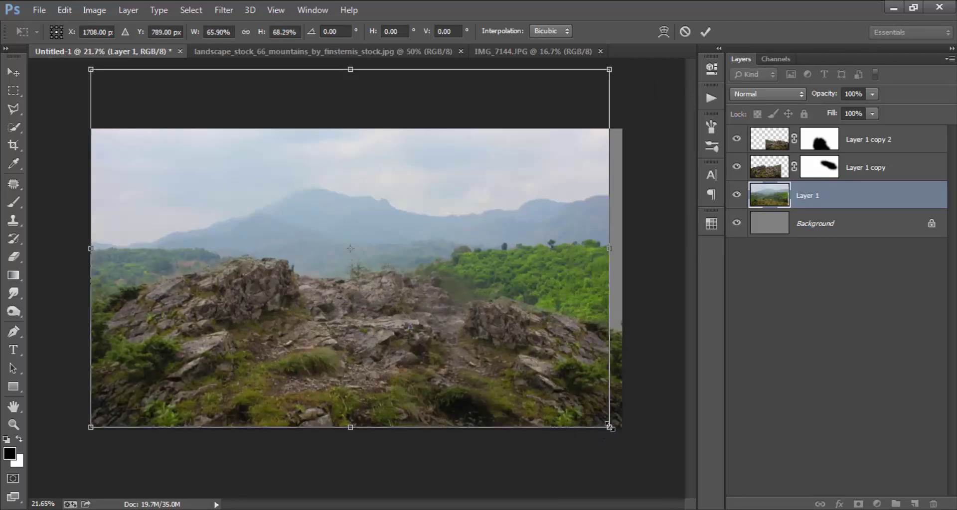
{"action": "left_click_drag", "start_coordinate": [603, 427], "coordinate": [616, 428]}
{"action": "left_click_drag", "start_coordinate": [435, 300], "coordinate": [429, 334]}
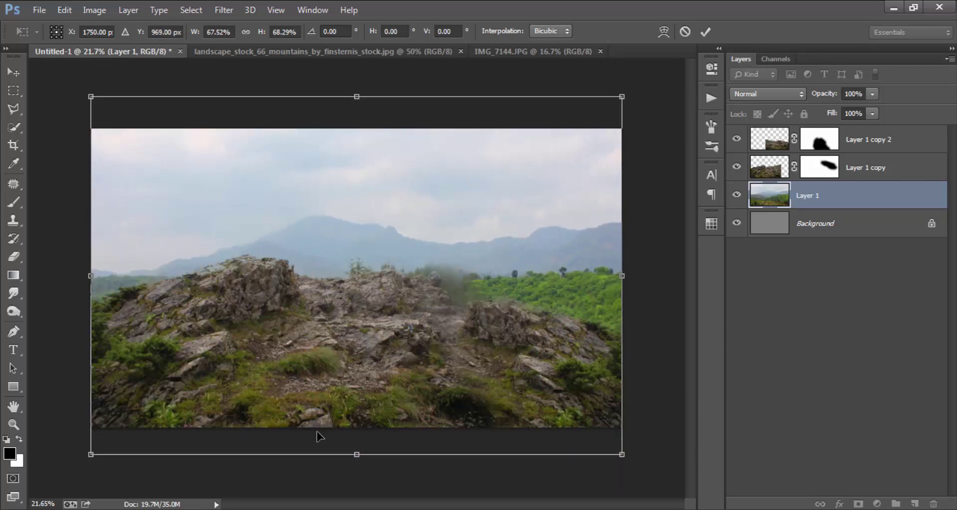
{"action": "left_click_drag", "start_coordinate": [357, 454], "coordinate": [357, 470]}
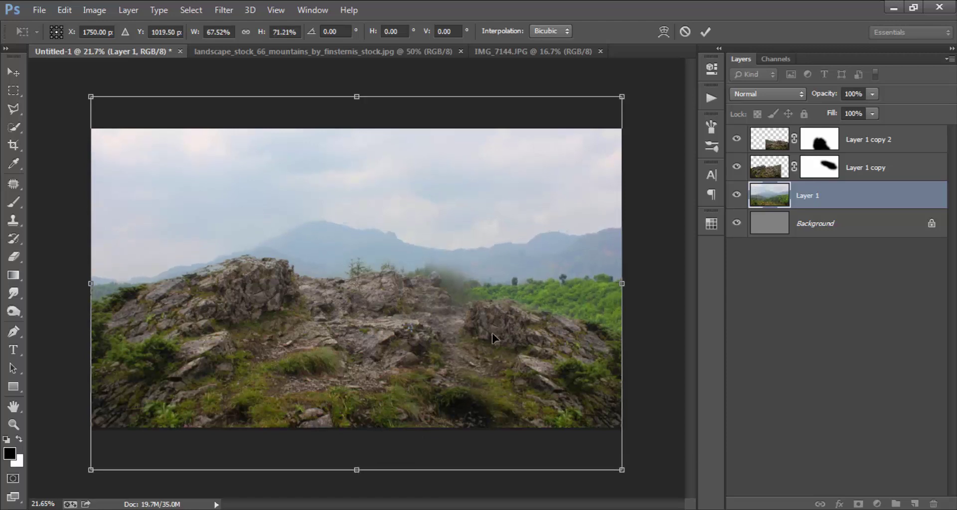
{"action": "left_click", "coordinate": [705, 32]}
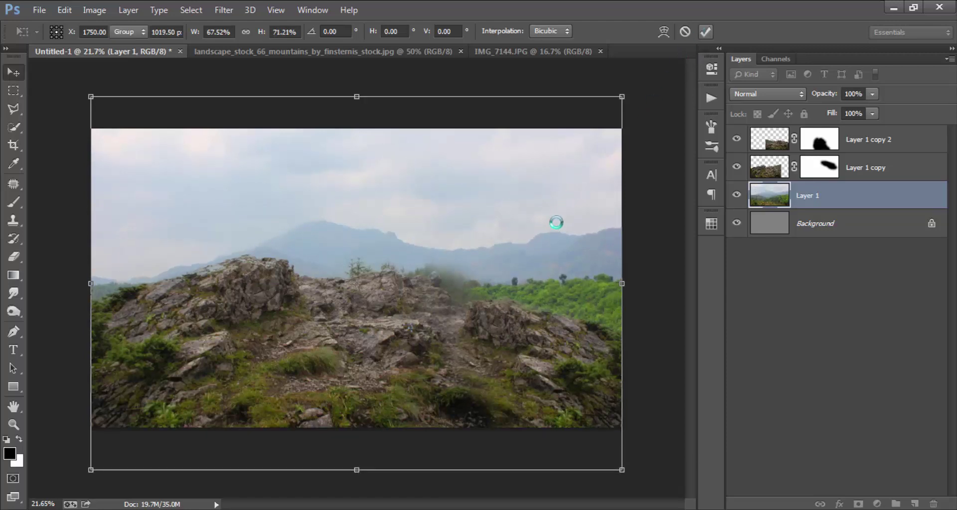
- Paint haze over the rocks and treeline on the upper rock copy's mask
{"action": "scroll", "coordinate": [554, 264], "scroll_direction": "up", "scroll_amount": 2}
{"action": "scroll", "coordinate": [554, 265], "scroll_direction": "up", "scroll_amount": 2}
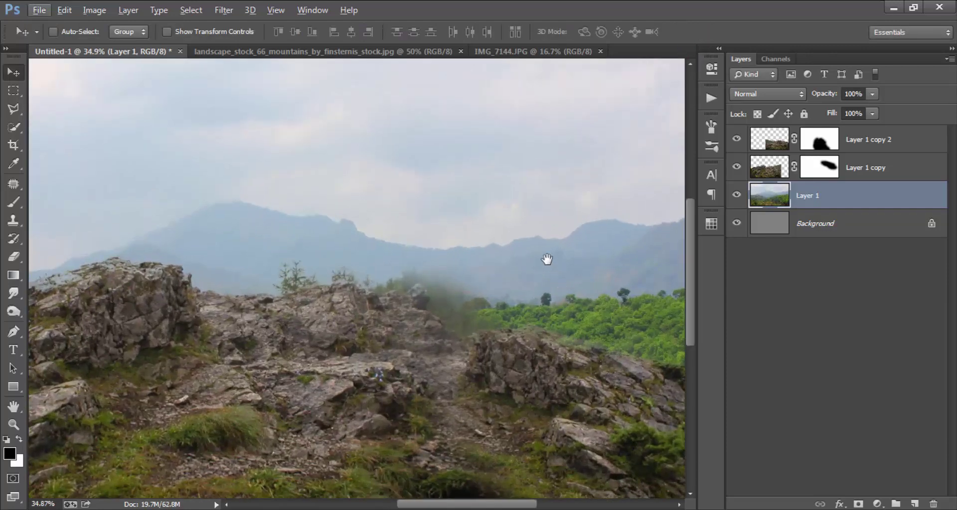
{"action": "scroll", "coordinate": [532, 232], "scroll_direction": "up", "scroll_amount": 2}
{"action": "left_click", "coordinate": [823, 144]}
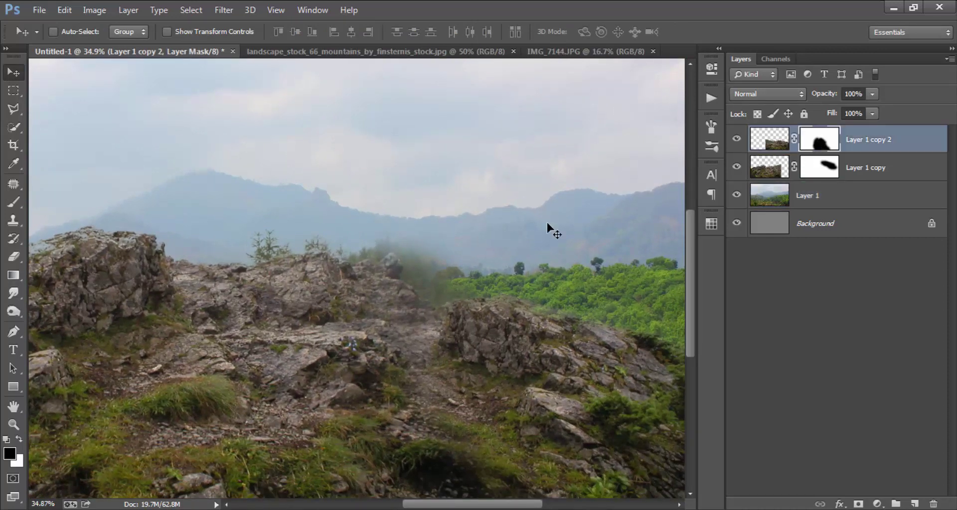
{"action": "left_click", "coordinate": [14, 201]}
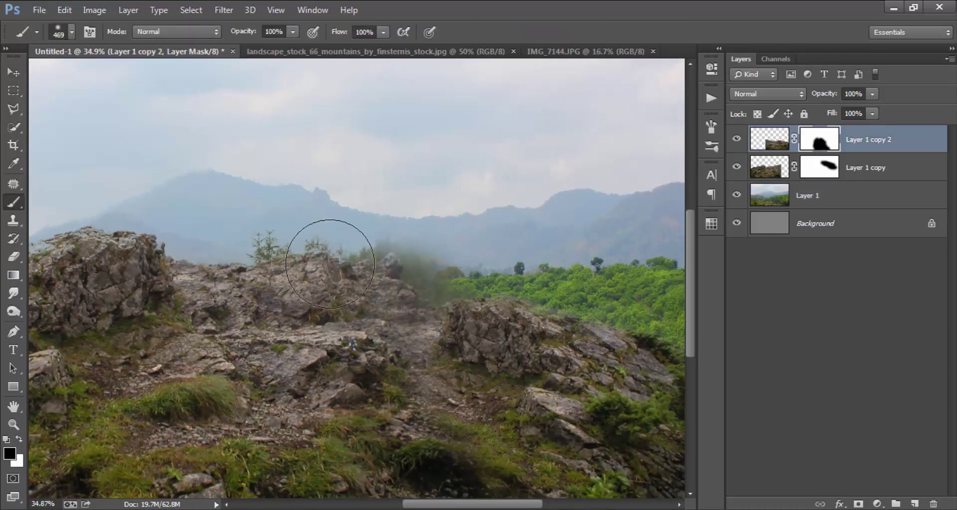
{"action": "mouse_move", "coordinate": [419, 277]}
{"action": "left_mouse_down"}
{"action": "mouse_move", "coordinate": [437, 249]}
{"action": "mouse_move", "coordinate": [458, 277]}
{"action": "left_mouse_up"}
- Paint mist over the distant treeline and rocks on the lower rock copy's mask
{"action": "left_click", "coordinate": [819, 167]}
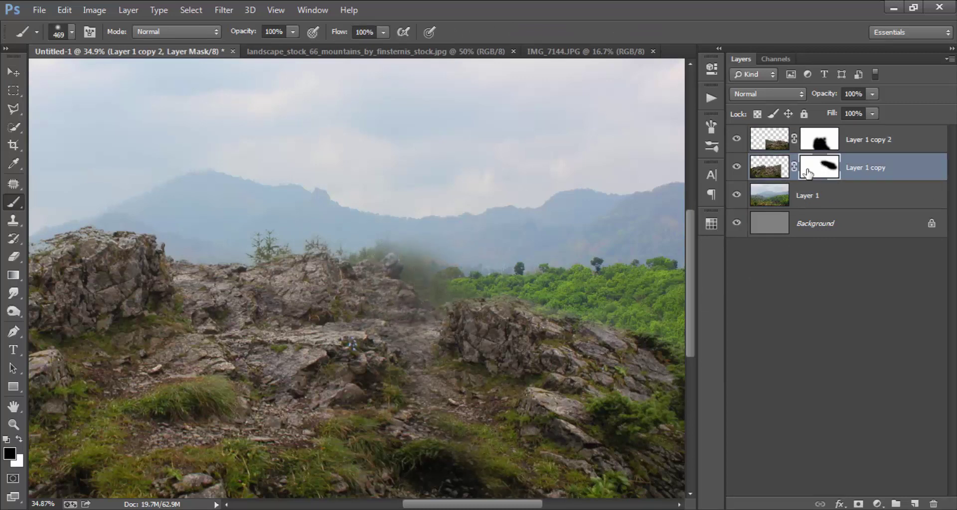
{"action": "mouse_move", "coordinate": [463, 235]}
{"action": "left_mouse_down"}
{"action": "mouse_move", "coordinate": [329, 214]}
{"action": "mouse_move", "coordinate": [534, 229]}
{"action": "left_mouse_up"}
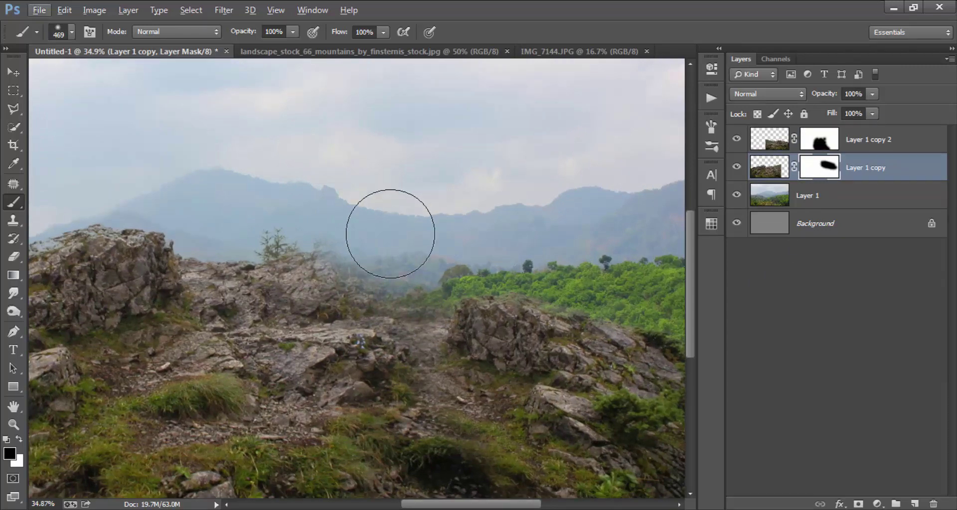
{"action": "left_click_drag", "start_coordinate": [390, 234], "coordinate": [264, 220]}
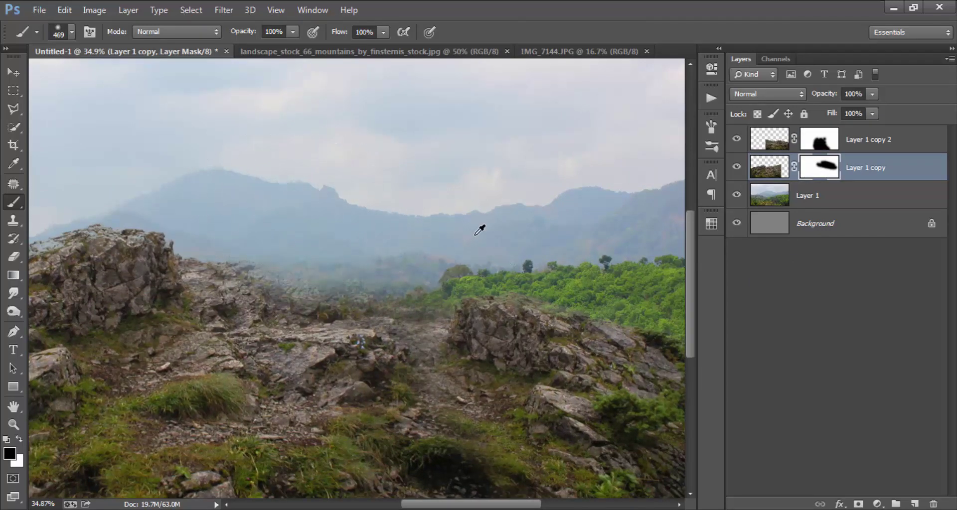
{"action": "scroll", "coordinate": [479, 232], "scroll_direction": "down", "scroll_amount": 2}
{"action": "left_click", "coordinate": [331, 273]}
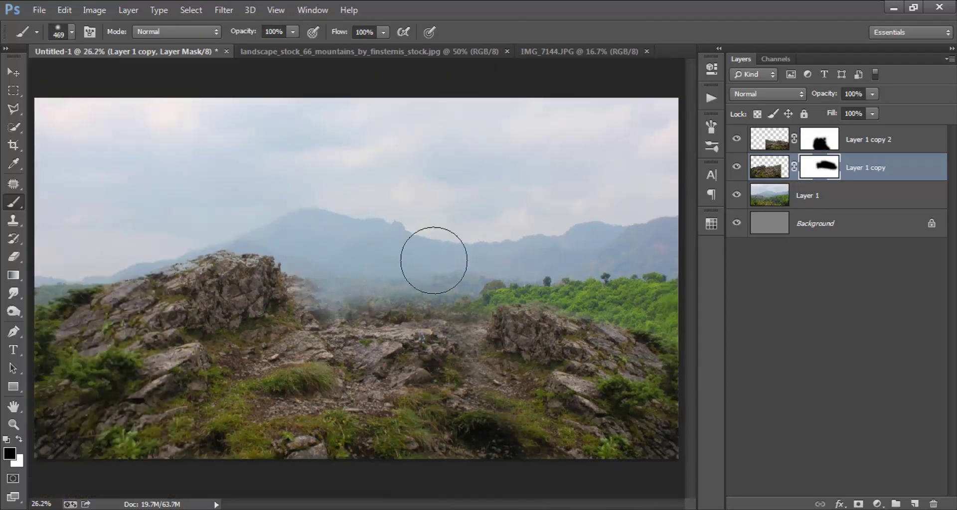
{"action": "scroll", "coordinate": [512, 289], "scroll_direction": "up", "scroll_amount": 2}
{"action": "scroll", "coordinate": [497, 273], "scroll_direction": "down", "scroll_amount": 1}
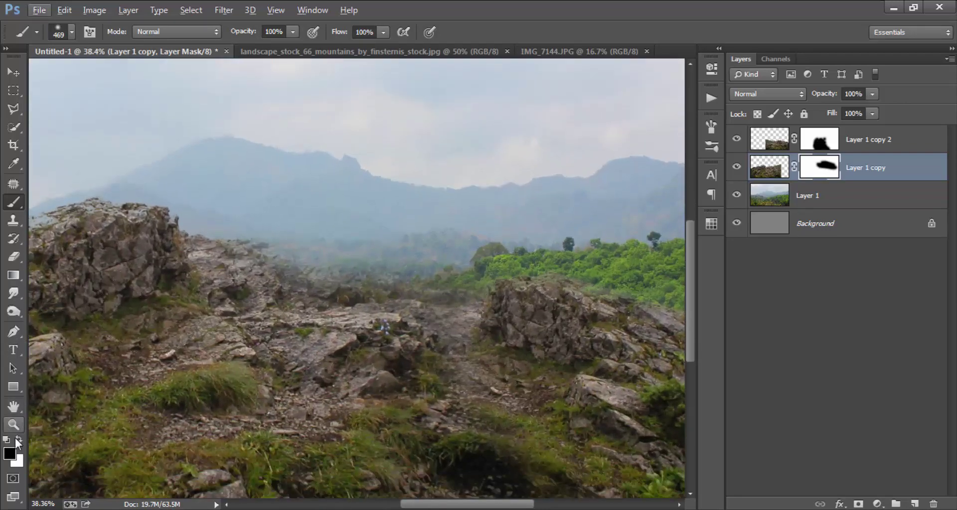
- With a smaller soft round brush, blend the rock ridge into the treeline haze
{"action": "left_click_drag", "start_coordinate": [363, 340], "coordinate": [327, 334]}
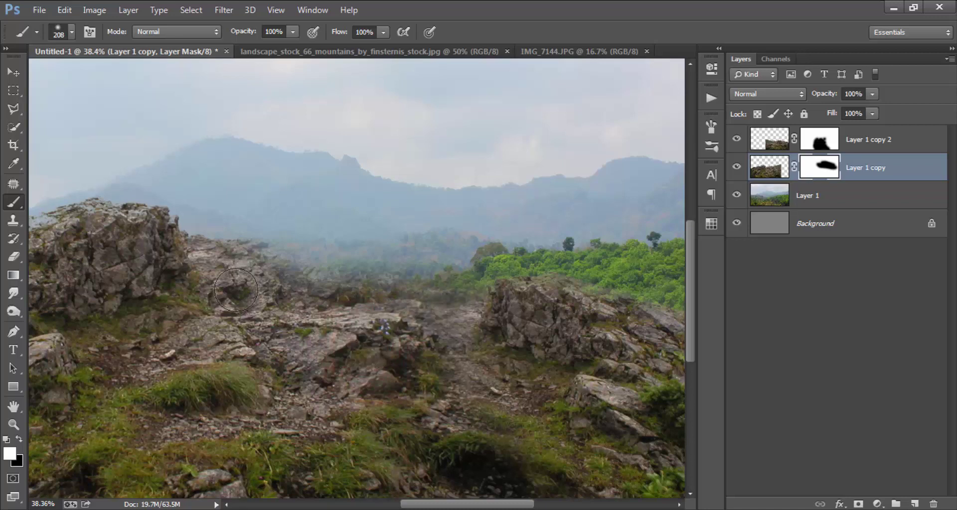
{"action": "right_click", "coordinate": [224, 269]}
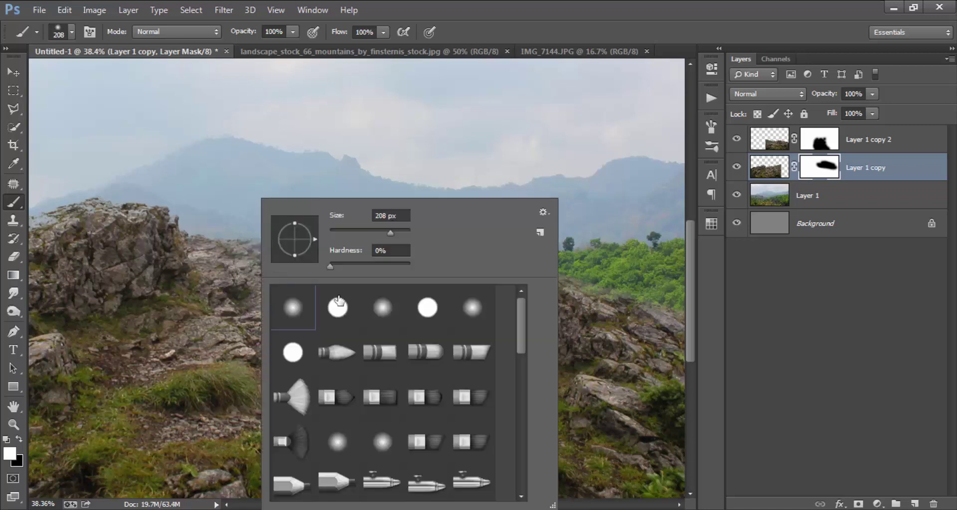
{"action": "left_click", "coordinate": [352, 262]}
{"action": "key", "text": "Return"}
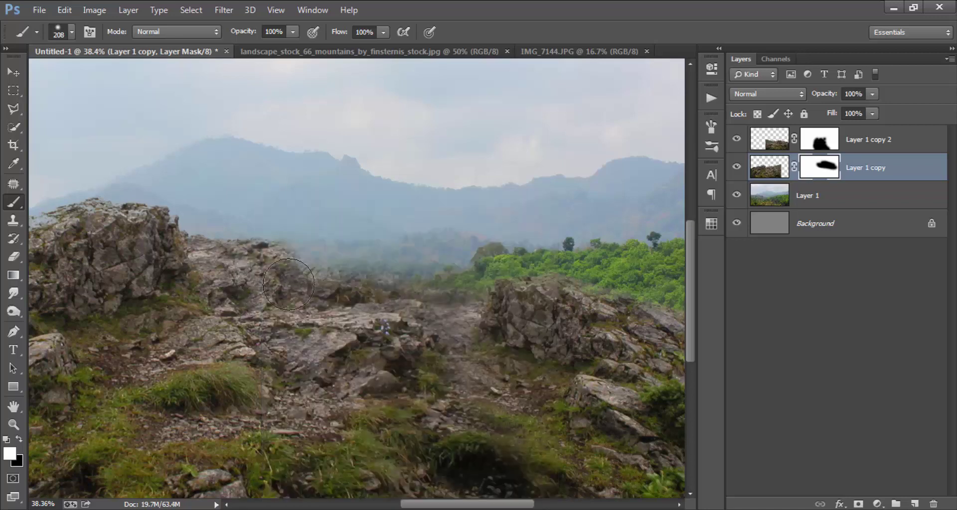
{"action": "mouse_move", "coordinate": [311, 268]}
{"action": "left_mouse_down"}
{"action": "mouse_move", "coordinate": [458, 307]}
{"action": "mouse_move", "coordinate": [317, 256]}
{"action": "mouse_move", "coordinate": [371, 247]}
{"action": "mouse_move", "coordinate": [244, 214]}
{"action": "mouse_move", "coordinate": [373, 236]}
{"action": "left_mouse_up"}
{"action": "mouse_move", "coordinate": [387, 272]}
{"action": "left_mouse_down"}
{"action": "mouse_move", "coordinate": [448, 269]}
{"action": "mouse_move", "coordinate": [439, 259]}
{"action": "mouse_move", "coordinate": [374, 255]}
{"action": "left_mouse_up"}
{"action": "scroll", "coordinate": [507, 288], "scroll_direction": "down", "scroll_amount": 1}
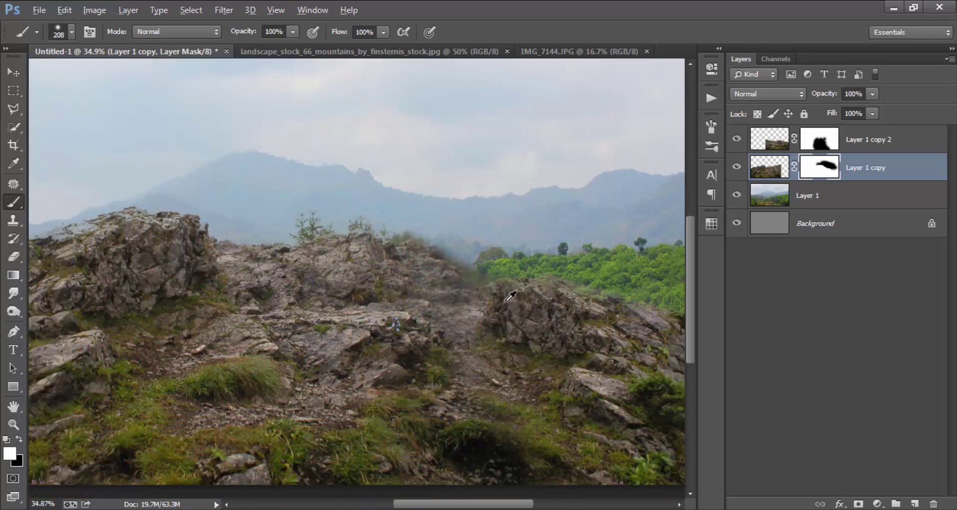
{"action": "scroll", "coordinate": [512, 306], "scroll_direction": "up", "scroll_amount": 2}
{"action": "left_click_drag", "start_coordinate": [428, 234], "coordinate": [548, 259]}
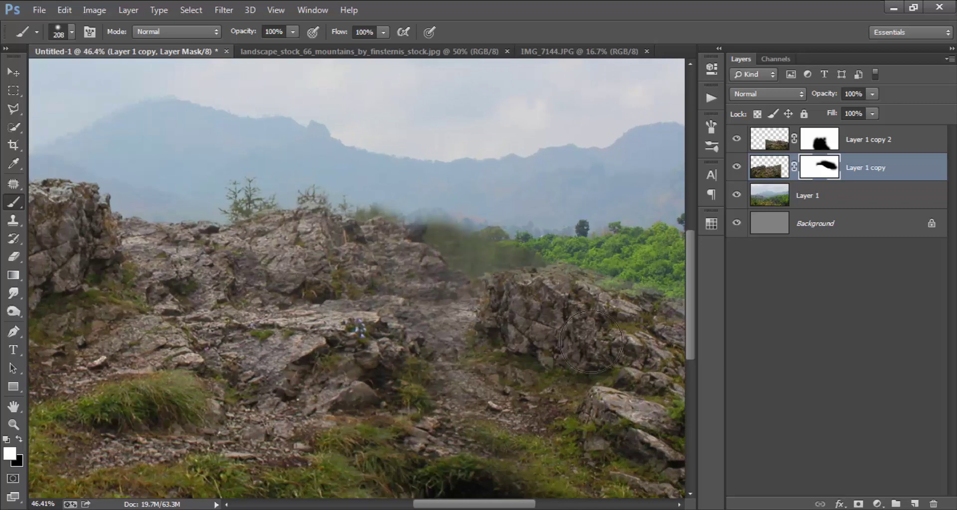
{"action": "scroll", "coordinate": [442, 240], "scroll_direction": "up", "scroll_amount": 1}
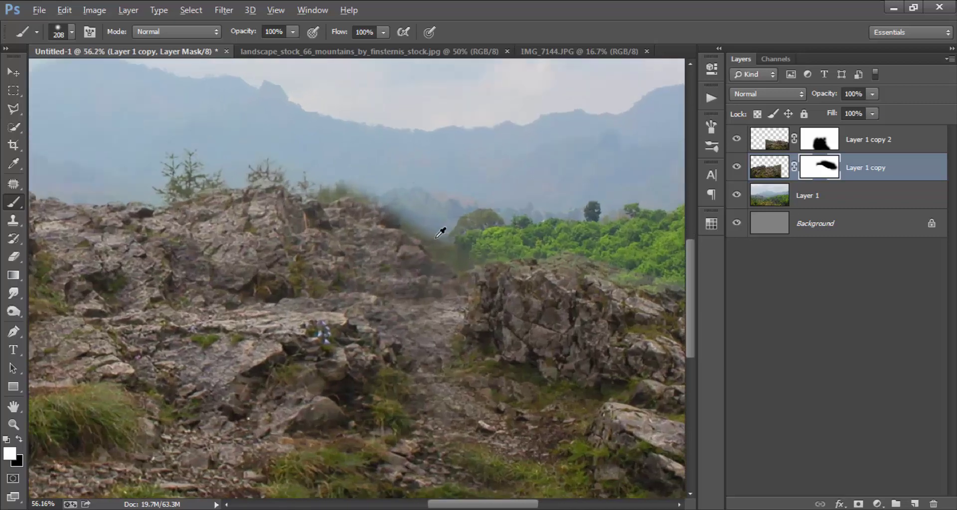
{"action": "scroll", "coordinate": [442, 225], "scroll_direction": "up", "scroll_amount": 1}
- Lasso-select the treeline and distant hills above the ridge
{"action": "right_click", "coordinate": [12, 110]}
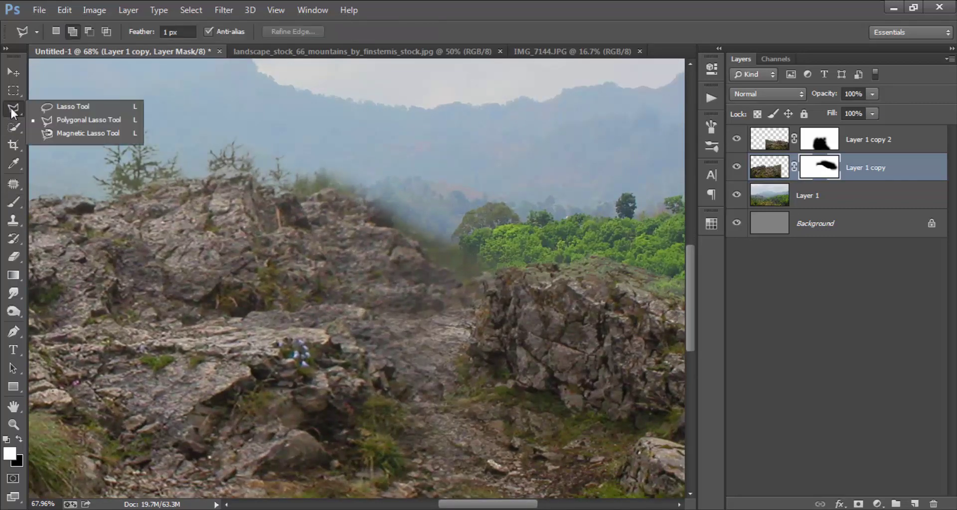
{"action": "left_click", "coordinate": [56, 104]}
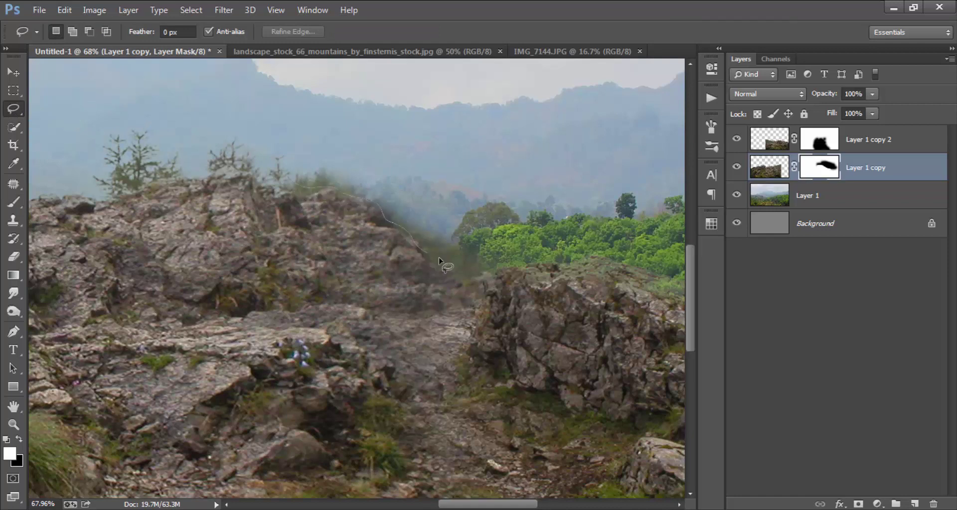
{"action": "left_click_drag", "start_coordinate": [365, 114], "coordinate": [464, 144]}
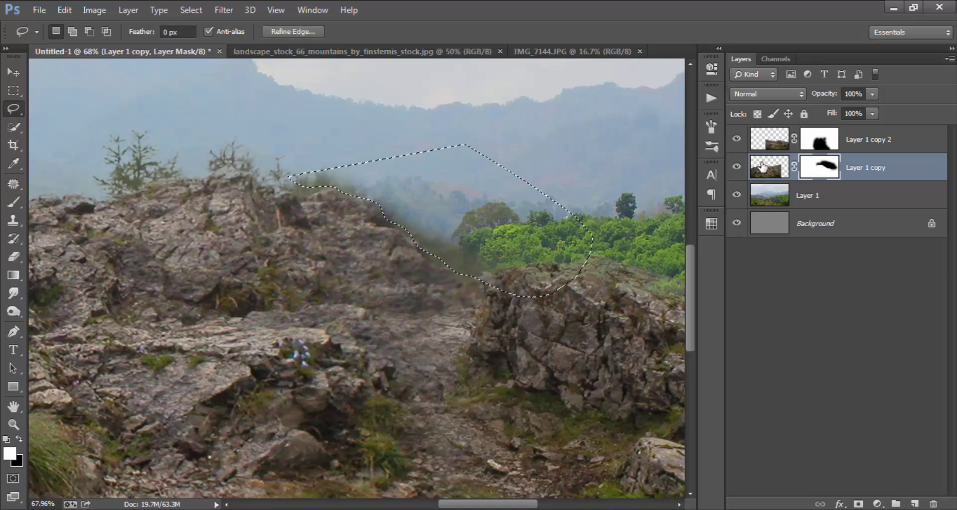
- Paint black on the mask inside the selection to remove the rock smear, then deselect
{"action": "left_click", "coordinate": [15, 203]}
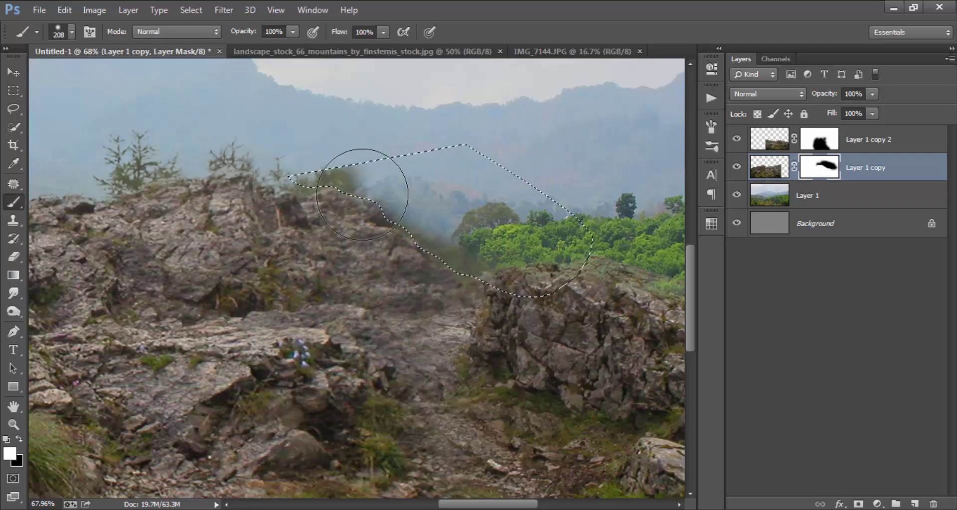
{"action": "left_click_drag", "start_coordinate": [319, 179], "coordinate": [438, 224]}
{"action": "key", "text": "x"}
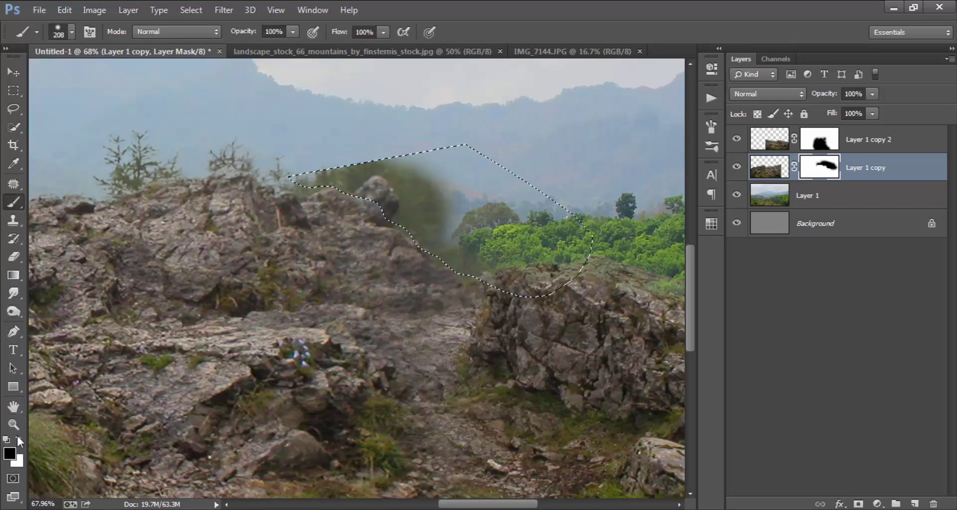
{"action": "mouse_move", "coordinate": [343, 182]}
{"action": "left_mouse_down"}
{"action": "mouse_move", "coordinate": [496, 266]}
{"action": "mouse_move", "coordinate": [314, 154]}
{"action": "left_mouse_up"}
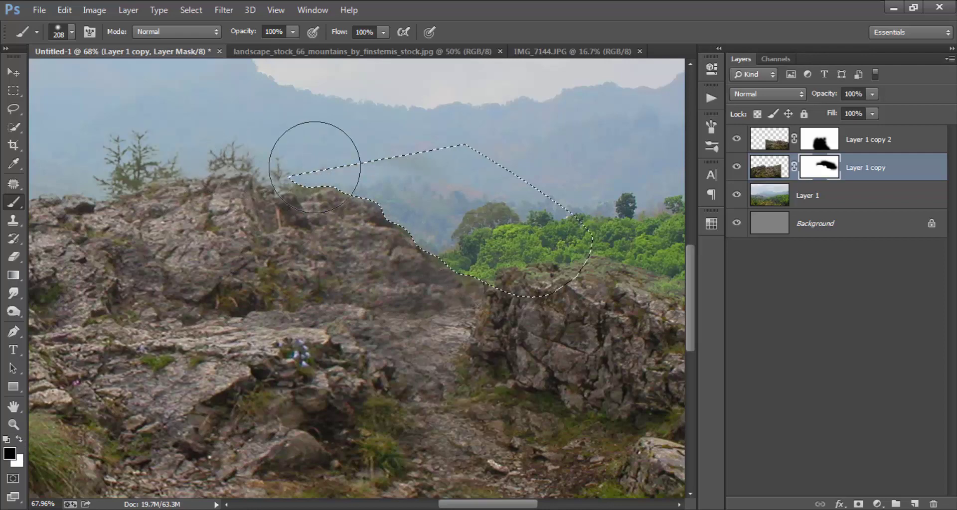
{"action": "key", "text": "ctrl+d"}
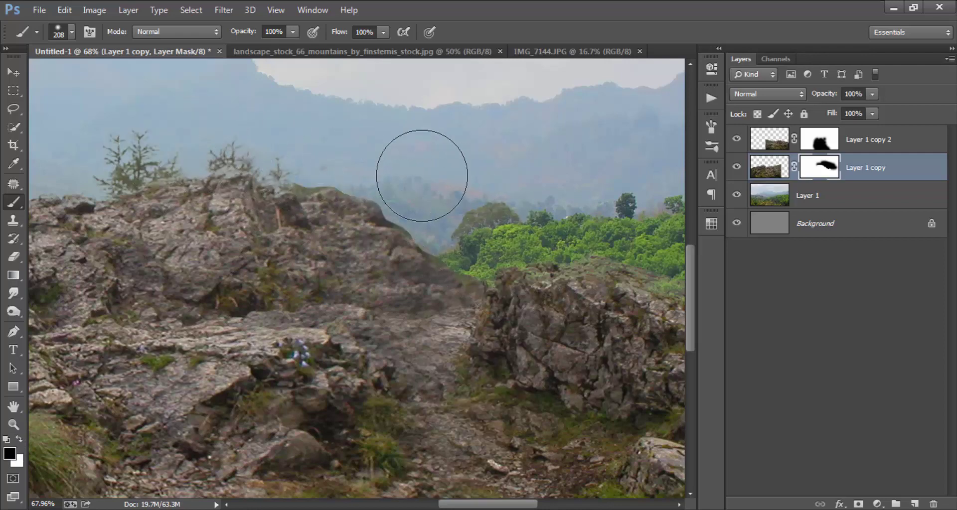
{"action": "scroll", "coordinate": [495, 190], "scroll_direction": "down", "scroll_amount": 3}
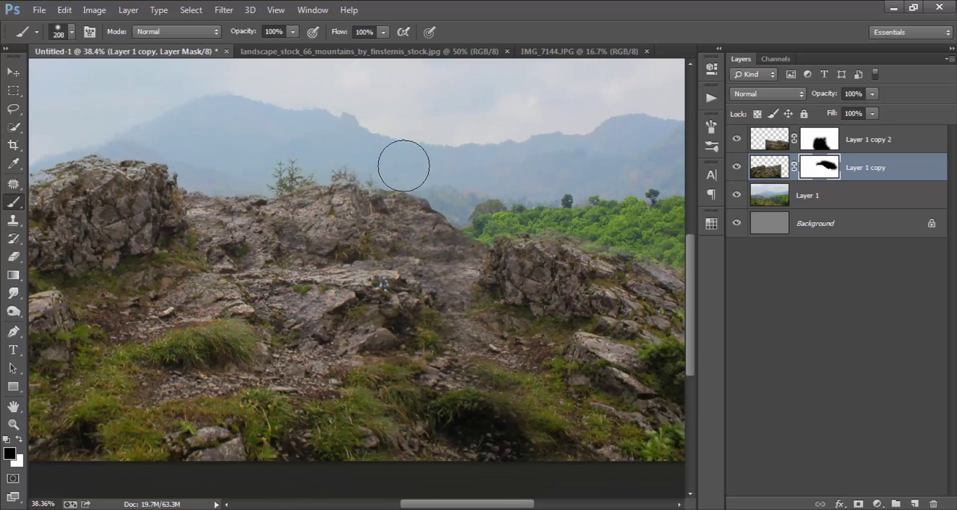
{"action": "scroll", "coordinate": [468, 197], "scroll_direction": "down", "scroll_amount": 1}
{"action": "scroll", "coordinate": [471, 195], "scroll_direction": "down", "scroll_amount": 1}
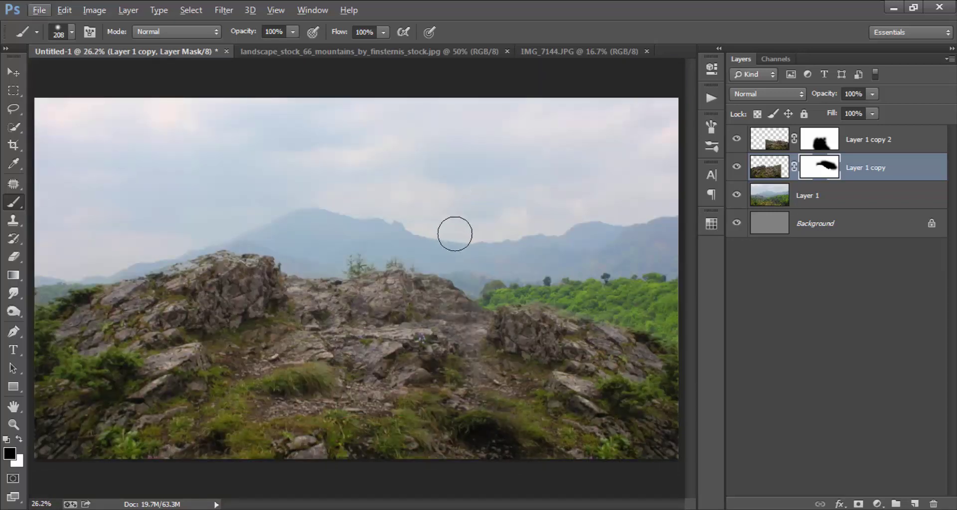
- Select Layer 1 copy and Layer 1 copy 2 and merge them into one layer
{"action": "left_click", "coordinate": [14, 73]}
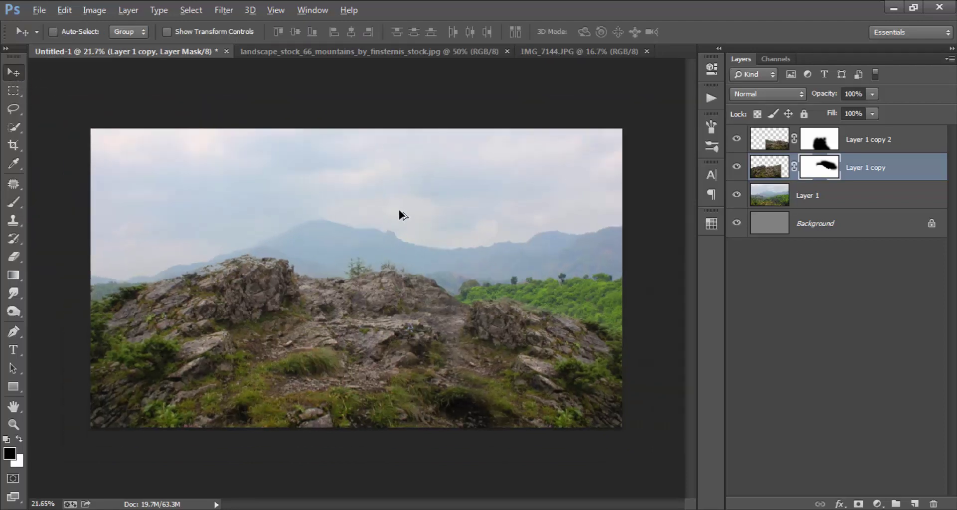
{"action": "scroll", "coordinate": [402, 218], "scroll_direction": "down", "scroll_amount": 1}
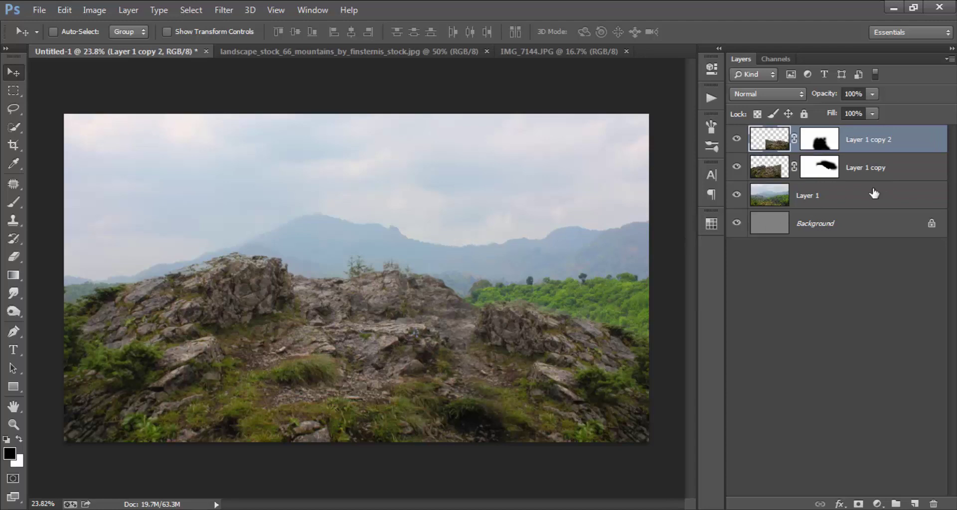
{"action": "left_click", "coordinate": [890, 168], "text": "shift"}
{"action": "right_click", "coordinate": [892, 167]}
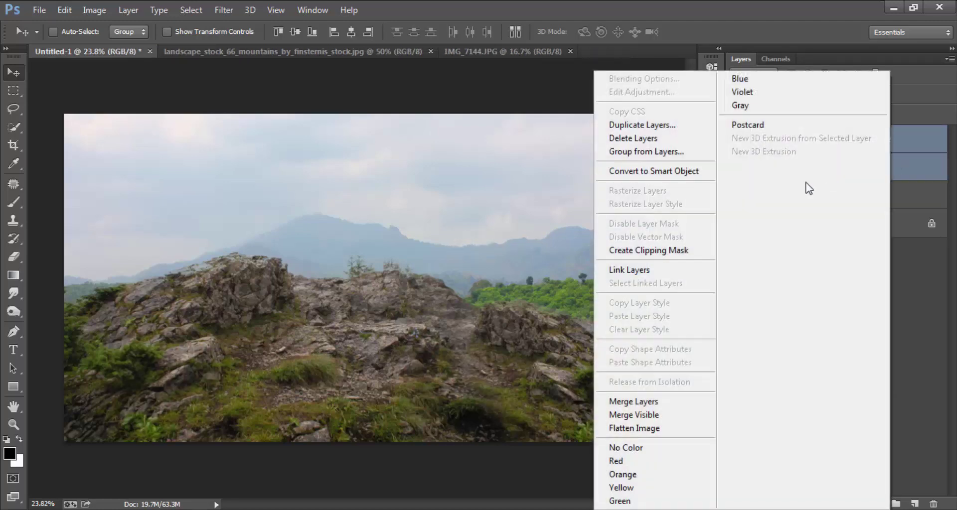
{"action": "left_click", "coordinate": [652, 399]}
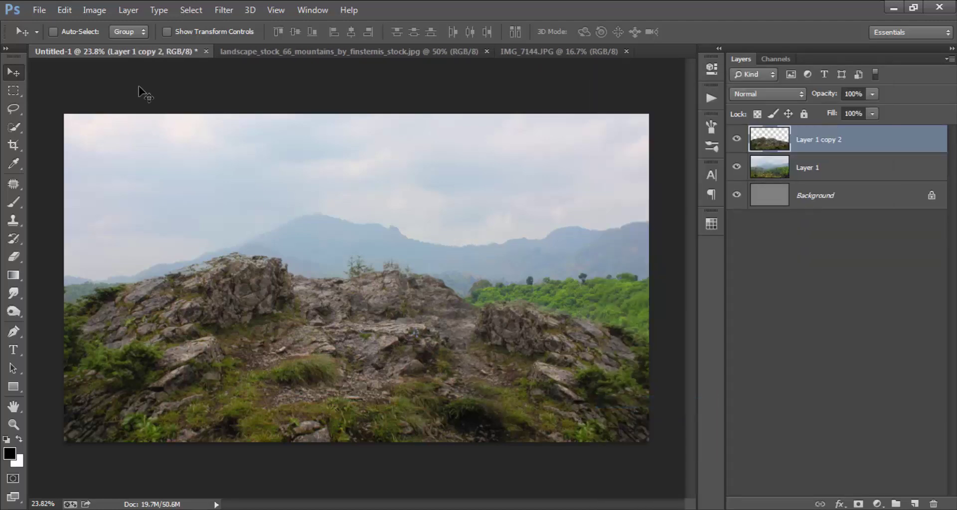
- Warp the merged rock layer, bowing the top, bottom and side edges outward and raising the hill's middle
{"action": "left_click", "coordinate": [65, 10]}
{"action": "mouse_move", "coordinate": [174, 268]}
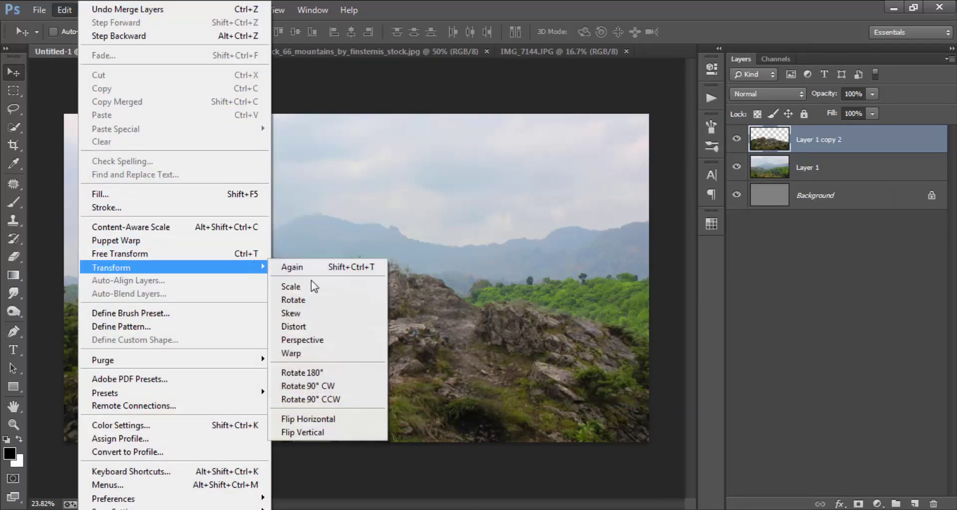
{"action": "left_click", "coordinate": [329, 352]}
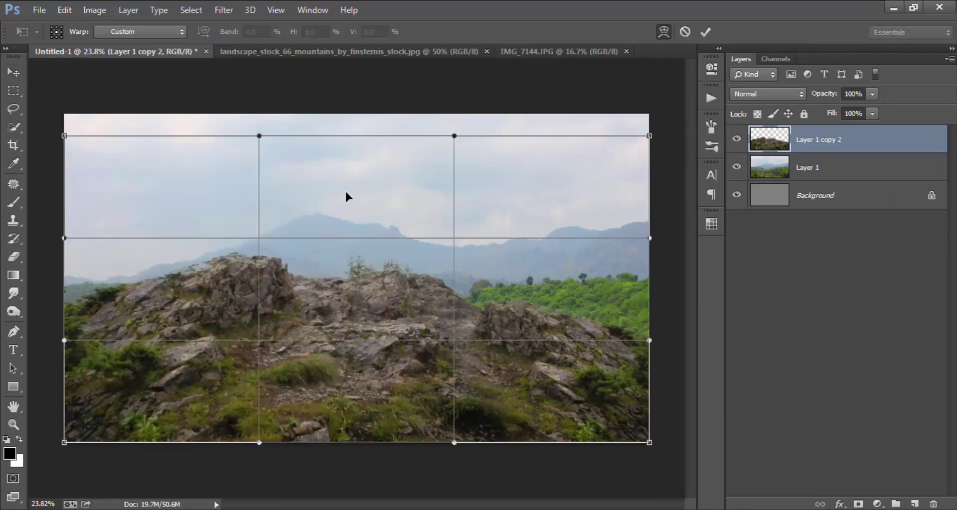
{"action": "mouse_move", "coordinate": [356, 150]}
{"action": "left_mouse_down"}
{"action": "mouse_move", "coordinate": [354, 137]}
{"action": "mouse_move", "coordinate": [354, 144]}
{"action": "left_mouse_up"}
{"action": "mouse_move", "coordinate": [338, 435]}
{"action": "left_mouse_down"}
{"action": "mouse_move", "coordinate": [337, 471]}
{"action": "mouse_move", "coordinate": [378, 450]}
{"action": "mouse_move", "coordinate": [376, 436]}
{"action": "left_mouse_up"}
{"action": "mouse_move", "coordinate": [649, 340]}
{"action": "left_mouse_down"}
{"action": "mouse_move", "coordinate": [674, 360]}
{"action": "mouse_move", "coordinate": [658, 356]}
{"action": "left_mouse_up"}
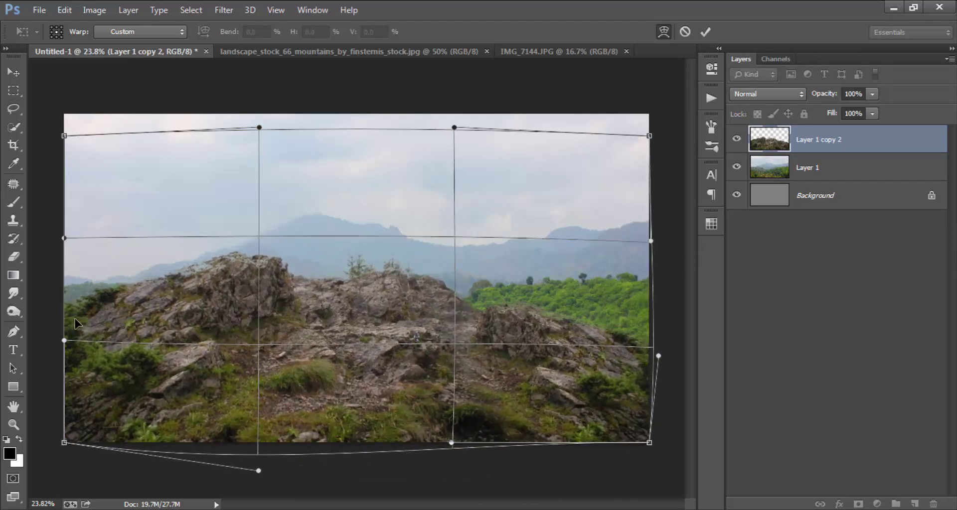
{"action": "mouse_move", "coordinate": [75, 319]}
{"action": "left_mouse_down"}
{"action": "mouse_move", "coordinate": [59, 318]}
{"action": "mouse_move", "coordinate": [72, 305]}
{"action": "mouse_move", "coordinate": [84, 318]}
{"action": "mouse_move", "coordinate": [70, 355]}
{"action": "mouse_move", "coordinate": [77, 346]}
{"action": "left_mouse_up"}
{"action": "left_click_drag", "start_coordinate": [345, 261], "coordinate": [348, 255]}
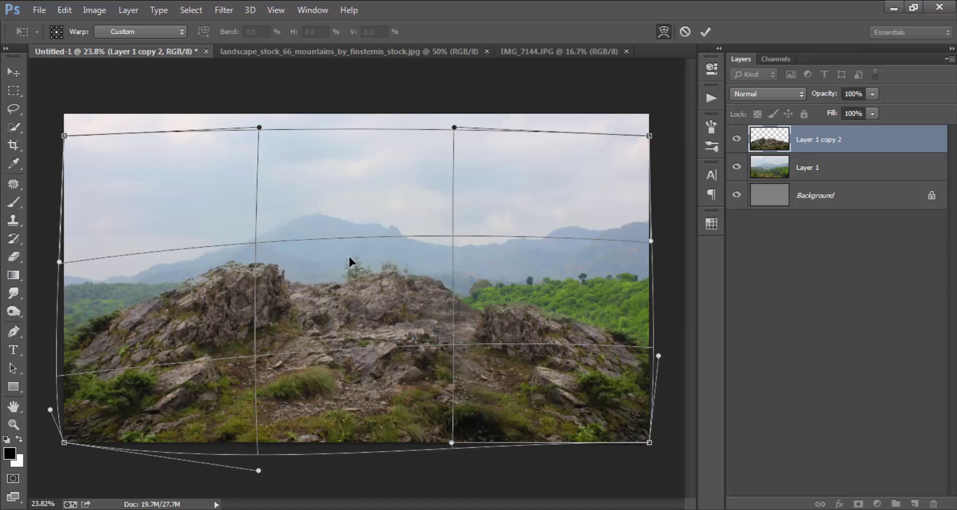
{"action": "left_click", "coordinate": [704, 32]}
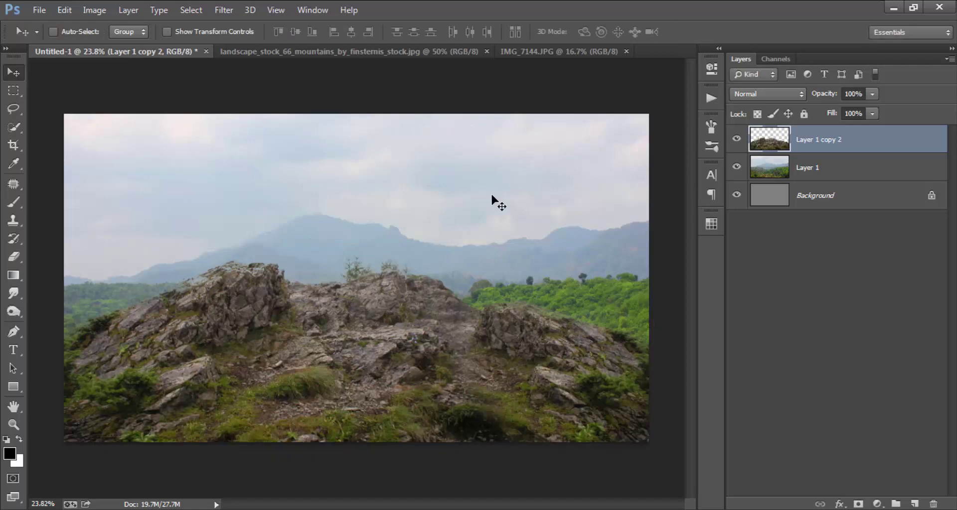
{"action": "key", "text": "ctrl+plus"}
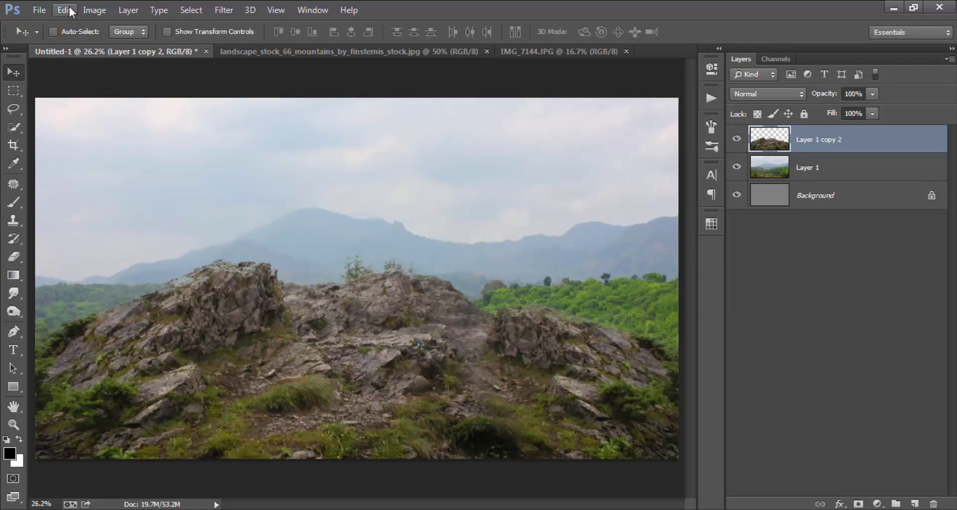
- Bring the hiker photo onto the rocky hilltop and convert its layer to a Smart Object
{"action": "left_click", "coordinate": [38, 10]}
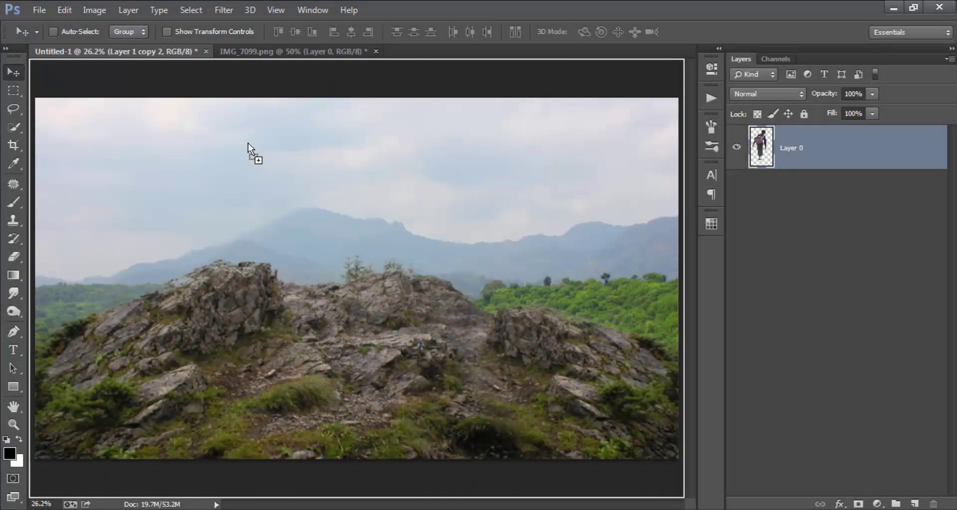
{"action": "mouse_move", "coordinate": [247, 143]}
{"action": "left_mouse_down"}
{"action": "mouse_move", "coordinate": [280, 187]}
{"action": "mouse_move", "coordinate": [393, 257]}
{"action": "left_mouse_up"}
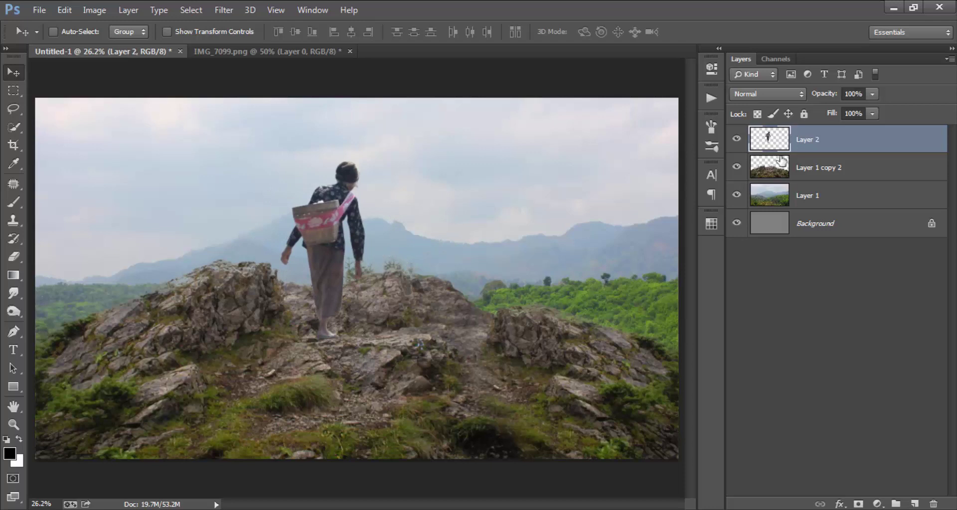
{"action": "right_click", "coordinate": [842, 135]}
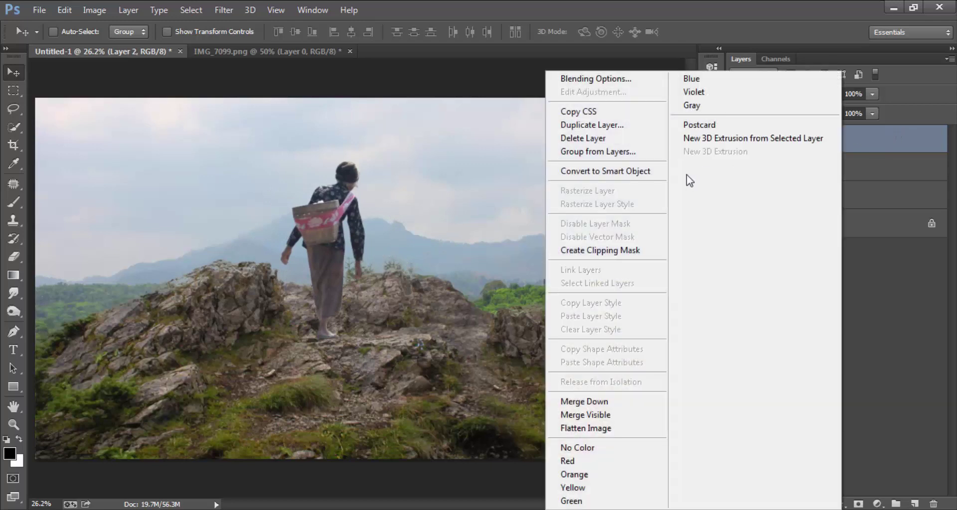
{"action": "left_click", "coordinate": [660, 172]}
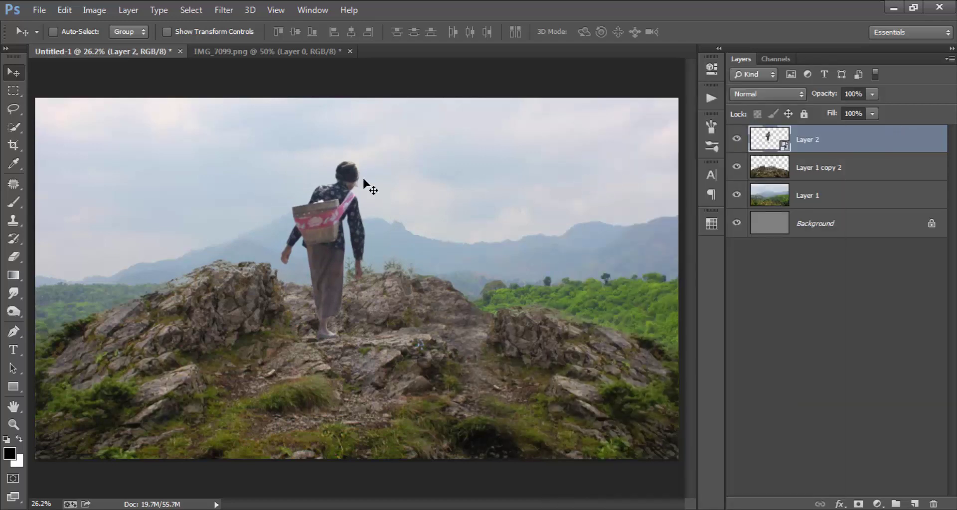
- Scale the hiker to about 55%, flip him horizontally, and position him on the hilltop
{"action": "left_click", "coordinate": [65, 9]}
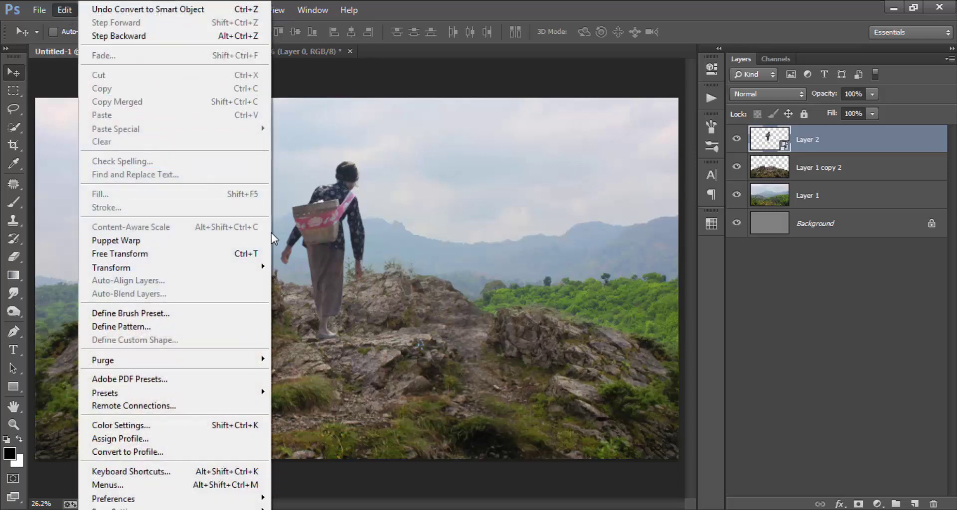
{"action": "left_click", "coordinate": [150, 252]}
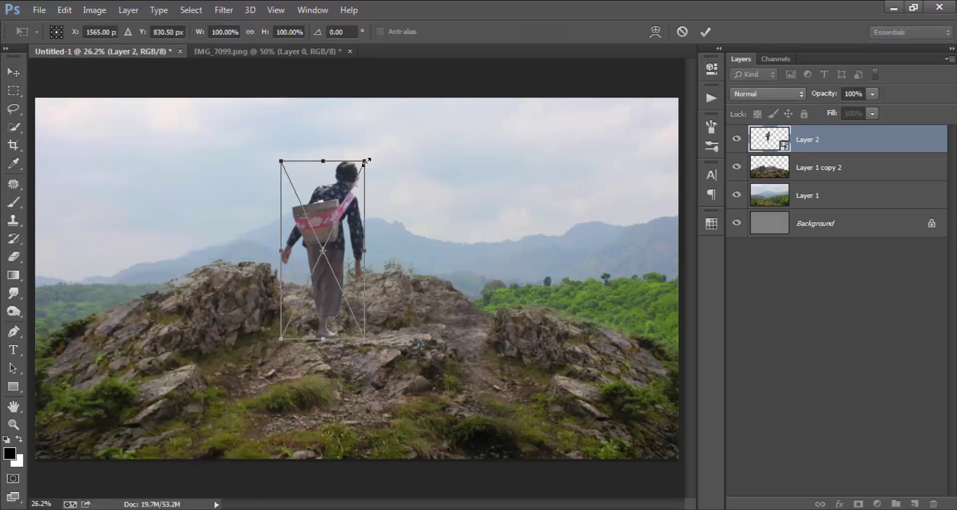
{"action": "left_click_drag", "start_coordinate": [366, 161], "coordinate": [346, 202]}
{"action": "right_click", "coordinate": [340, 224]}
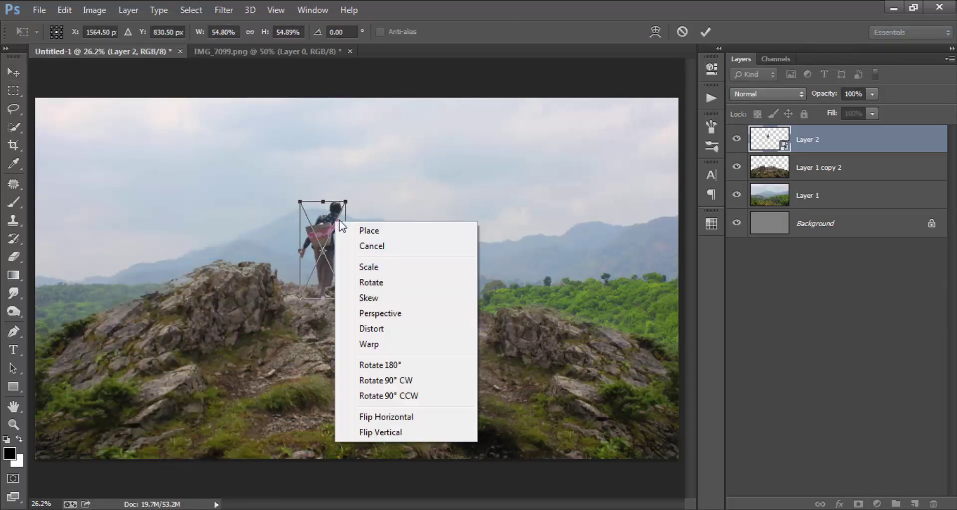
{"action": "left_click", "coordinate": [402, 417]}
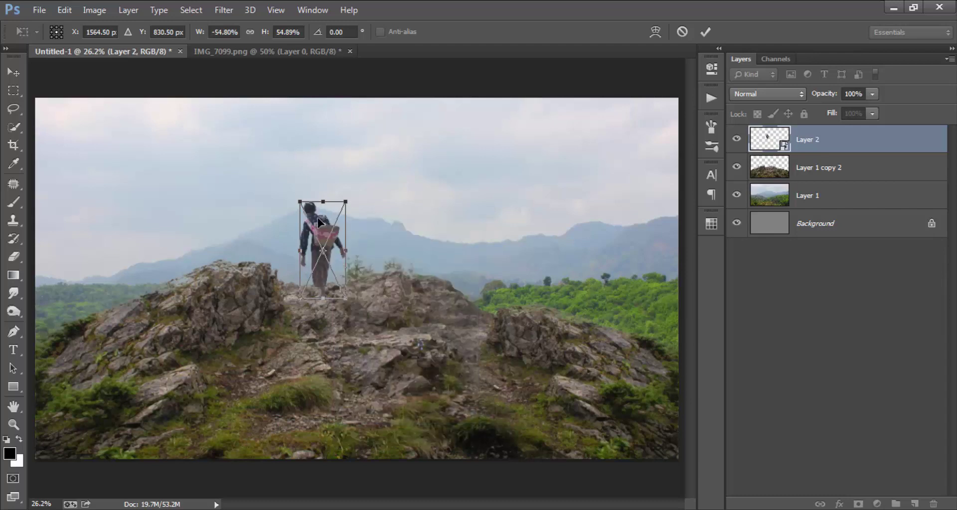
{"action": "left_click_drag", "start_coordinate": [318, 223], "coordinate": [306, 231]}
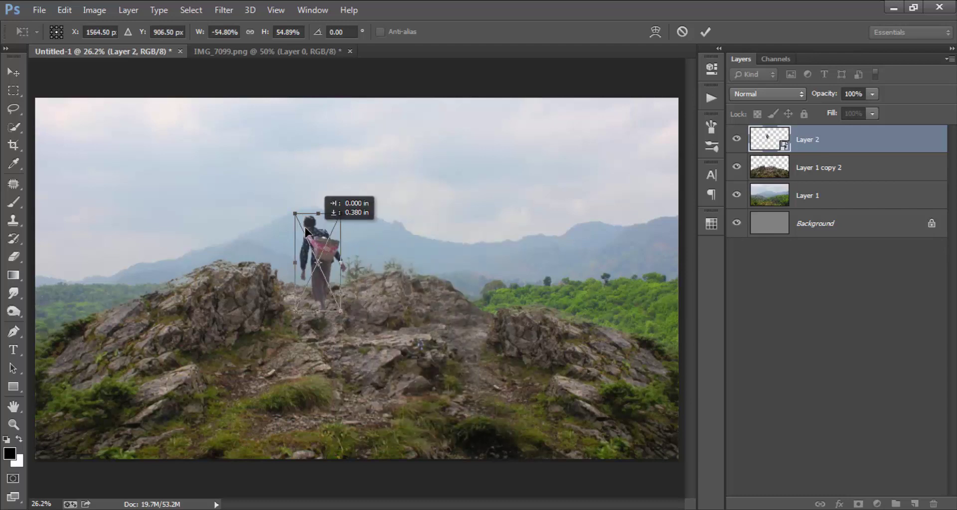
{"action": "mouse_move", "coordinate": [306, 228]}
{"action": "left_mouse_down"}
{"action": "mouse_move", "coordinate": [288, 215]}
{"action": "mouse_move", "coordinate": [292, 229]}
{"action": "mouse_move", "coordinate": [278, 199]}
{"action": "mouse_move", "coordinate": [302, 234]}
{"action": "mouse_move", "coordinate": [257, 206]}
{"action": "mouse_move", "coordinate": [290, 219]}
{"action": "left_mouse_up"}
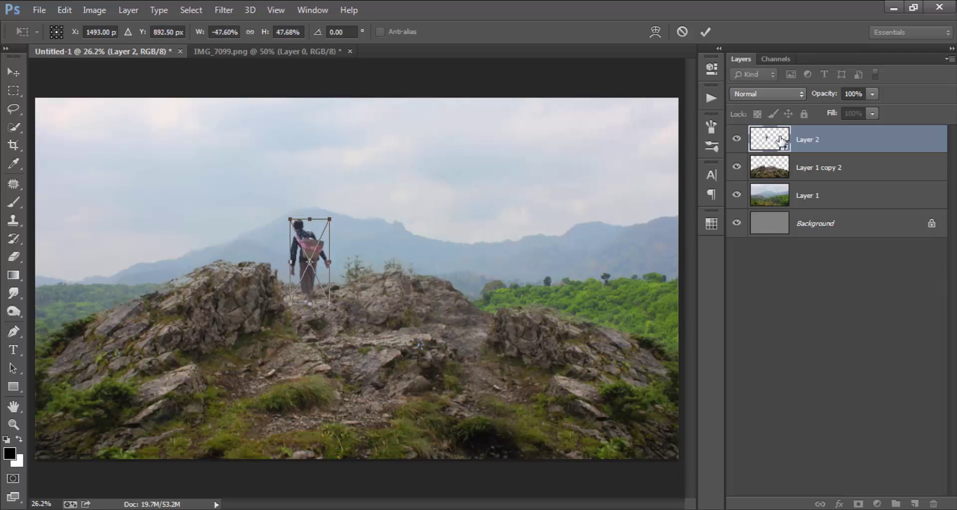
{"action": "left_click", "coordinate": [702, 31]}
- Nudge the hiker right and down so he stands on the summit, zooming to check placement
{"action": "left_click_drag", "start_coordinate": [341, 253], "coordinate": [330, 242]}
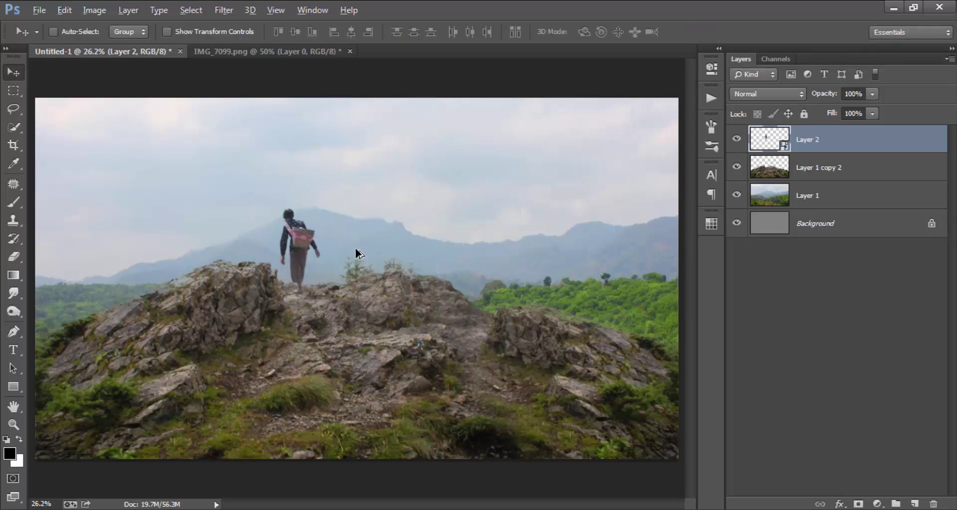
{"action": "scroll", "coordinate": [355, 250], "scroll_direction": "up", "scroll_amount": 1}
{"action": "mouse_move", "coordinate": [302, 235]}
{"action": "left_mouse_down"}
{"action": "mouse_move", "coordinate": [438, 273]}
{"action": "mouse_move", "coordinate": [463, 295]}
{"action": "mouse_move", "coordinate": [356, 281]}
{"action": "mouse_move", "coordinate": [327, 267]}
{"action": "mouse_move", "coordinate": [314, 239]}
{"action": "mouse_move", "coordinate": [331, 251]}
{"action": "left_mouse_up"}
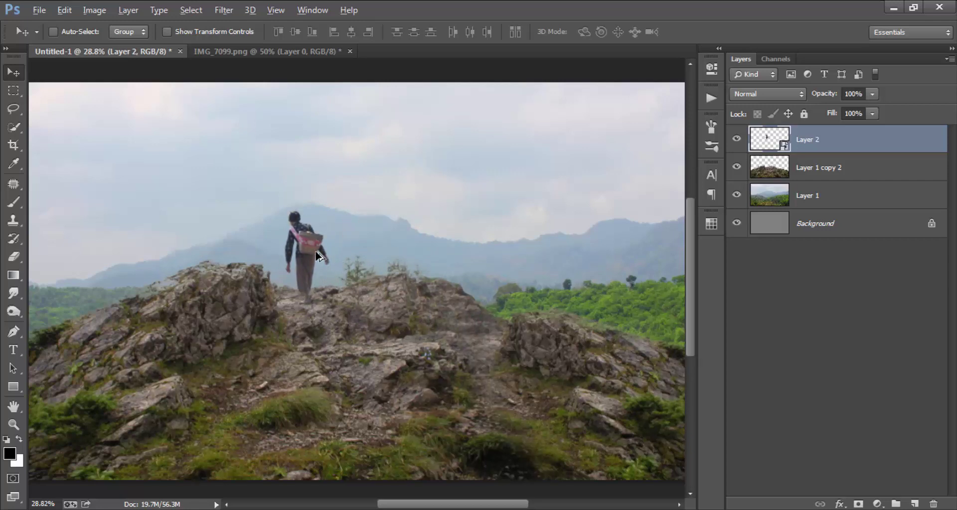
{"action": "scroll", "coordinate": [317, 254], "scroll_direction": "up", "scroll_amount": 2, "text": "alt"}
{"action": "scroll", "coordinate": [315, 255], "scroll_direction": "up", "scroll_amount": 2, "text": "alt"}
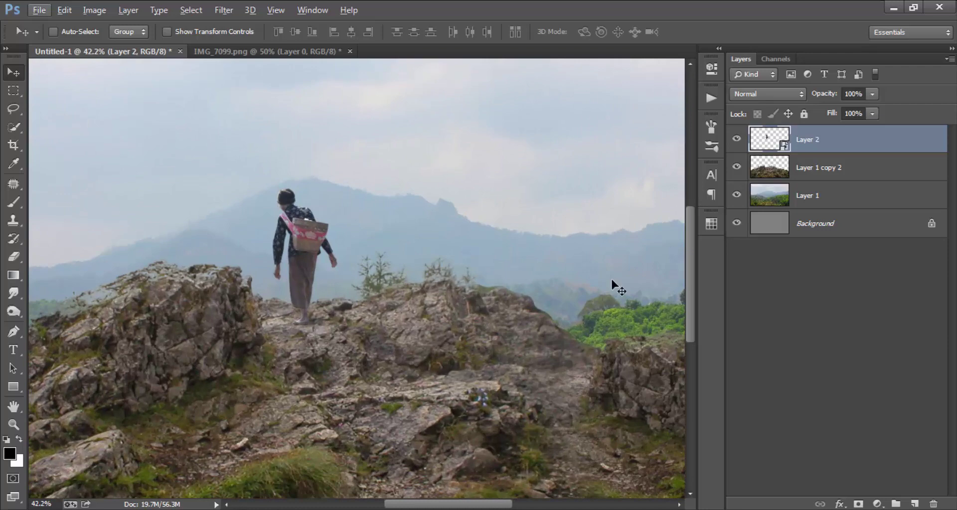
{"action": "scroll", "coordinate": [473, 301], "scroll_direction": "down", "scroll_amount": 1, "text": "alt"}
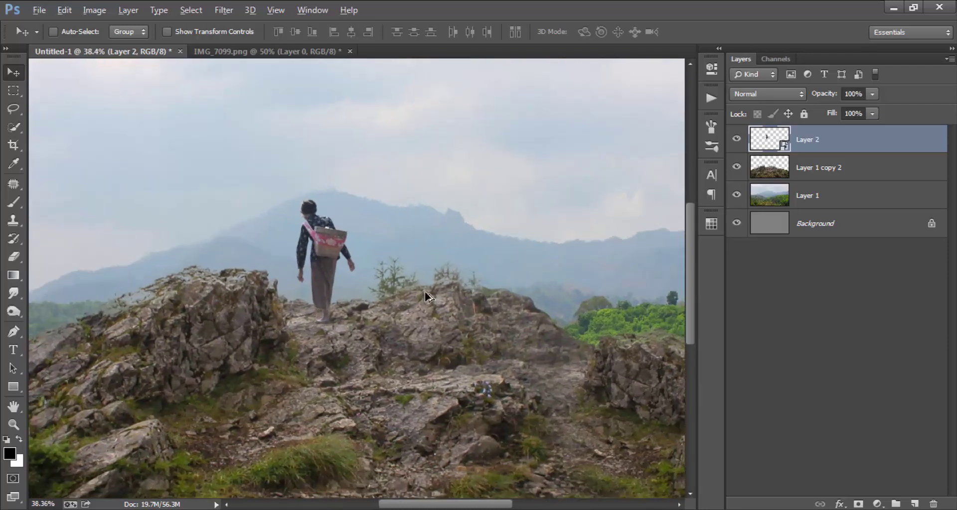
- Duplicate the hiker layer as Layer 2 copy and rasterize the original Layer 2
{"action": "right_click", "coordinate": [834, 146]}
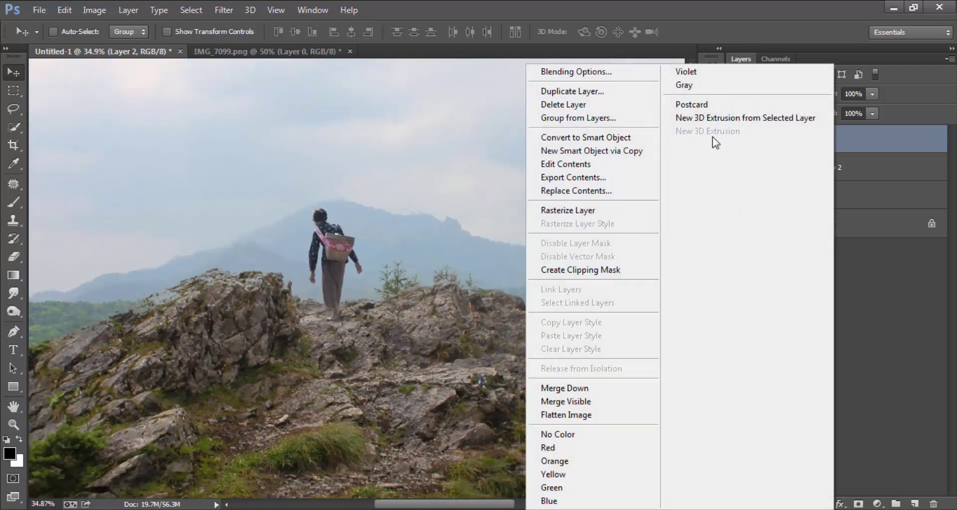
{"action": "left_click", "coordinate": [603, 93]}
{"action": "key", "text": "Return"}
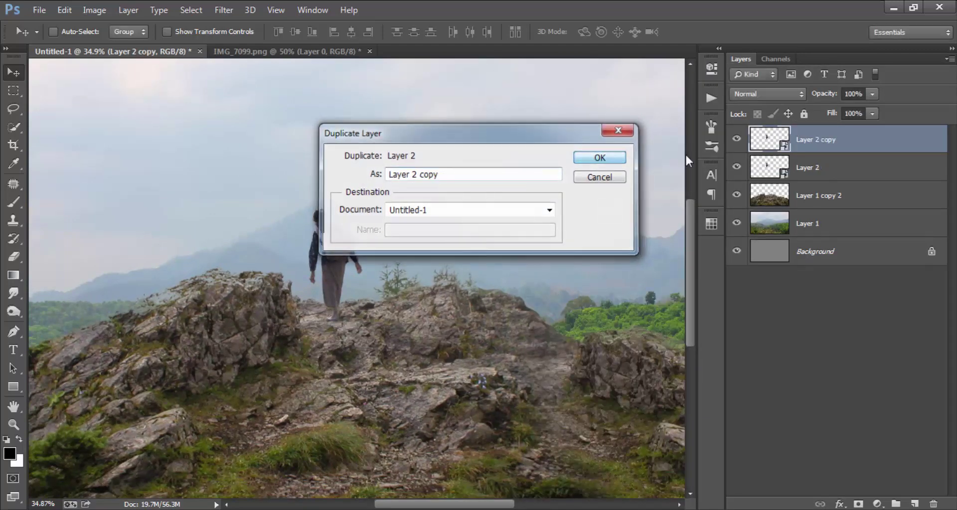
{"action": "left_click", "coordinate": [829, 175]}
{"action": "right_click", "coordinate": [830, 174]}
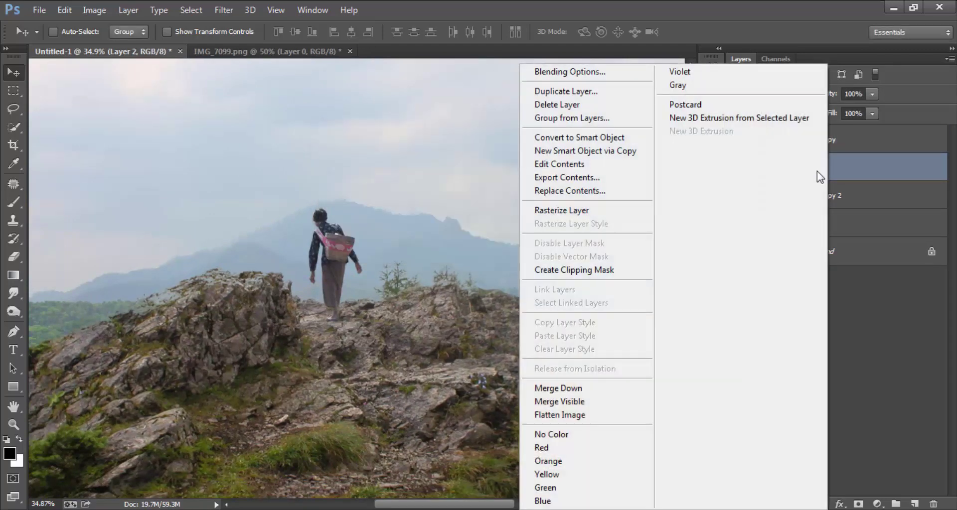
{"action": "left_click", "coordinate": [623, 215]}
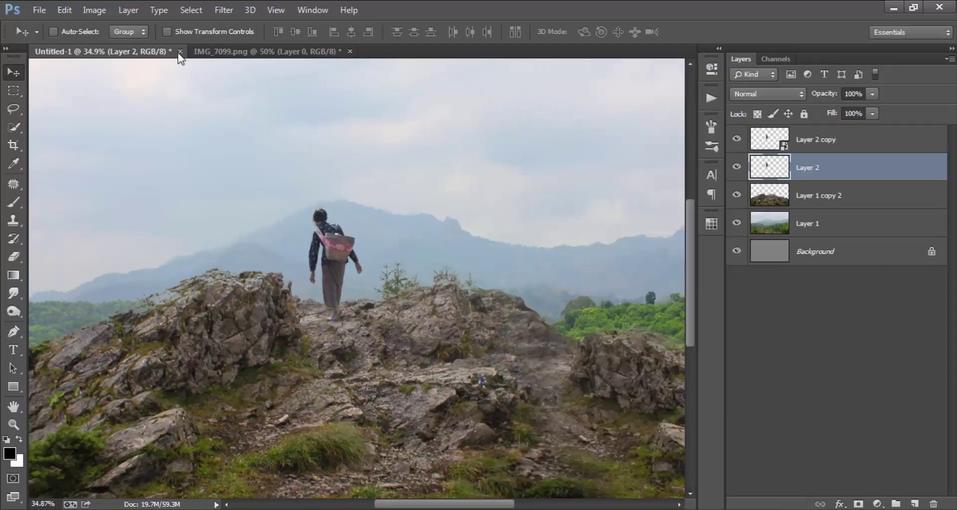
- Turn the Layer 2 hiker solid black with a Hue/Saturation lightness of -100
{"action": "left_click", "coordinate": [94, 10]}
{"action": "mouse_move", "coordinate": [116, 46]}
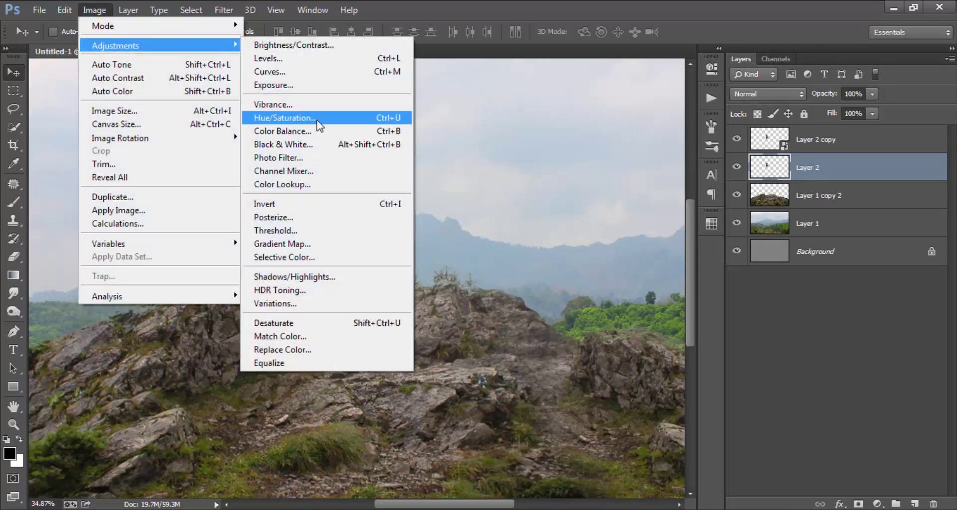
{"action": "left_click", "coordinate": [319, 125]}
{"action": "left_click_drag", "start_coordinate": [686, 299], "coordinate": [618, 298]}
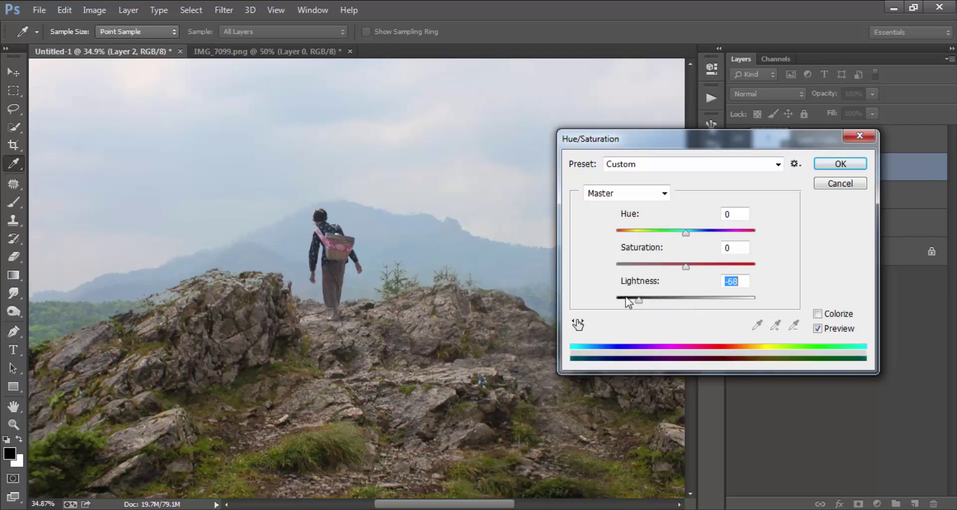
{"action": "left_click_drag", "start_coordinate": [726, 145], "coordinate": [509, 250]}
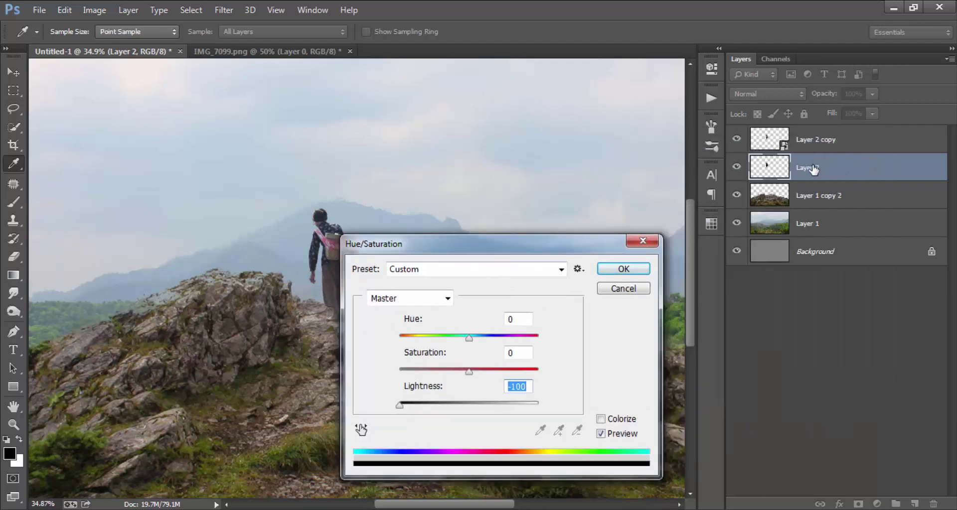
- Apply the blackening adjustment, then try moving the silhouette out and undo it
{"action": "left_click", "coordinate": [623, 269]}
{"action": "key", "text": "v"}
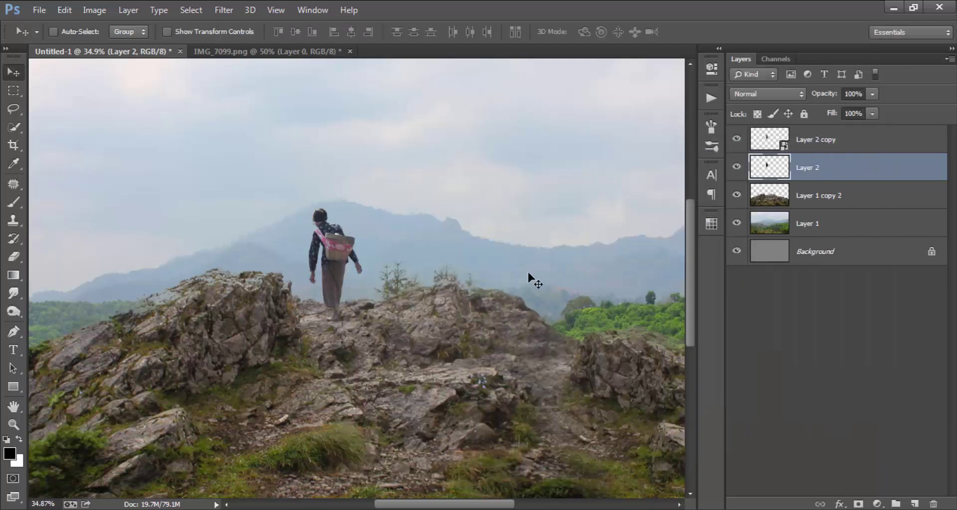
{"action": "left_click_drag", "start_coordinate": [371, 278], "coordinate": [438, 256]}
{"action": "key", "text": "ctrl+z"}
- Distort the black silhouette by dragging its top handle down into a slanted shadow
{"action": "key", "text": "ctrl+t"}
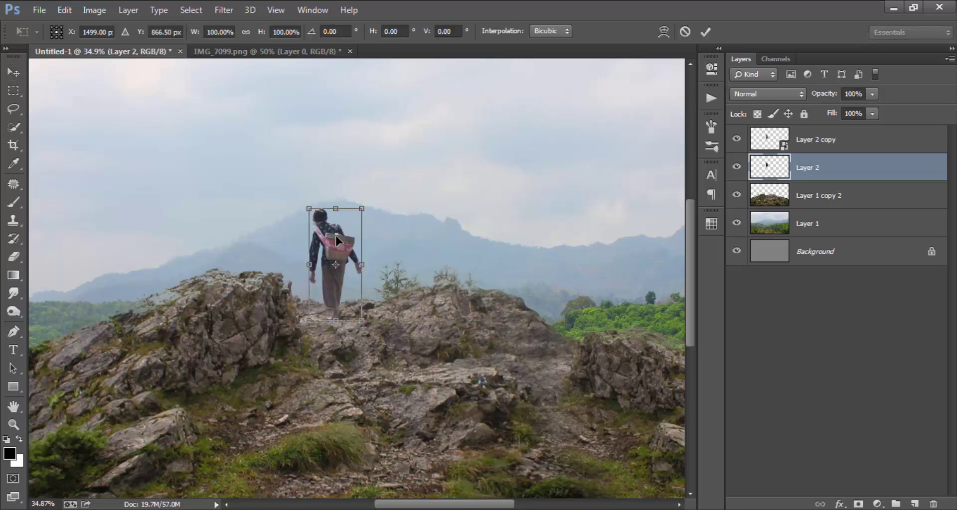
{"action": "right_click", "coordinate": [347, 229]}
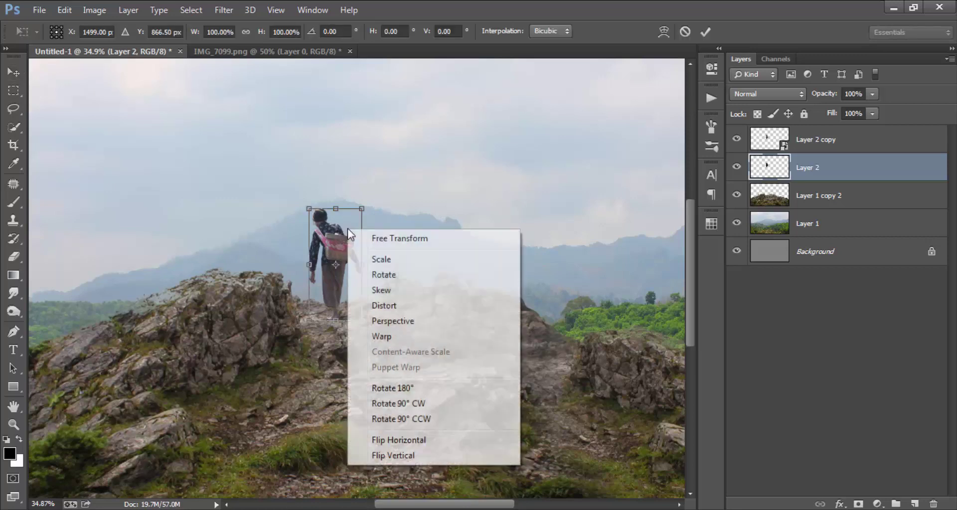
{"action": "left_click", "coordinate": [397, 305]}
{"action": "left_click_drag", "start_coordinate": [336, 210], "coordinate": [472, 423]}
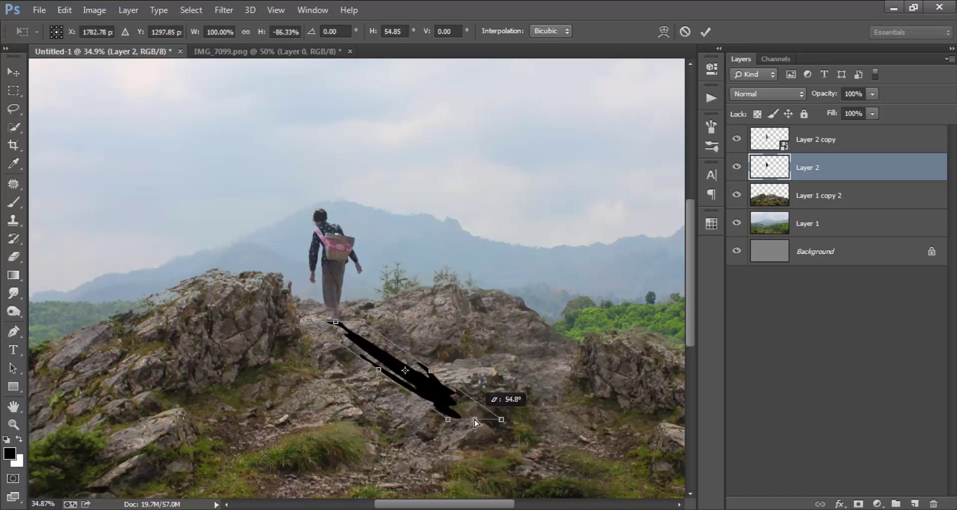
{"action": "left_click", "coordinate": [337, 323]}
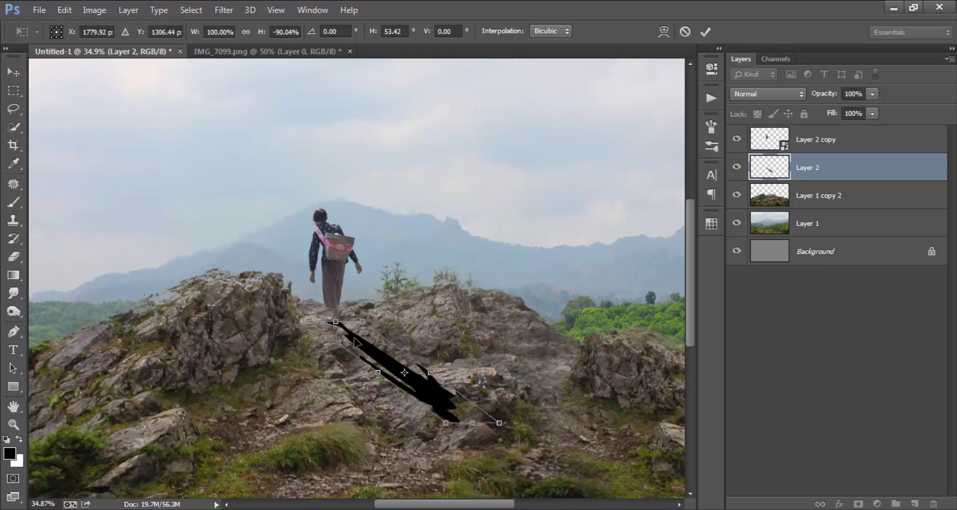
- Align the shadow's top with the hiker's feet and commit the distortion
{"action": "scroll", "coordinate": [354, 342], "scroll_direction": "up", "scroll_amount": 2}
{"action": "scroll", "coordinate": [344, 336], "scroll_direction": "up", "scroll_amount": 2}
{"action": "scroll", "coordinate": [337, 333], "scroll_direction": "up", "scroll_amount": 2}
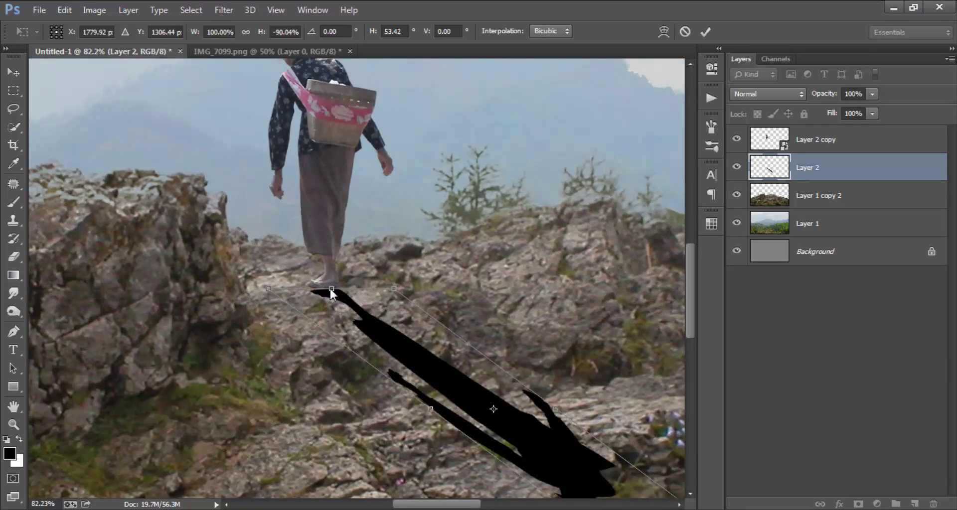
{"action": "left_click_drag", "start_coordinate": [329, 288], "coordinate": [330, 288]}
{"action": "scroll", "coordinate": [441, 244], "scroll_direction": "down", "scroll_amount": 3}
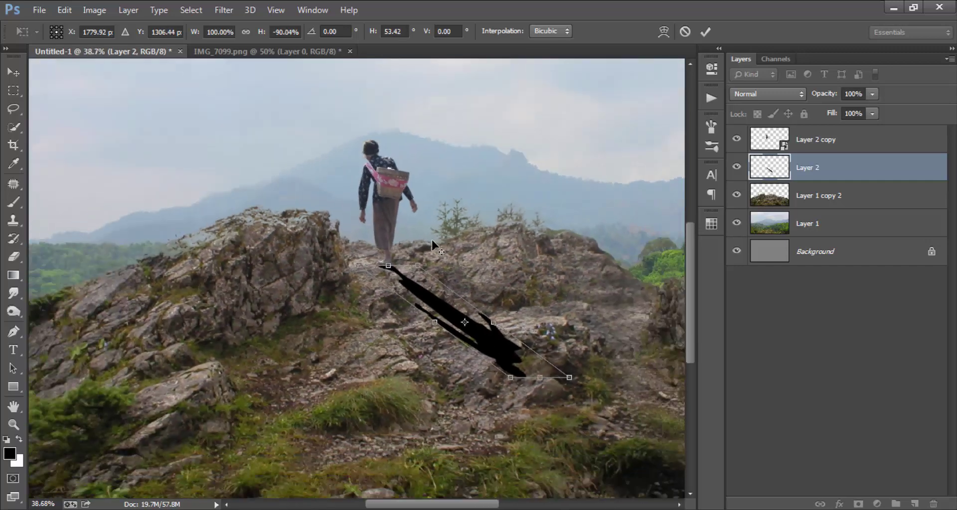
{"action": "scroll", "coordinate": [452, 282], "scroll_direction": "down", "scroll_amount": 1}
{"action": "scroll", "coordinate": [383, 352], "scroll_direction": "up", "scroll_amount": 1}
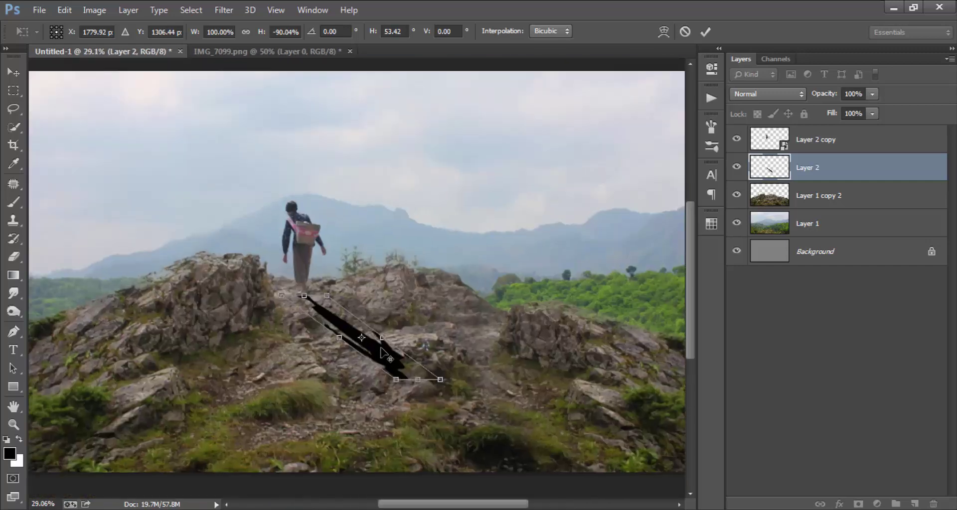
{"action": "scroll", "coordinate": [380, 348], "scroll_direction": "up", "scroll_amount": 2}
{"action": "scroll", "coordinate": [369, 353], "scroll_direction": "up", "scroll_amount": 1}
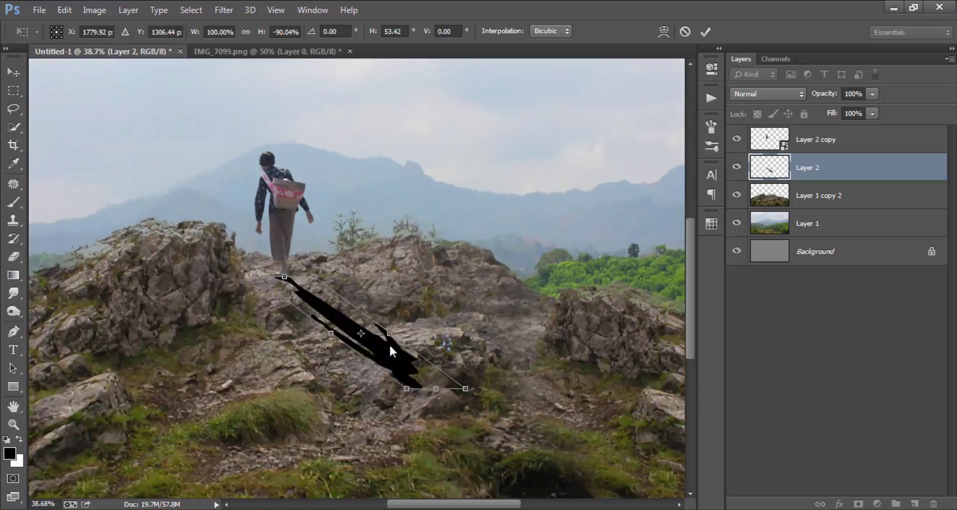
{"action": "left_click", "coordinate": [708, 31]}
- Centre the view on the shadow and bring up Free Transform on it again
{"action": "scroll", "coordinate": [425, 335], "scroll_direction": "down", "scroll_amount": 1}
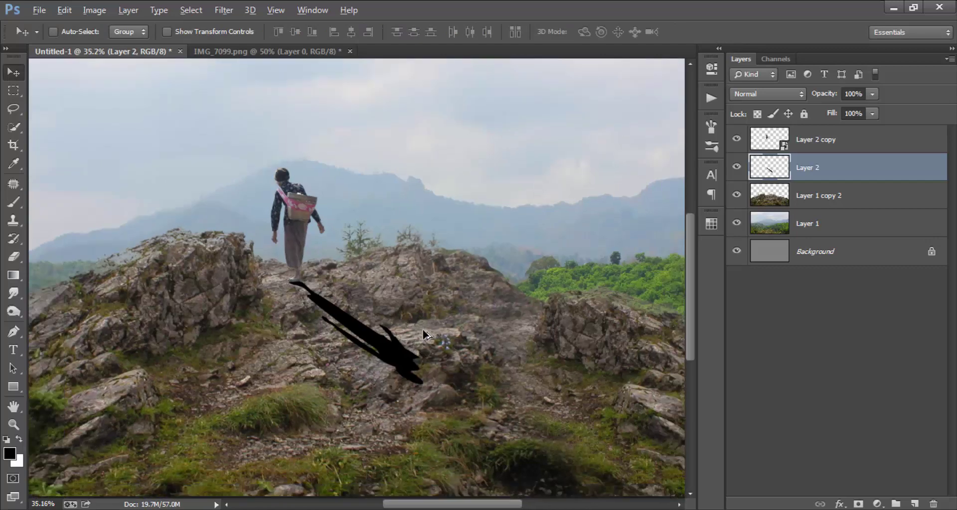
{"action": "scroll", "coordinate": [348, 384], "scroll_direction": "up", "scroll_amount": 3}
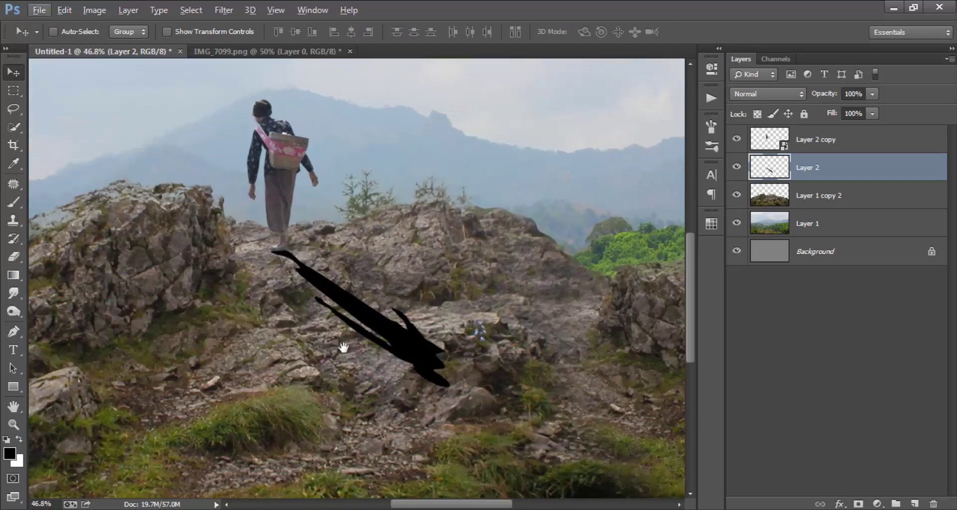
{"action": "left_click_drag", "start_coordinate": [344, 347], "coordinate": [386, 381]}
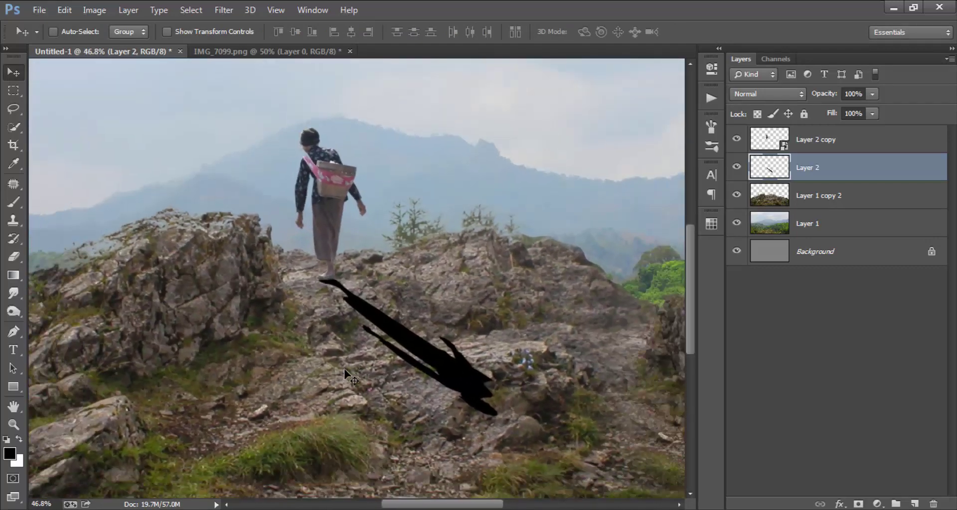
{"action": "key", "text": "ctrl+t"}
- Warp the shadow so it bends along the rocks, including its far end, and commit
{"action": "scroll", "coordinate": [444, 364], "scroll_direction": "up", "scroll_amount": 2}
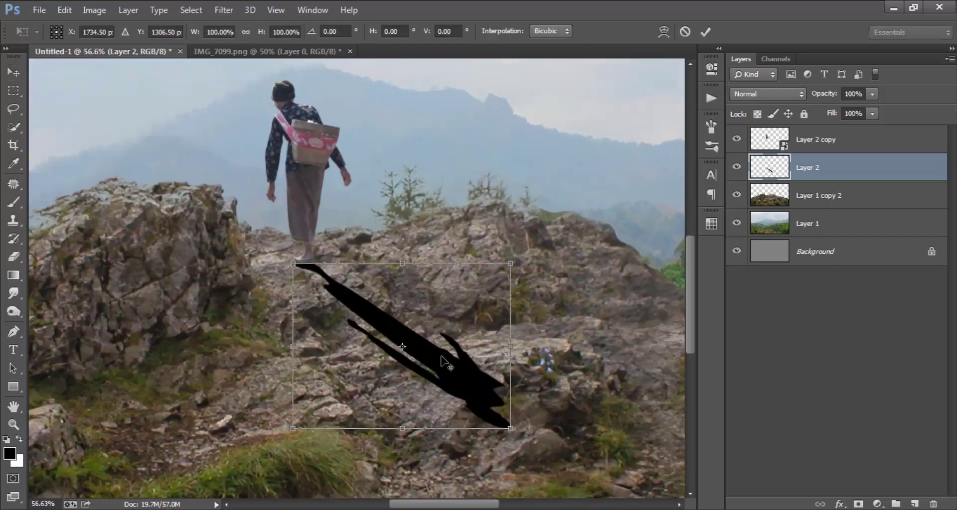
{"action": "right_click", "coordinate": [410, 302]}
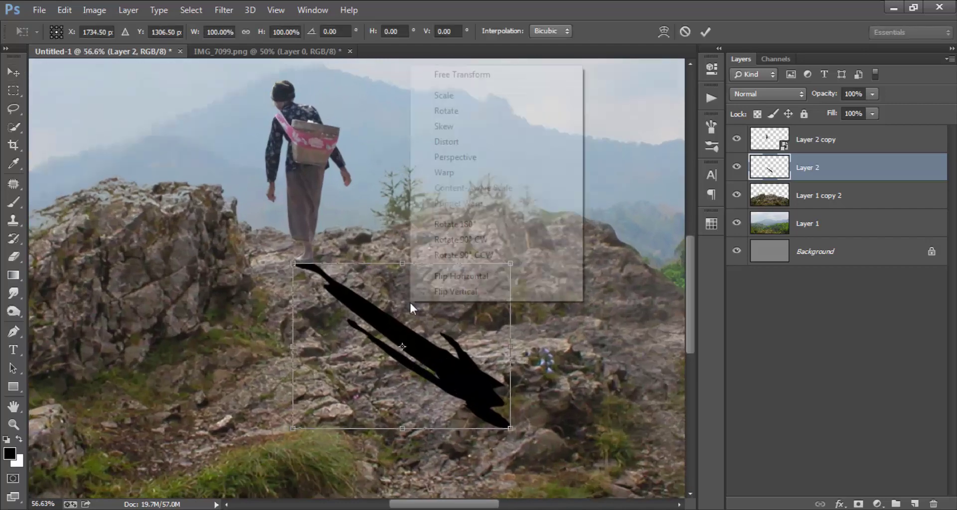
{"action": "left_click", "coordinate": [473, 174]}
{"action": "mouse_move", "coordinate": [387, 316]}
{"action": "left_mouse_down"}
{"action": "mouse_move", "coordinate": [370, 367]}
{"action": "mouse_move", "coordinate": [518, 400]}
{"action": "mouse_move", "coordinate": [394, 295]}
{"action": "mouse_move", "coordinate": [343, 349]}
{"action": "mouse_move", "coordinate": [351, 301]}
{"action": "mouse_move", "coordinate": [374, 366]}
{"action": "mouse_move", "coordinate": [389, 312]}
{"action": "mouse_move", "coordinate": [398, 324]}
{"action": "left_mouse_up"}
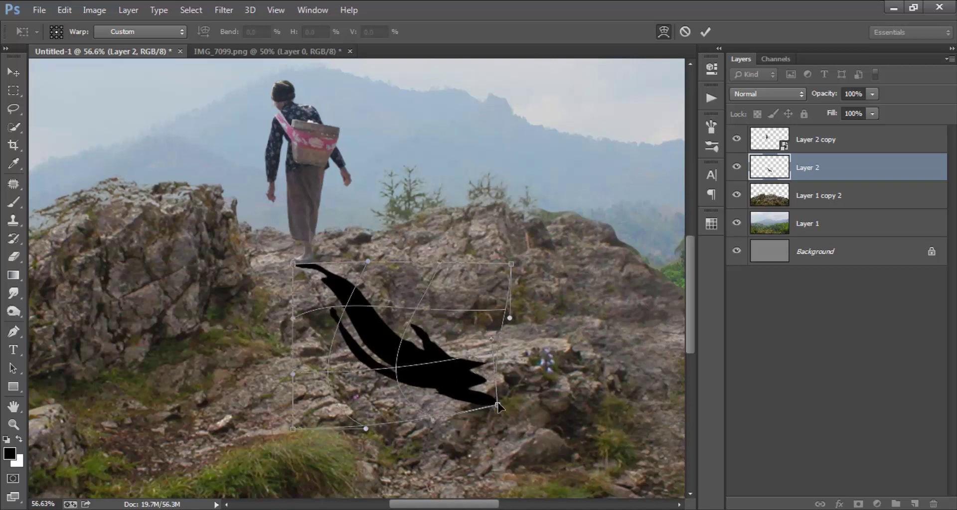
{"action": "left_click_drag", "start_coordinate": [497, 405], "coordinate": [498, 408]}
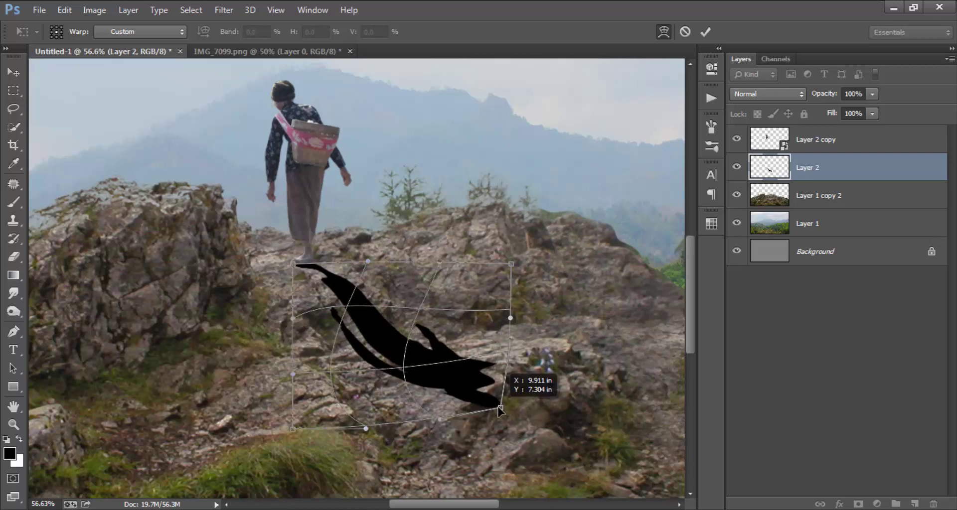
{"action": "left_click", "coordinate": [705, 31]}
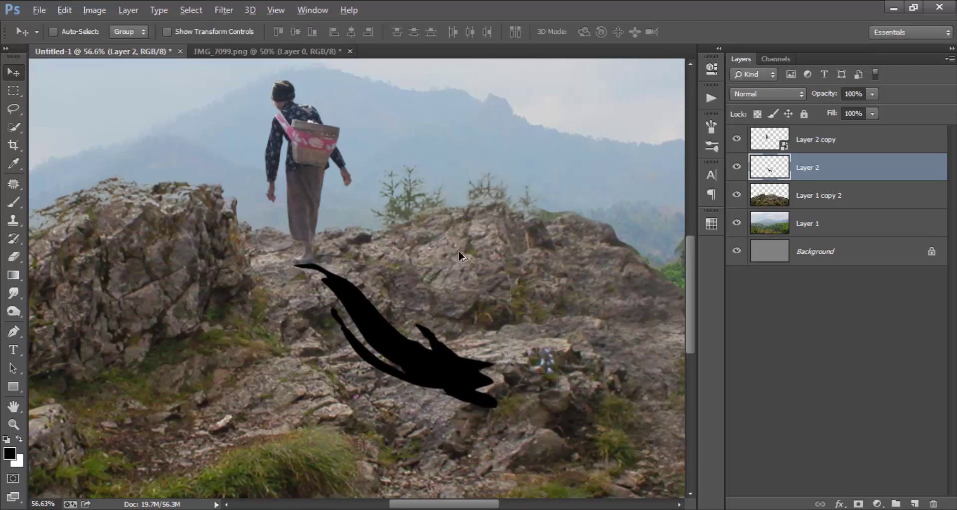
- Keep the shadow layer at 49% opacity and select the Layer 1 landscape
{"action": "scroll", "coordinate": [459, 255], "scroll_direction": "down", "scroll_amount": 3}
{"action": "left_click_drag", "start_coordinate": [495, 273], "coordinate": [495, 305]}
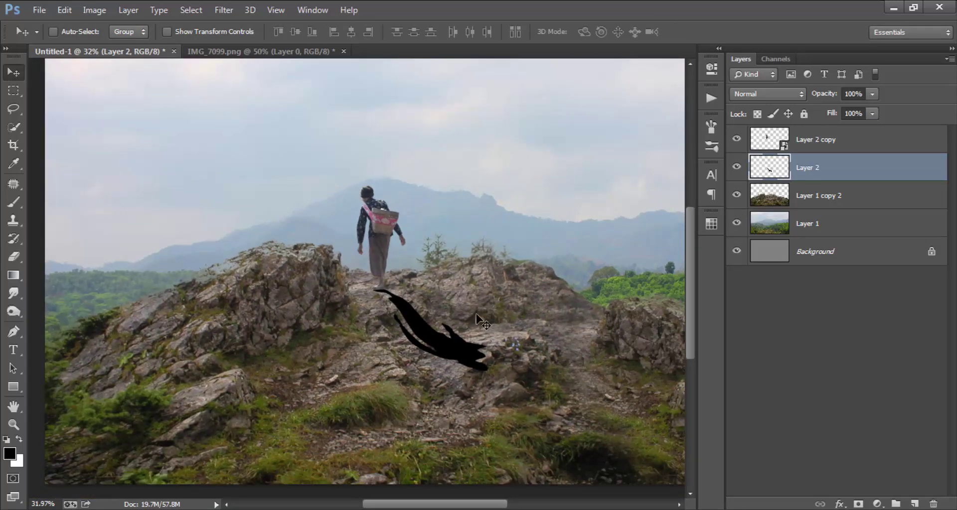
{"action": "left_click", "coordinate": [872, 94]}
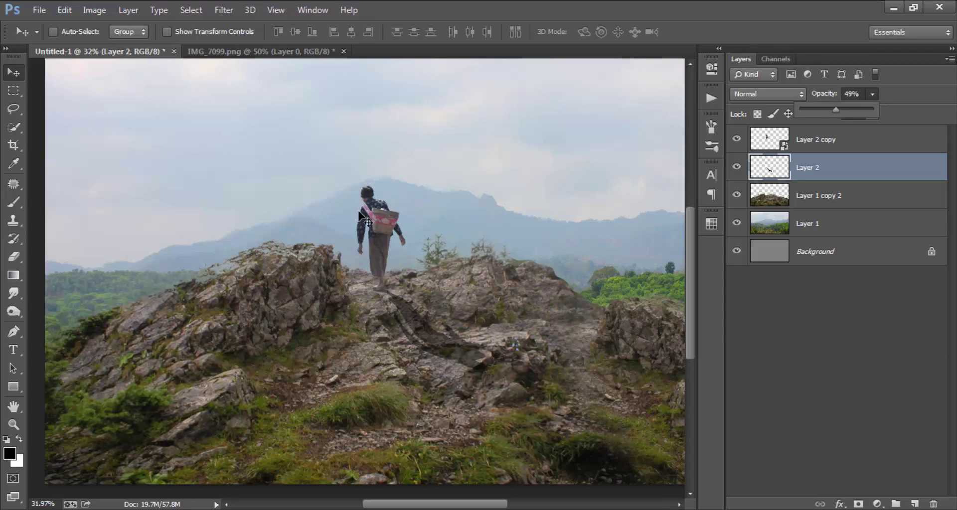
{"action": "left_click", "coordinate": [374, 253]}
{"action": "scroll", "coordinate": [374, 253], "scroll_direction": "down", "scroll_amount": 2}
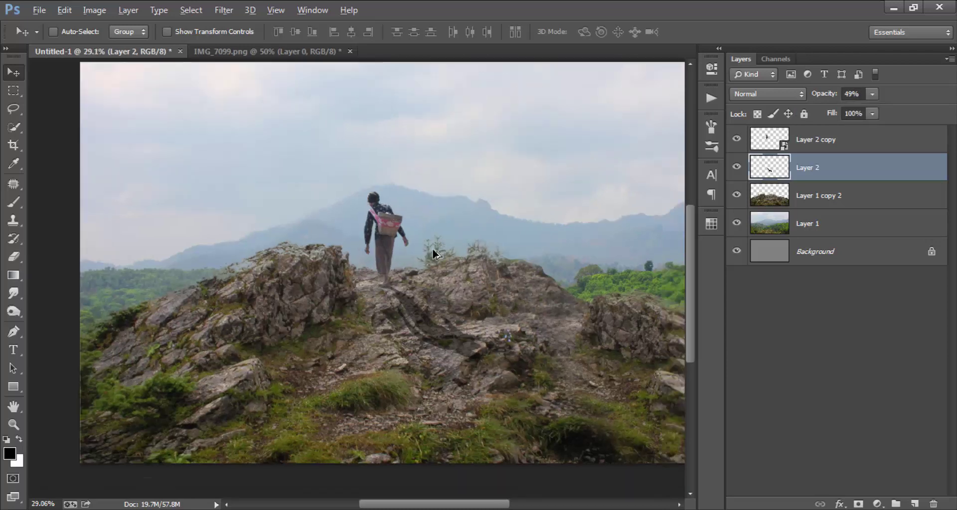
{"action": "key", "text": "alt"}
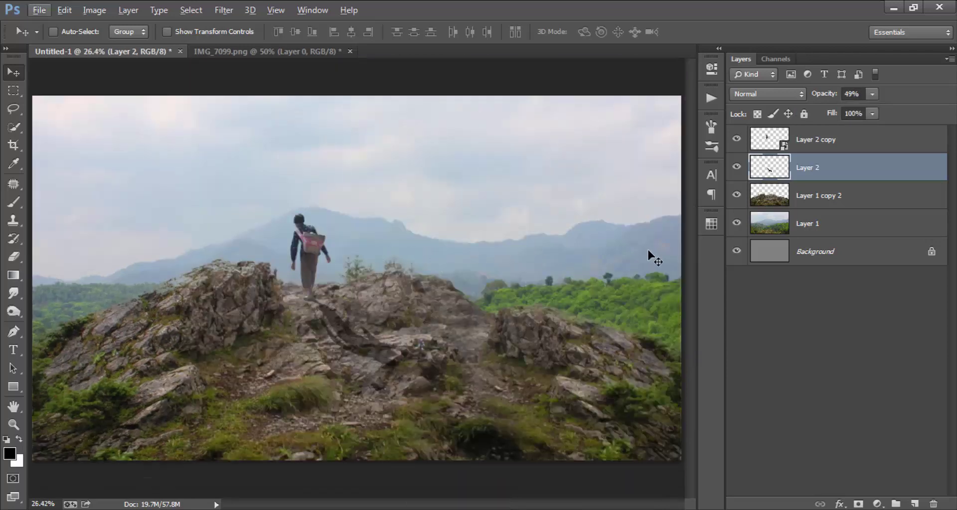
{"action": "left_click", "coordinate": [846, 228]}
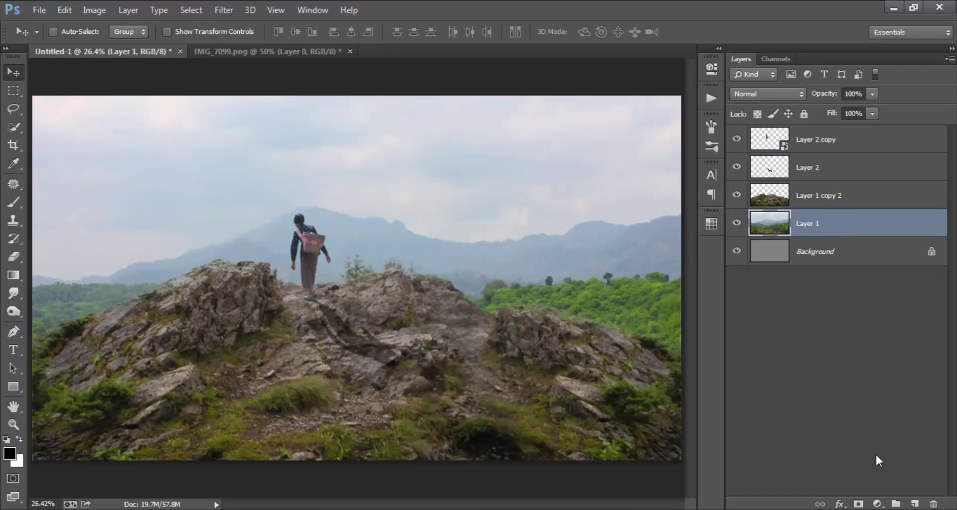
- Add a Brightness/Contrast layer clipped to Layer 1 with Brightness about -82
{"action": "left_click", "coordinate": [876, 504]}
{"action": "left_click", "coordinate": [858, 249]}
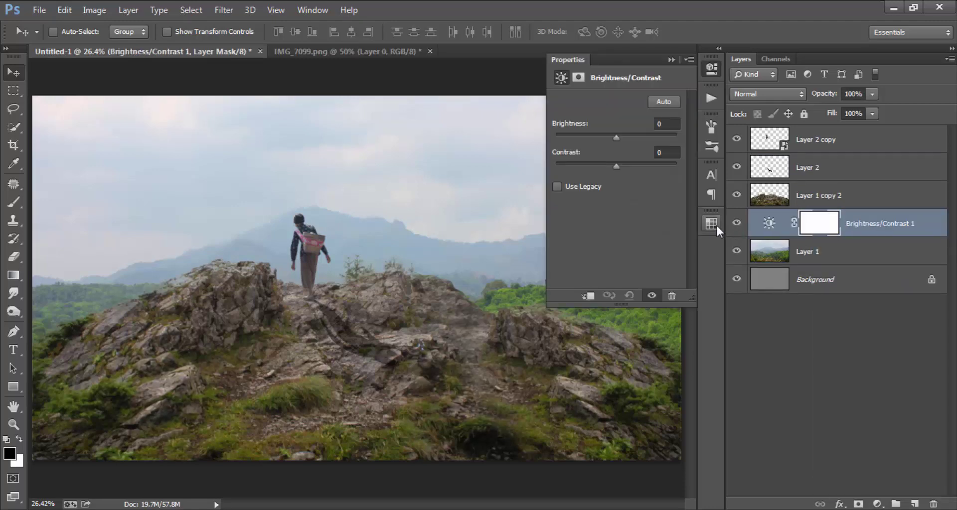
{"action": "left_click", "coordinate": [588, 296]}
{"action": "left_click_drag", "start_coordinate": [615, 138], "coordinate": [585, 136]}
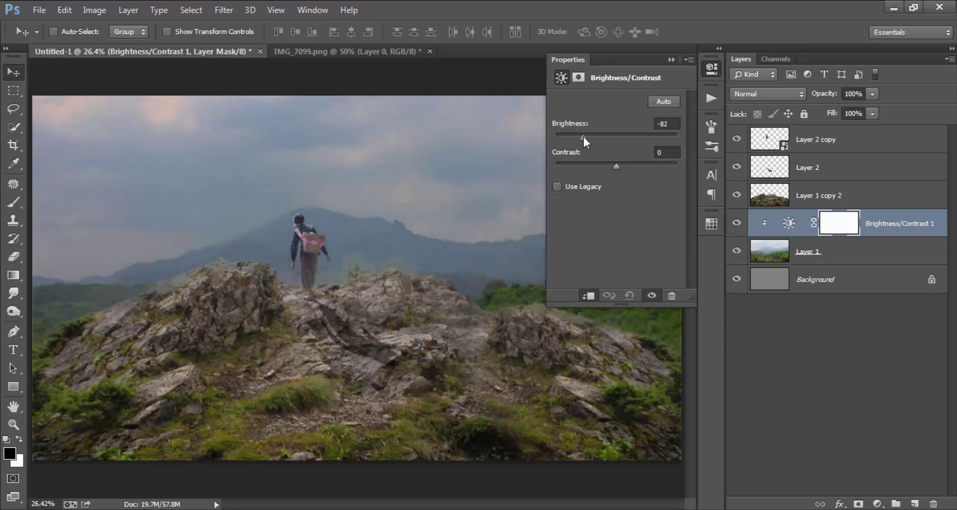
{"action": "left_click", "coordinate": [711, 70]}
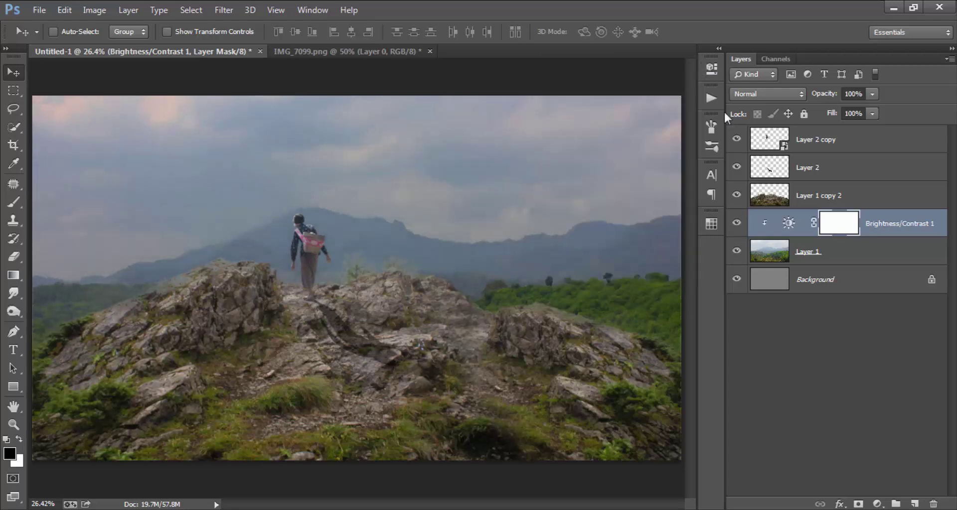
- Add a clipped Levels layer with input black 37 and output levels 34–240
{"action": "left_click", "coordinate": [877, 503]}
{"action": "left_click", "coordinate": [867, 265]}
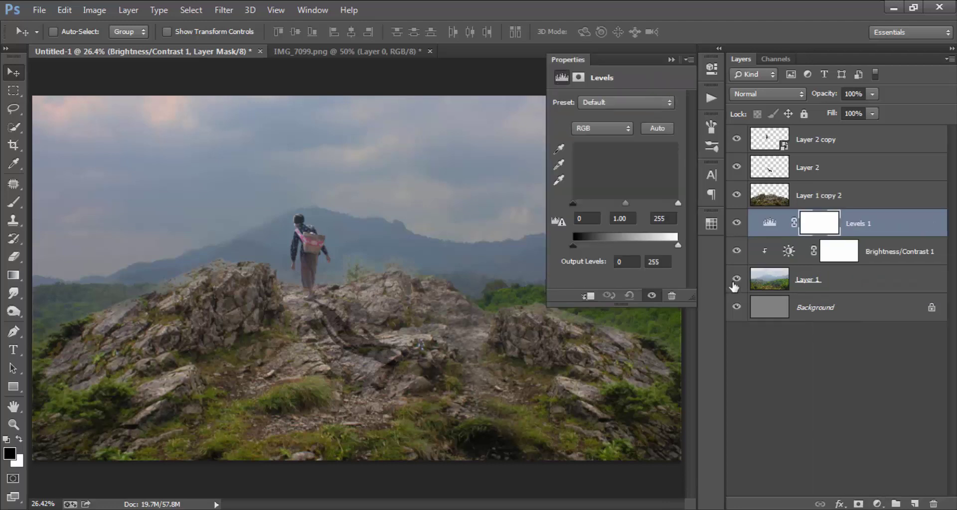
{"action": "left_click", "coordinate": [587, 295]}
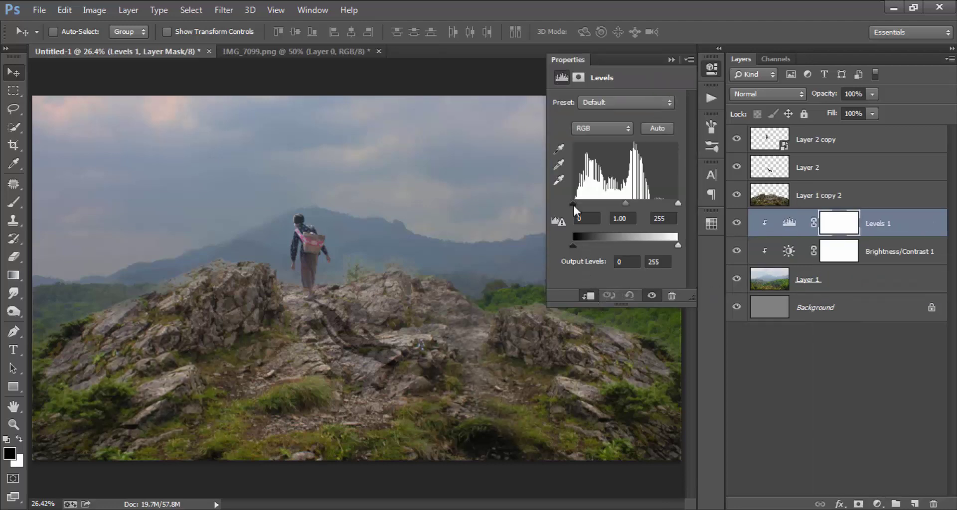
{"action": "mouse_move", "coordinate": [584, 246]}
{"action": "left_mouse_down"}
{"action": "mouse_move", "coordinate": [614, 243]}
{"action": "mouse_move", "coordinate": [586, 244]}
{"action": "left_mouse_up"}
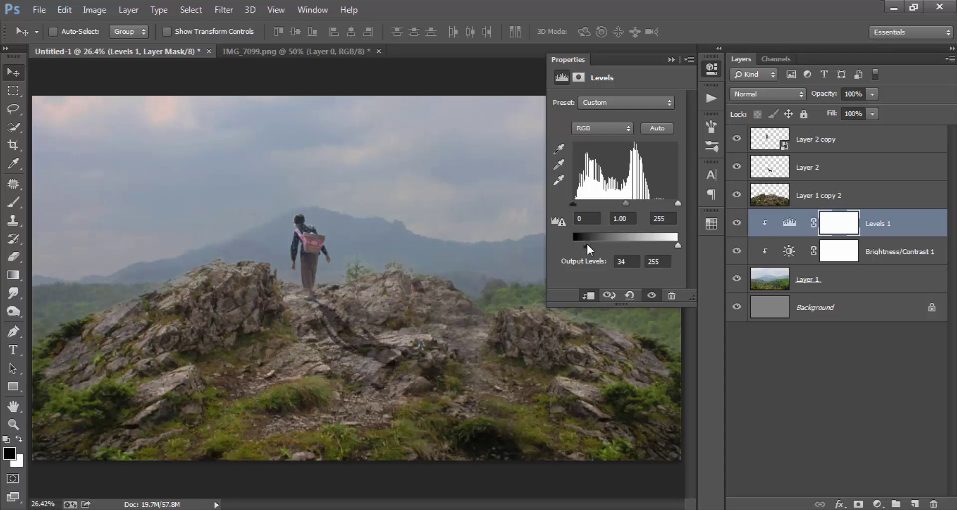
{"action": "left_click_drag", "start_coordinate": [673, 203], "coordinate": [678, 203]}
{"action": "left_click_drag", "start_coordinate": [573, 203], "coordinate": [590, 206]}
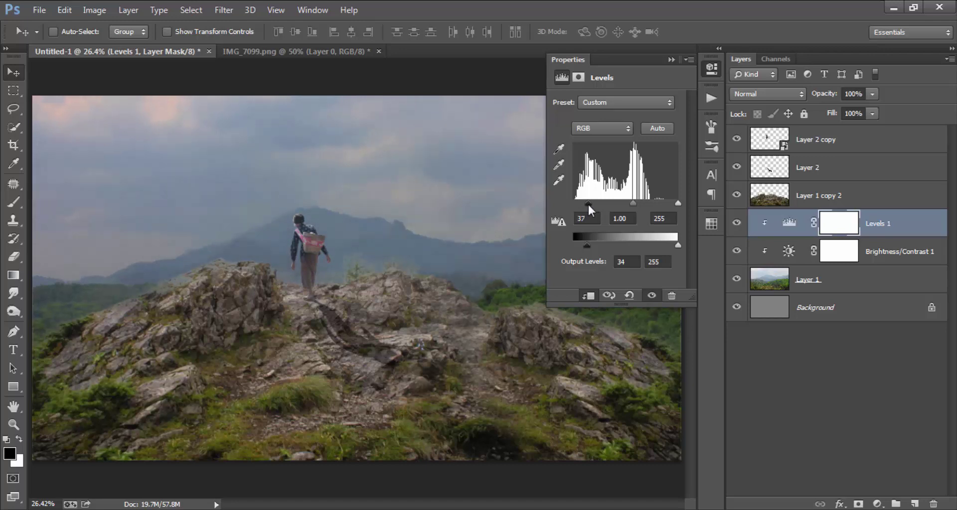
{"action": "left_click_drag", "start_coordinate": [669, 244], "coordinate": [661, 244]}
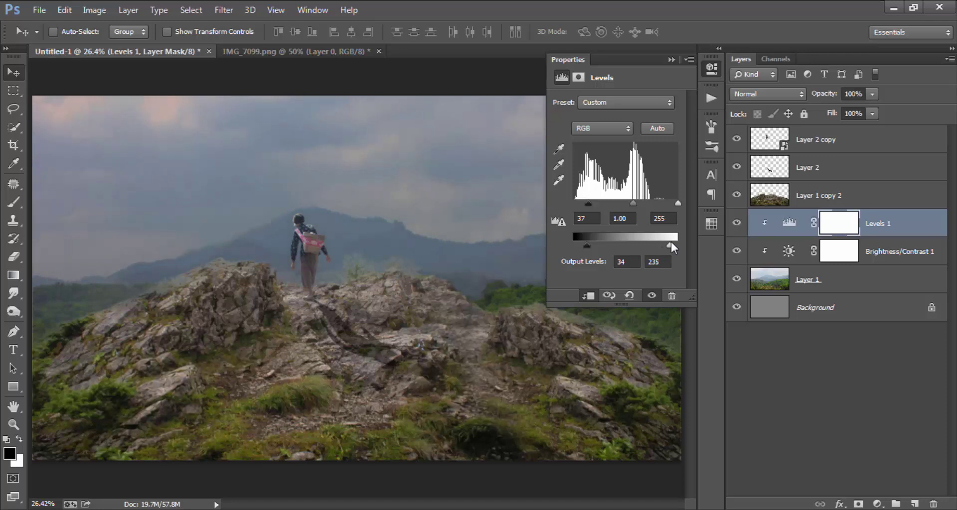
{"action": "left_click", "coordinate": [710, 69]}
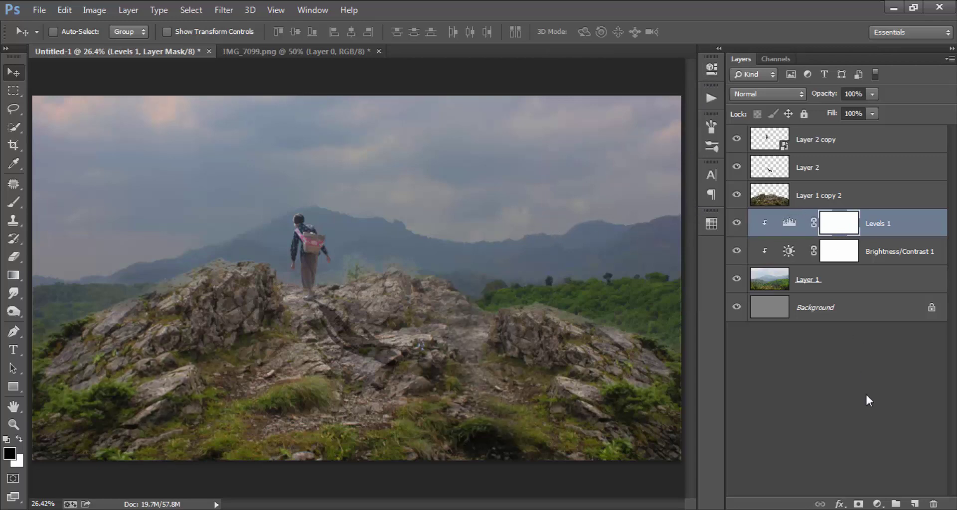
- Create a new layer and set the Brush foreground colour to a pale light blue
{"action": "left_click", "coordinate": [912, 504]}
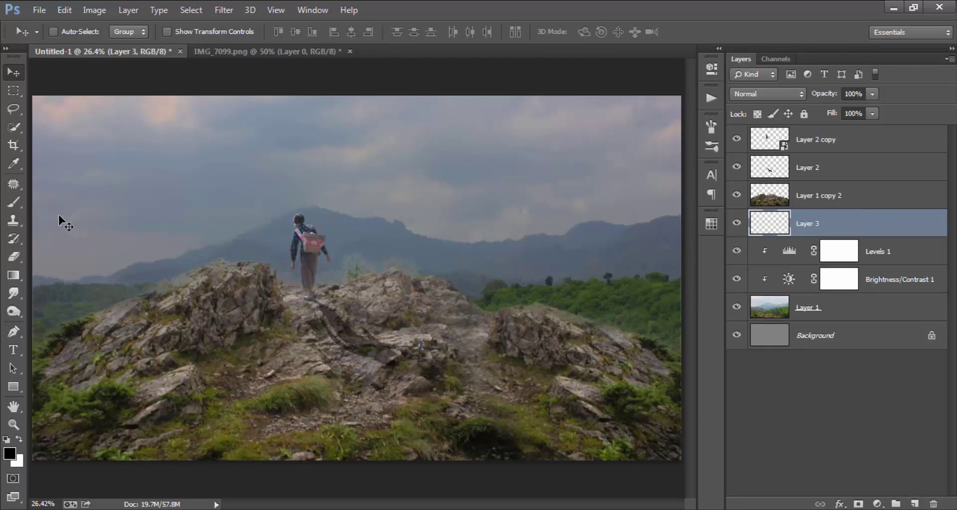
{"action": "left_click", "coordinate": [14, 202]}
{"action": "left_click", "coordinate": [10, 453]}
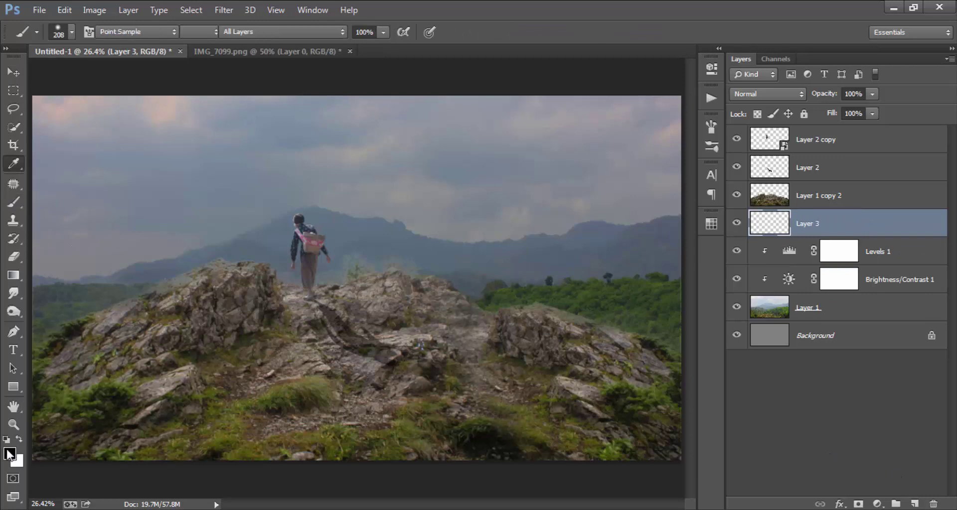
{"action": "left_click", "coordinate": [769, 325]}
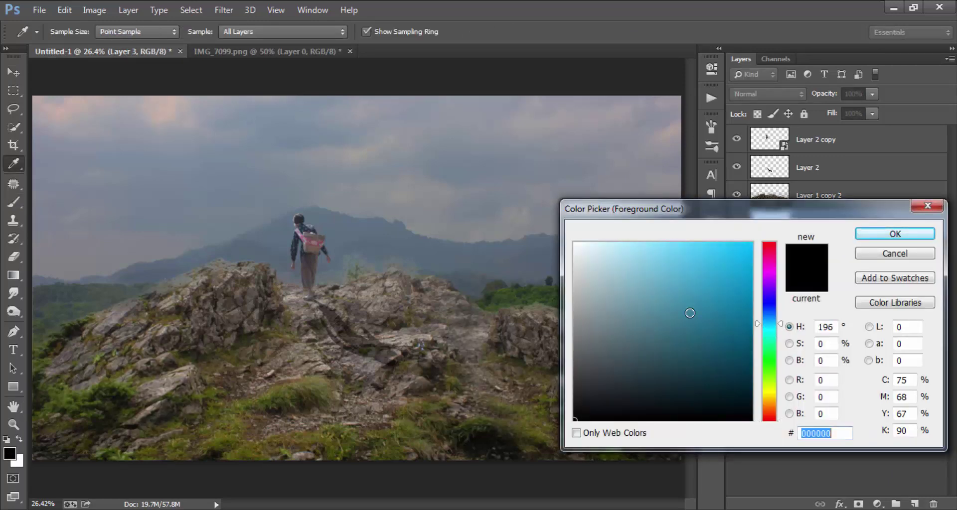
{"action": "left_click_drag", "start_coordinate": [606, 250], "coordinate": [608, 247]}
{"action": "left_click", "coordinate": [877, 234]}
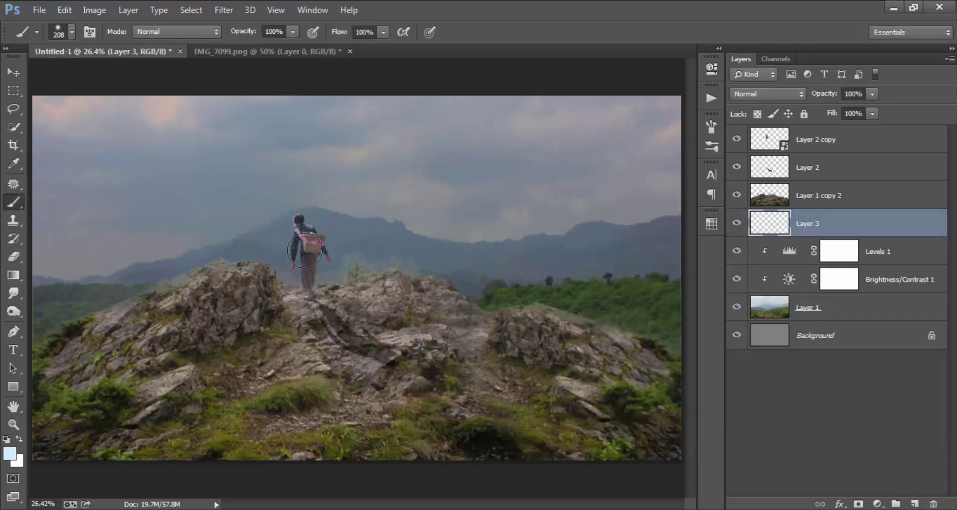
- Enlarge the brush to 276 px and dab a soft light-blue glow left of the hiker
{"action": "left_click_drag", "start_coordinate": [259, 251], "coordinate": [262, 219]}
{"action": "key", "text": "ctrl+z"}
{"action": "left_click", "coordinate": [259, 241]}
{"action": "key", "text": "ctrl+z"}
{"action": "right_click", "coordinate": [299, 161]}
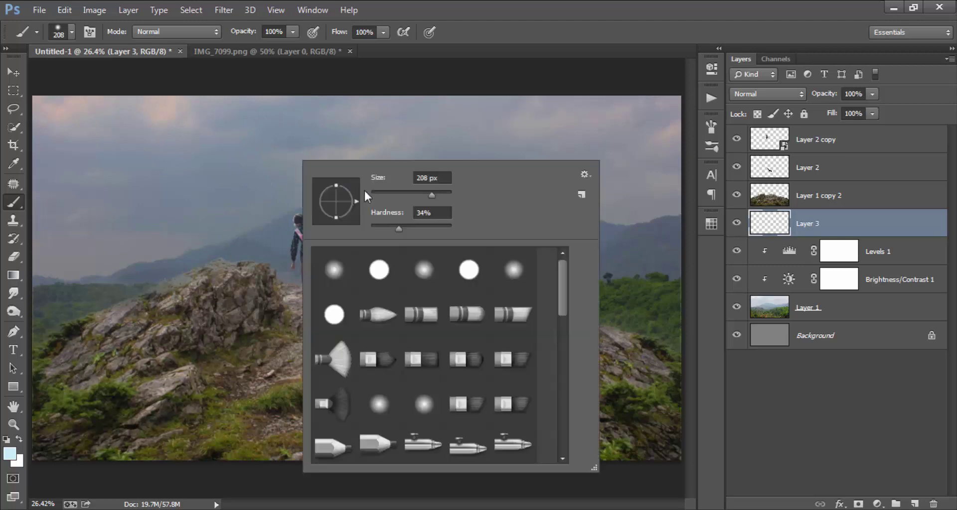
{"action": "key", "text": "Escape"}
{"action": "left_click", "coordinate": [258, 237]}
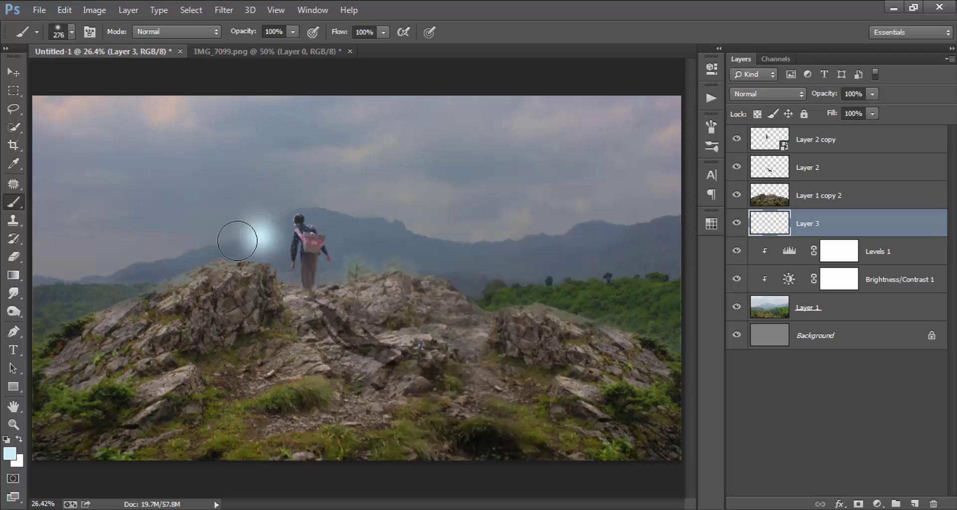
- Stretch the glow wide and taller, placing it over the hills beside the hiker
{"action": "key", "text": "ctrl+t"}
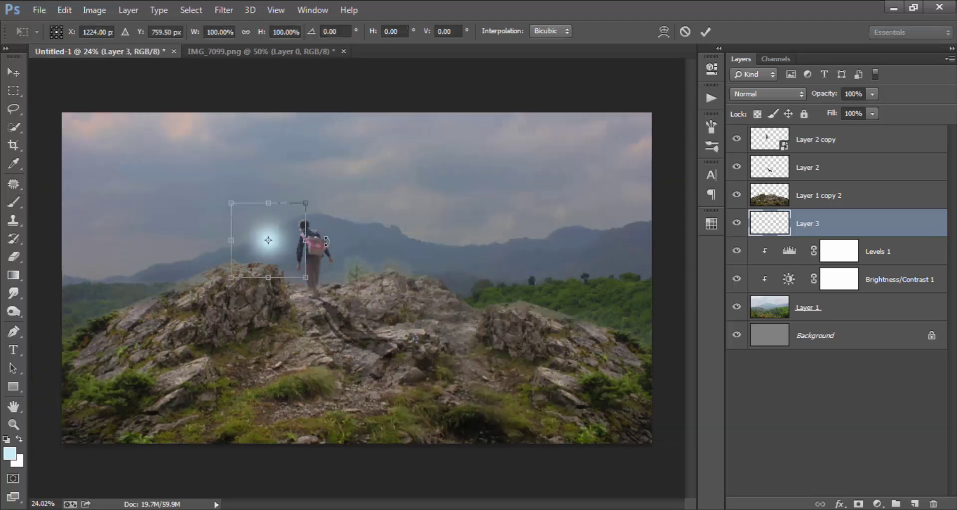
{"action": "mouse_move", "coordinate": [305, 240]}
{"action": "left_mouse_down"}
{"action": "mouse_move", "coordinate": [468, 192]}
{"action": "mouse_move", "coordinate": [506, 192]}
{"action": "left_mouse_up"}
{"action": "left_click_drag", "start_coordinate": [270, 277], "coordinate": [271, 367]}
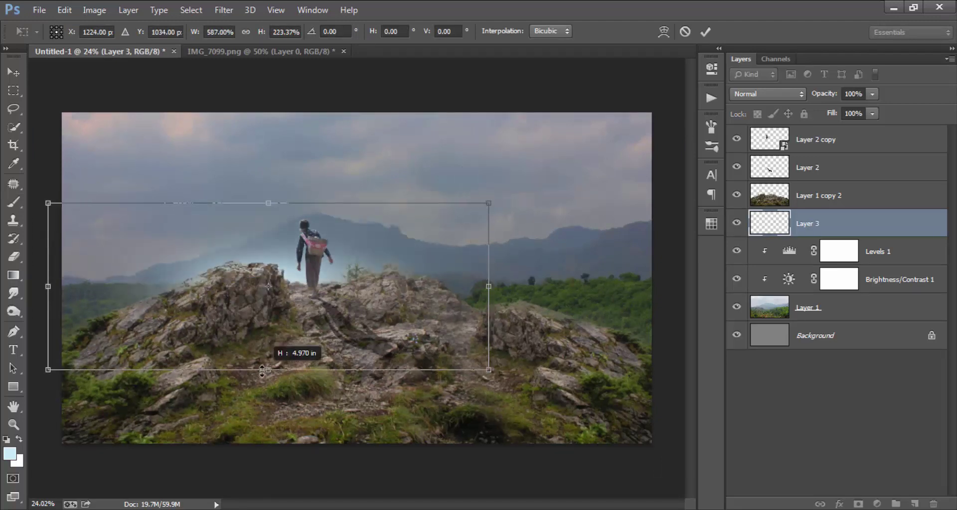
{"action": "left_click_drag", "start_coordinate": [260, 306], "coordinate": [167, 279]}
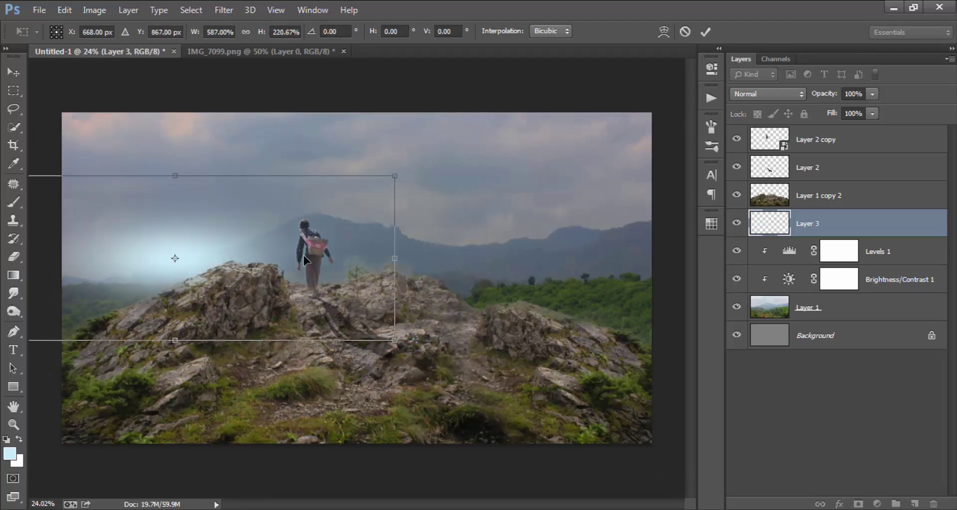
{"action": "mouse_move", "coordinate": [336, 269]}
{"action": "left_mouse_down"}
{"action": "mouse_move", "coordinate": [358, 224]}
{"action": "mouse_move", "coordinate": [357, 270]}
{"action": "mouse_move", "coordinate": [363, 261]}
{"action": "mouse_move", "coordinate": [340, 232]}
{"action": "mouse_move", "coordinate": [356, 234]}
{"action": "left_mouse_up"}
{"action": "left_click", "coordinate": [706, 30]}
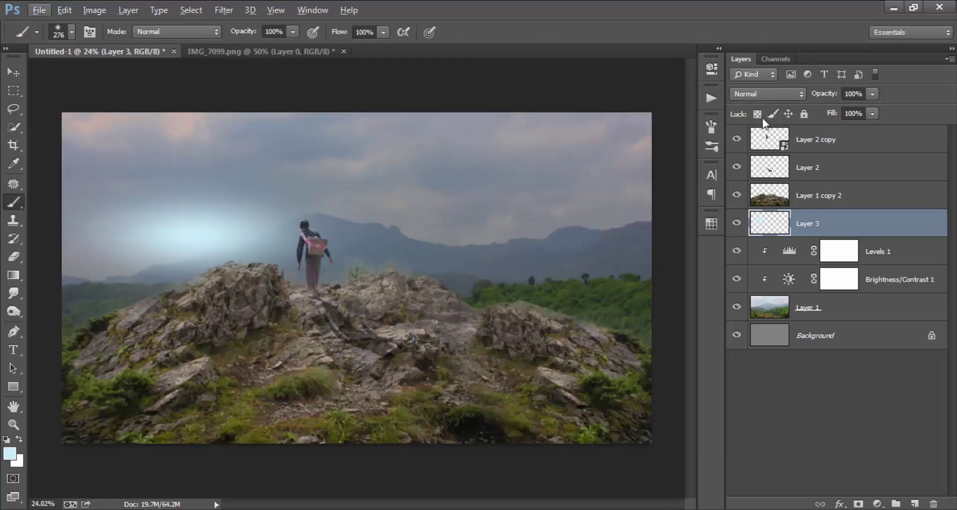
- Set the glow layer to Overlay and add a pale peach Color Overlay sampled from the sky
{"action": "left_click", "coordinate": [762, 94]}
{"action": "left_click", "coordinate": [743, 276]}
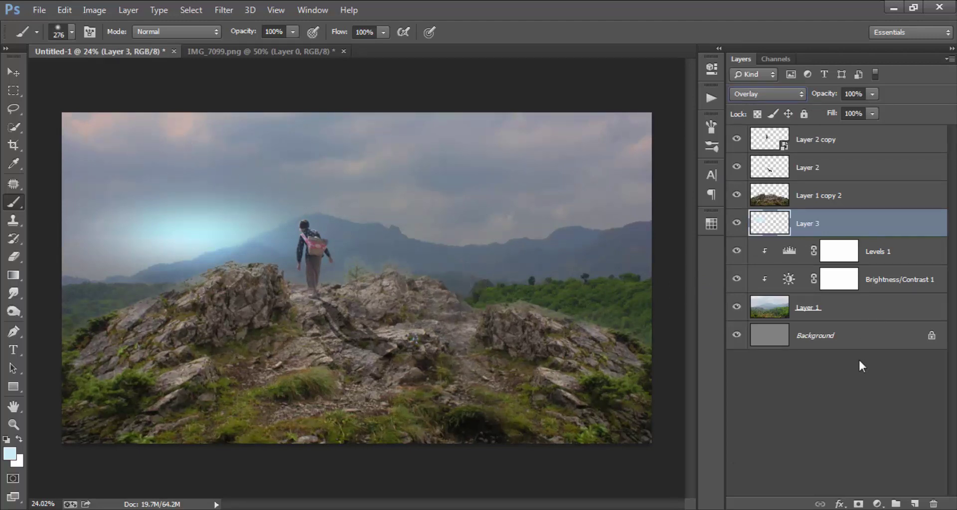
{"action": "left_click", "coordinate": [841, 505]}
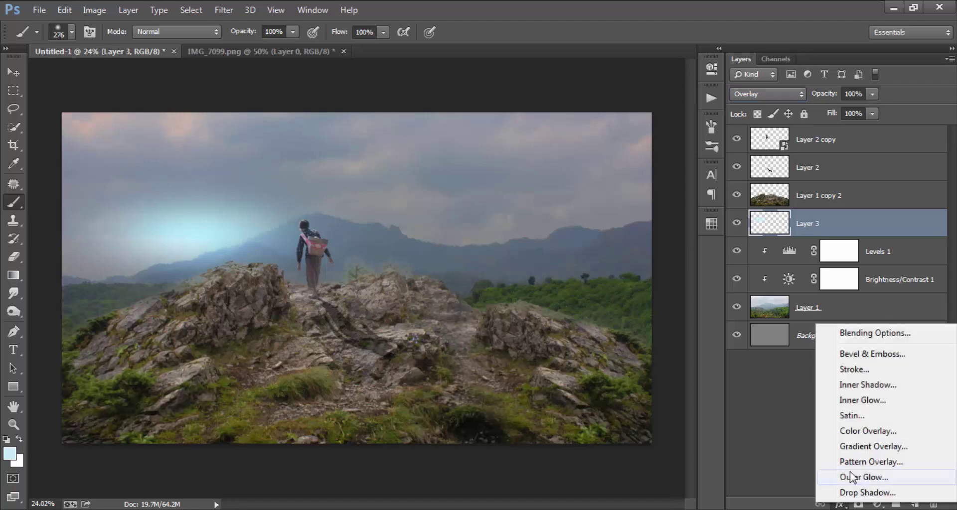
{"action": "left_click", "coordinate": [882, 429]}
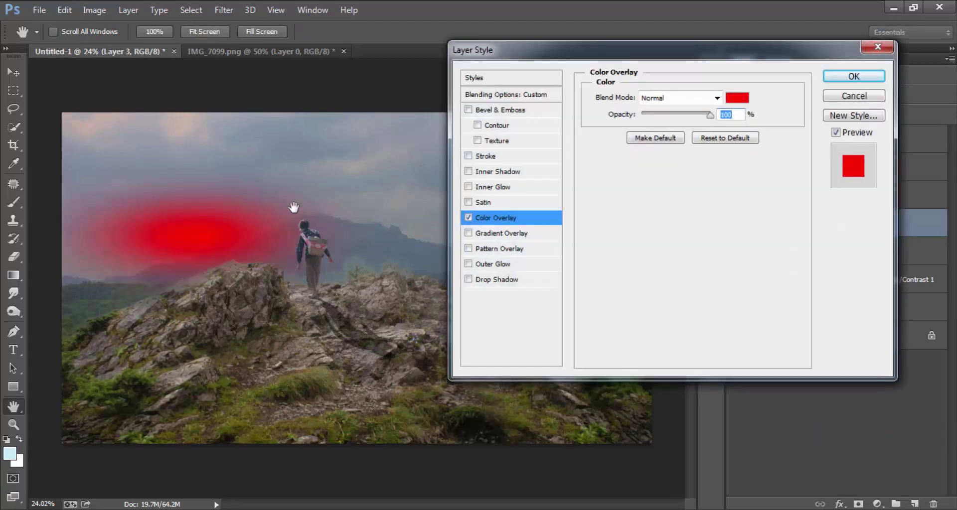
{"action": "left_click", "coordinate": [734, 100]}
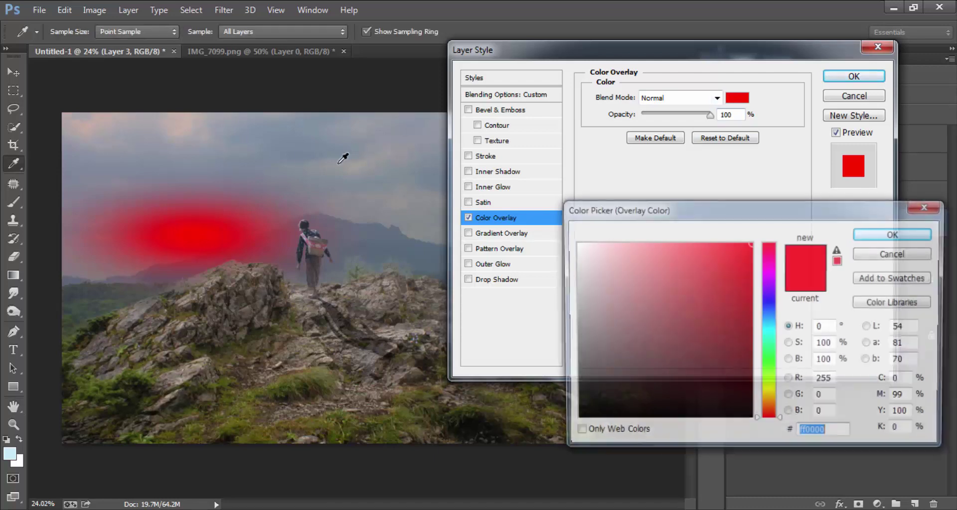
{"action": "left_click", "coordinate": [186, 126]}
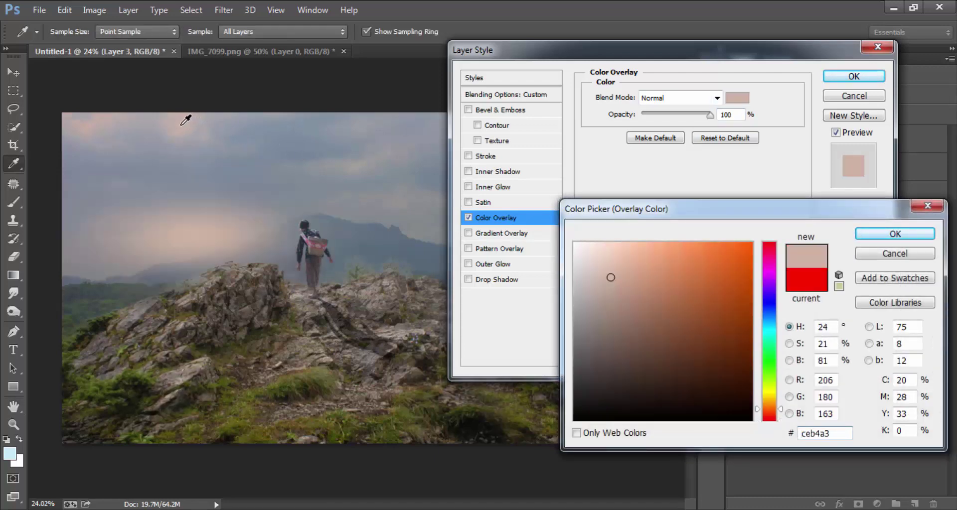
{"action": "left_click", "coordinate": [186, 125]}
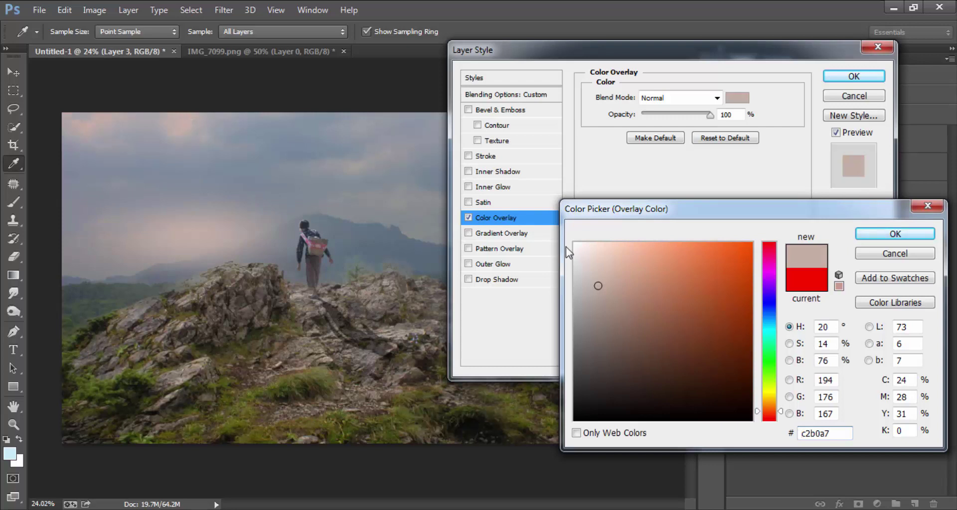
{"action": "left_click", "coordinate": [604, 259]}
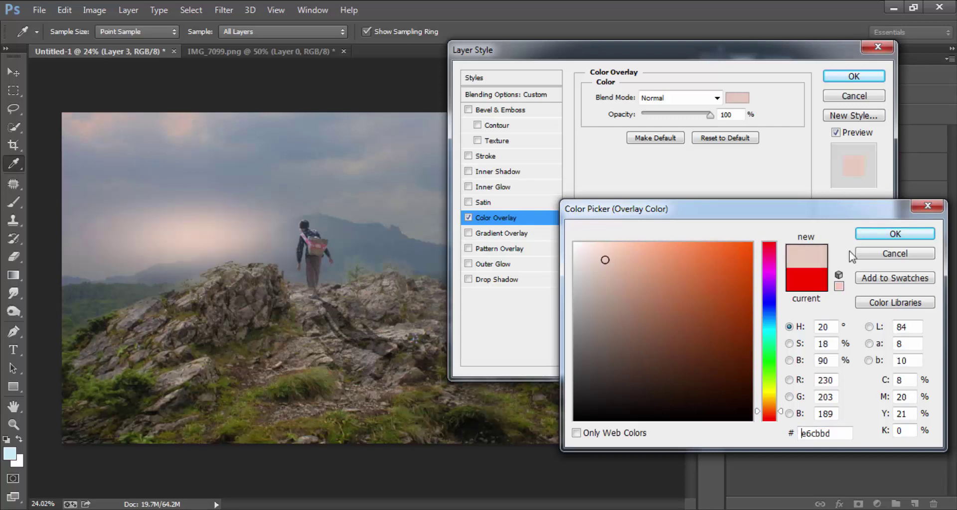
{"action": "left_click", "coordinate": [895, 234]}
{"action": "left_click", "coordinate": [854, 77]}
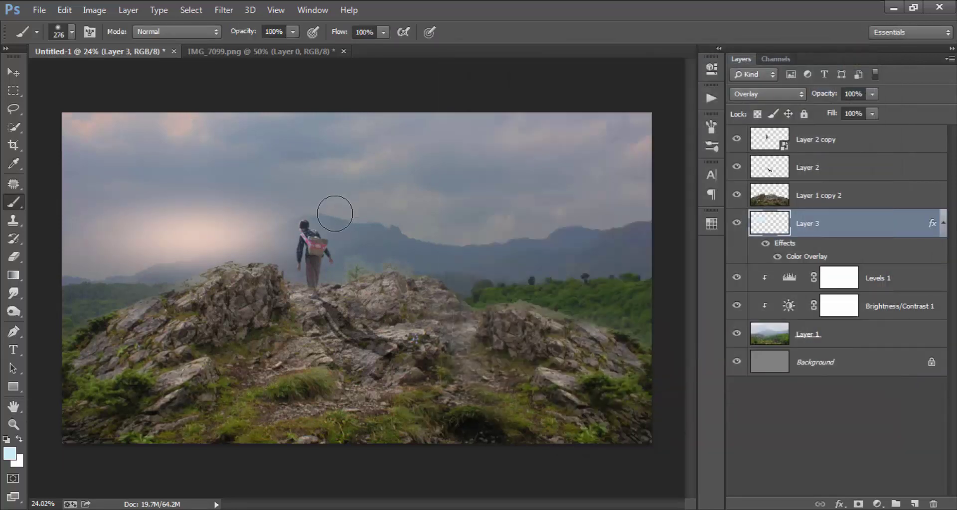
- Stretch the peach glow taller, shrink it slightly, and centre it in the left sky
{"action": "left_click", "coordinate": [14, 73]}
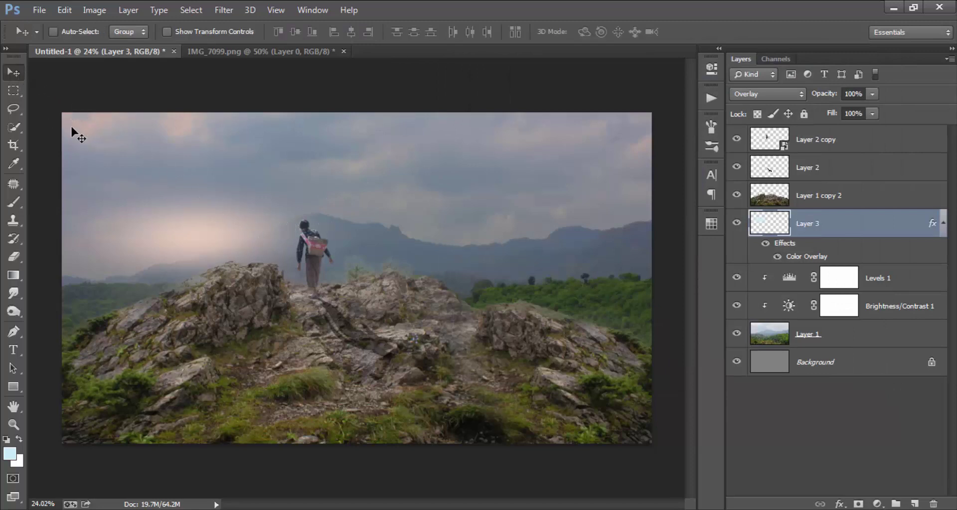
{"action": "key", "text": "ctrl+t"}
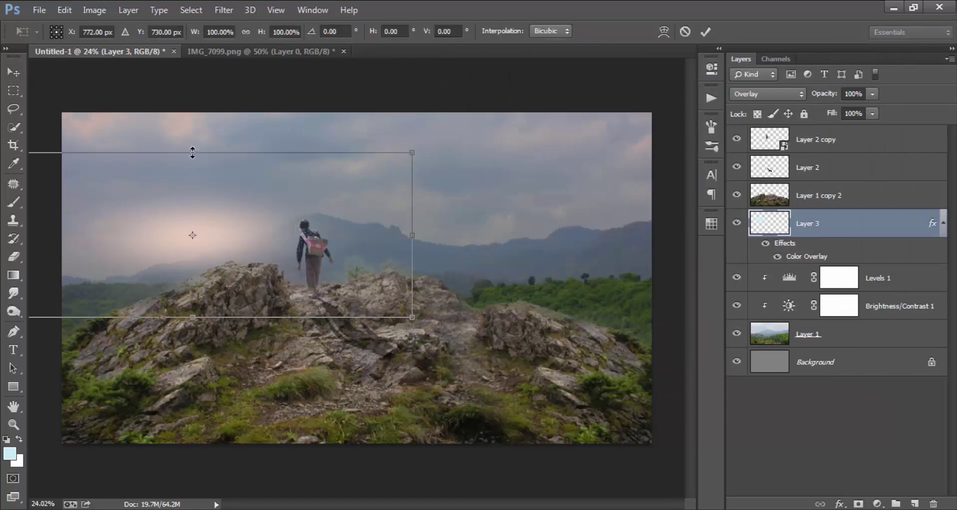
{"action": "left_click_drag", "start_coordinate": [193, 152], "coordinate": [192, 27]}
{"action": "left_click_drag", "start_coordinate": [230, 153], "coordinate": [227, 190]}
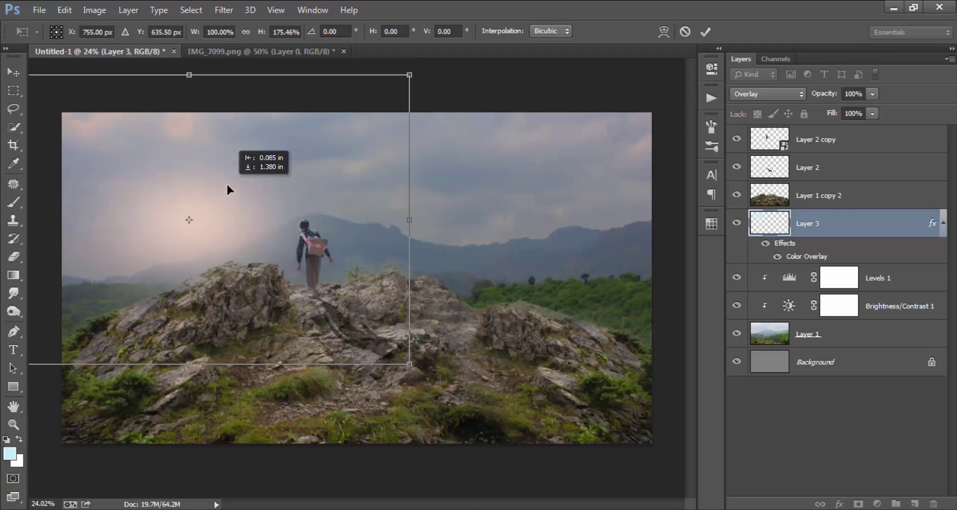
{"action": "mouse_move", "coordinate": [344, 234]}
{"action": "left_mouse_down"}
{"action": "mouse_move", "coordinate": [390, 246]}
{"action": "mouse_move", "coordinate": [351, 243]}
{"action": "left_mouse_up"}
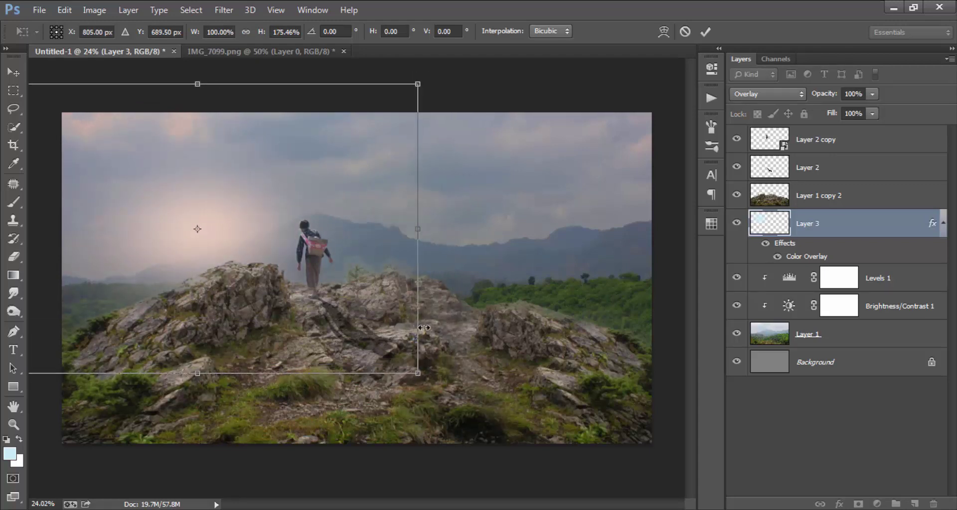
{"action": "mouse_move", "coordinate": [419, 373]}
{"action": "left_mouse_down"}
{"action": "mouse_move", "coordinate": [384, 357]}
{"action": "mouse_move", "coordinate": [379, 326]}
{"action": "mouse_move", "coordinate": [380, 342]}
{"action": "mouse_move", "coordinate": [403, 341]}
{"action": "left_mouse_up"}
{"action": "left_click_drag", "start_coordinate": [387, 261], "coordinate": [380, 266]}
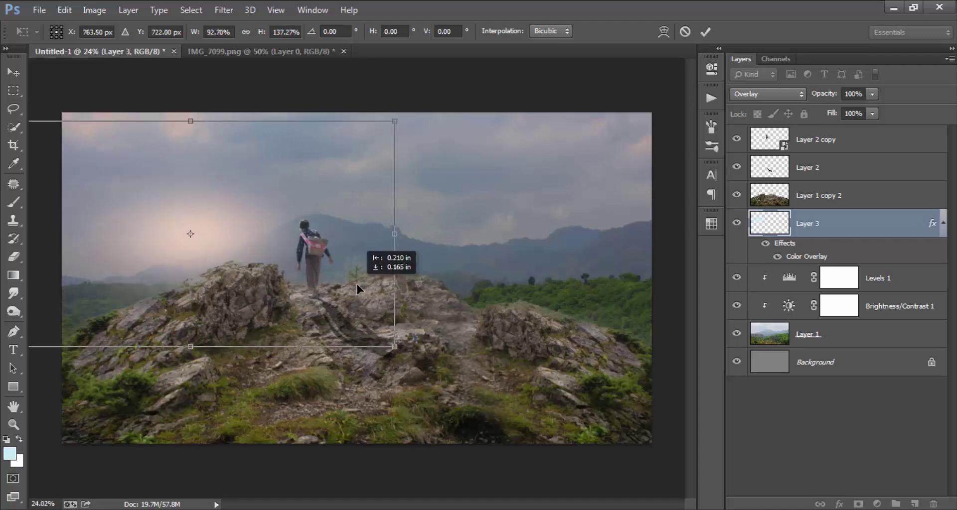
- Commit the glow transform, check the hiker's visibility, and select the Layer 2 copy hiker layer
{"action": "left_click", "coordinate": [706, 32]}
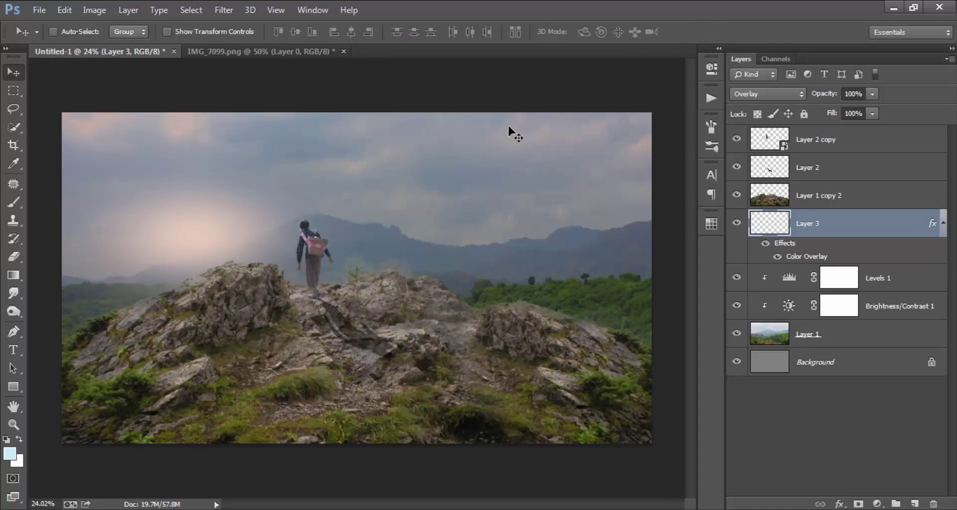
{"action": "scroll", "coordinate": [439, 165], "scroll_direction": "down", "scroll_amount": 2}
{"action": "scroll", "coordinate": [398, 200], "scroll_direction": "up", "scroll_amount": 2}
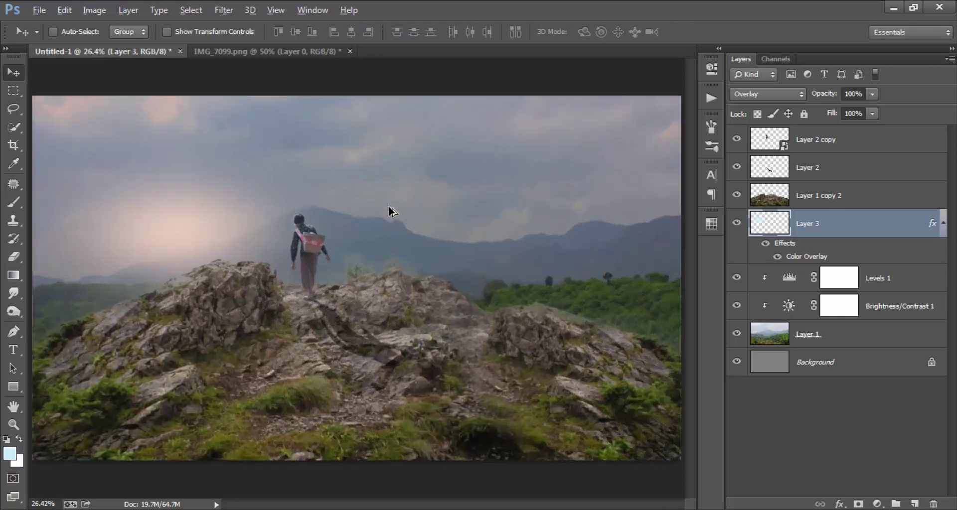
{"action": "key", "text": "alt"}
{"action": "scroll", "coordinate": [392, 253], "scroll_direction": "up", "scroll_amount": 1}
{"action": "scroll", "coordinate": [393, 254], "scroll_direction": "down", "scroll_amount": 1}
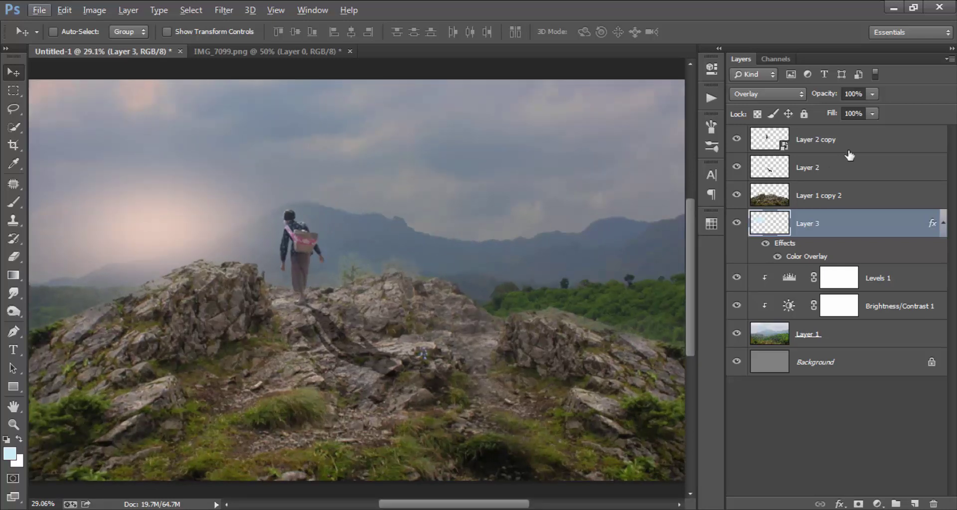
{"action": "left_click", "coordinate": [736, 139]}
{"action": "left_click", "coordinate": [860, 142]}
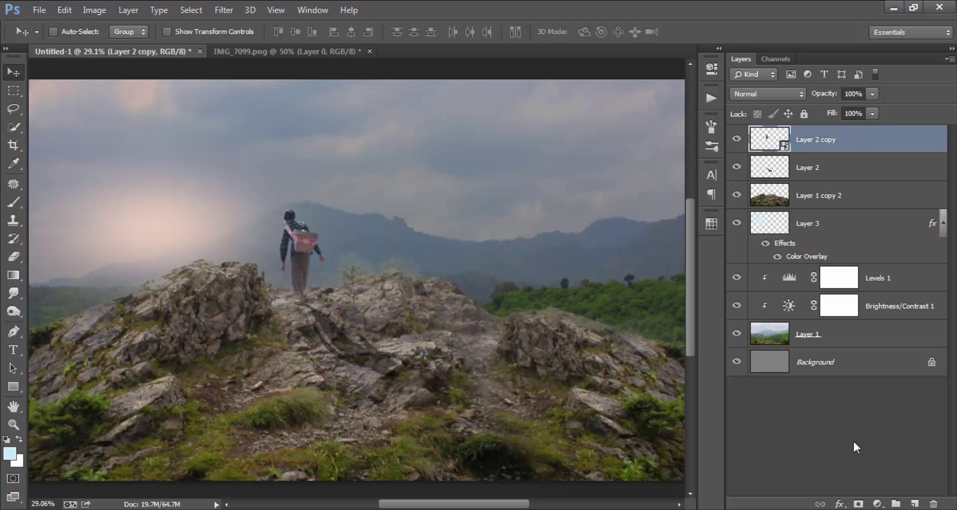
- Add a Brightness/Contrast adjustment on the hiker with Brightness about -82
{"action": "left_click", "coordinate": [876, 504]}
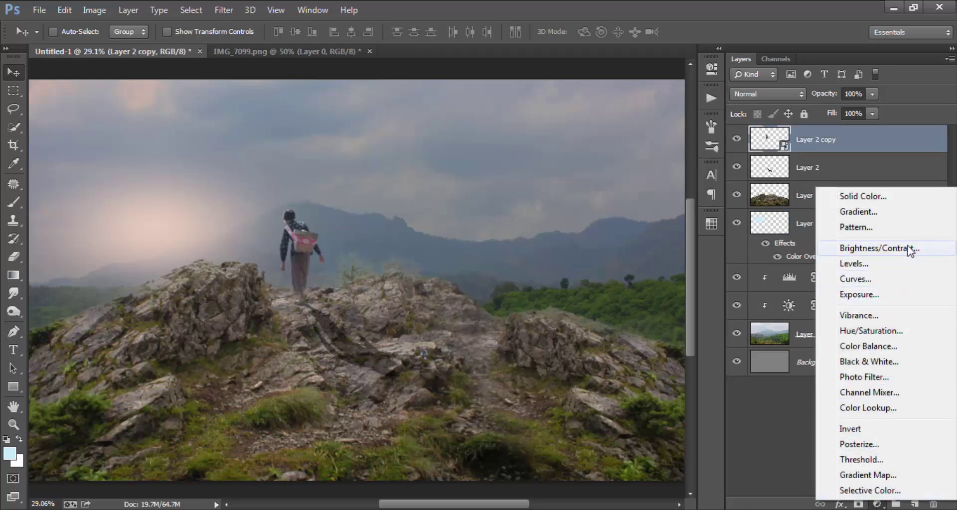
{"action": "left_click", "coordinate": [842, 247]}
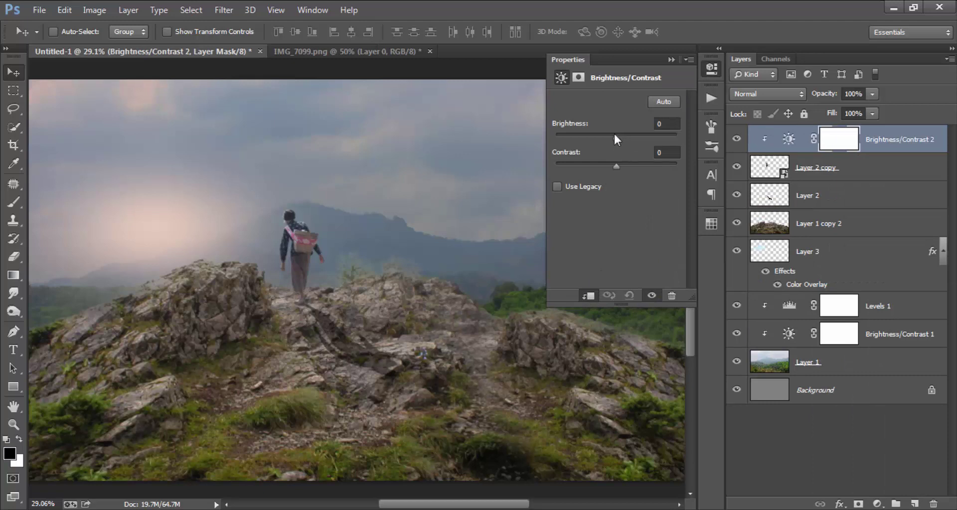
{"action": "mouse_move", "coordinate": [614, 133]}
{"action": "left_mouse_down"}
{"action": "mouse_move", "coordinate": [563, 134]}
{"action": "mouse_move", "coordinate": [582, 136]}
{"action": "left_mouse_up"}
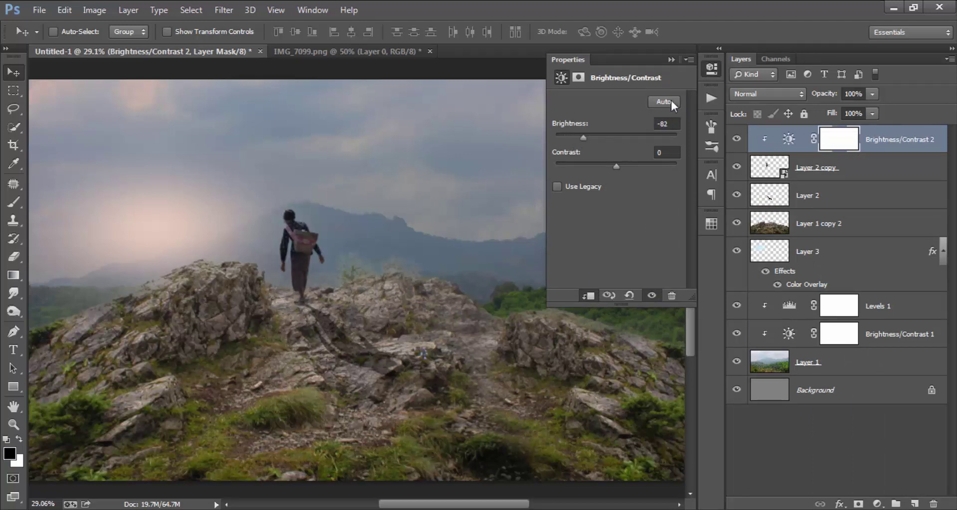
{"action": "left_click", "coordinate": [712, 67]}
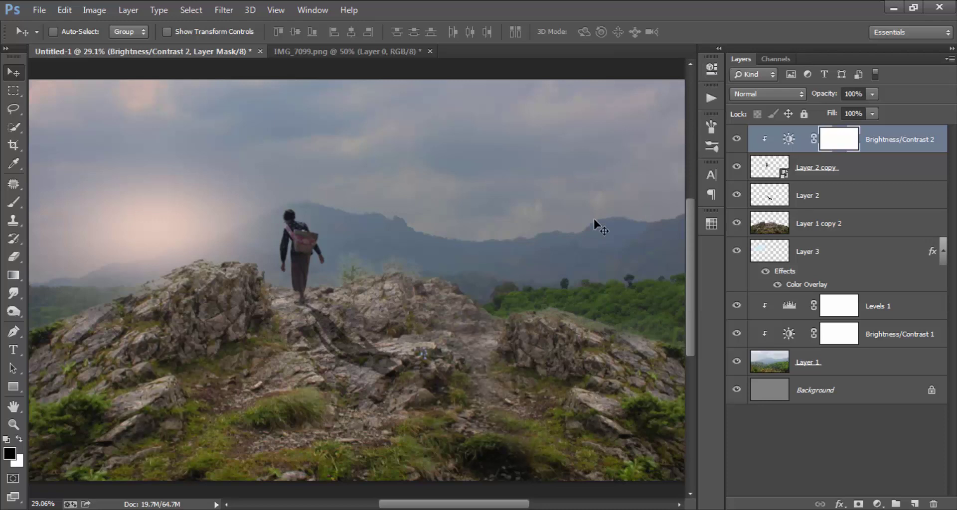
- Set up a brush with about 38% hardness and a 41 px size
{"action": "key", "text": "b"}
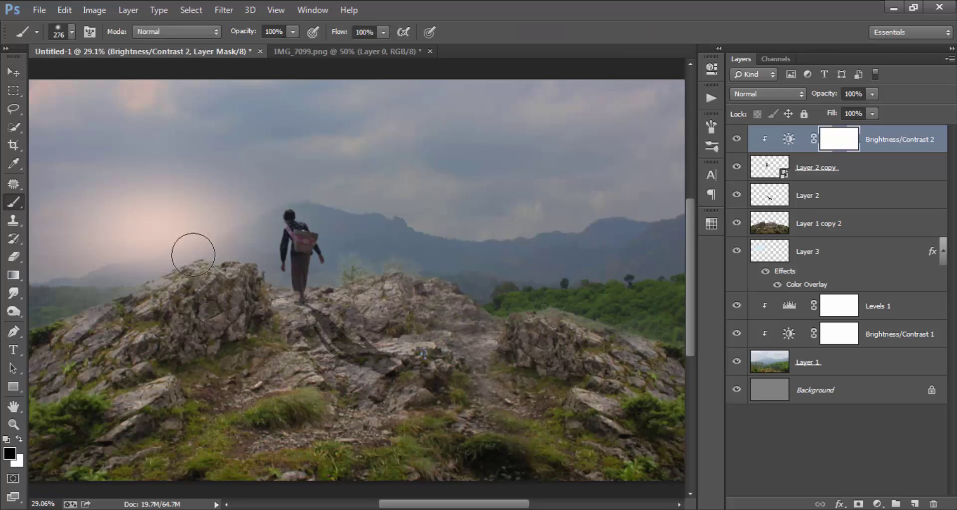
{"action": "right_click", "coordinate": [294, 168]}
{"action": "left_click_drag", "start_coordinate": [375, 236], "coordinate": [393, 236]}
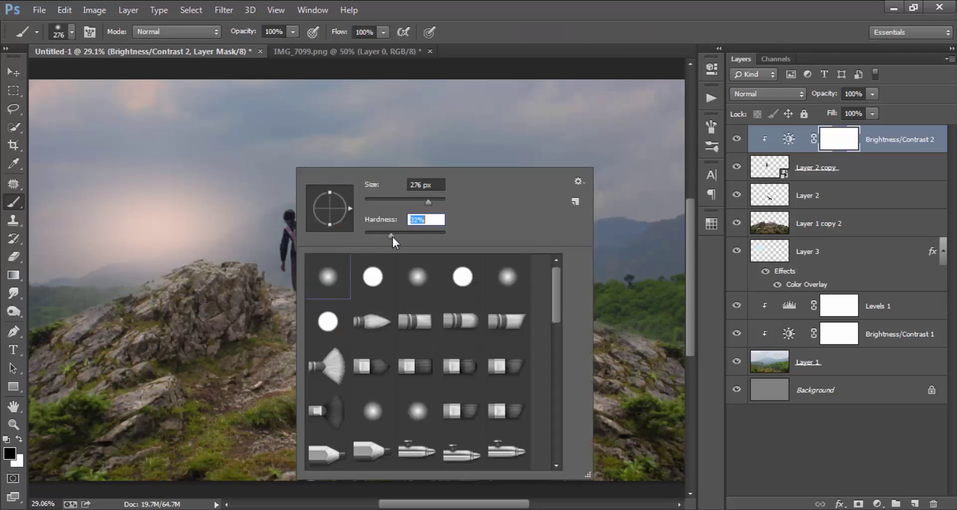
{"action": "key", "text": "Return"}
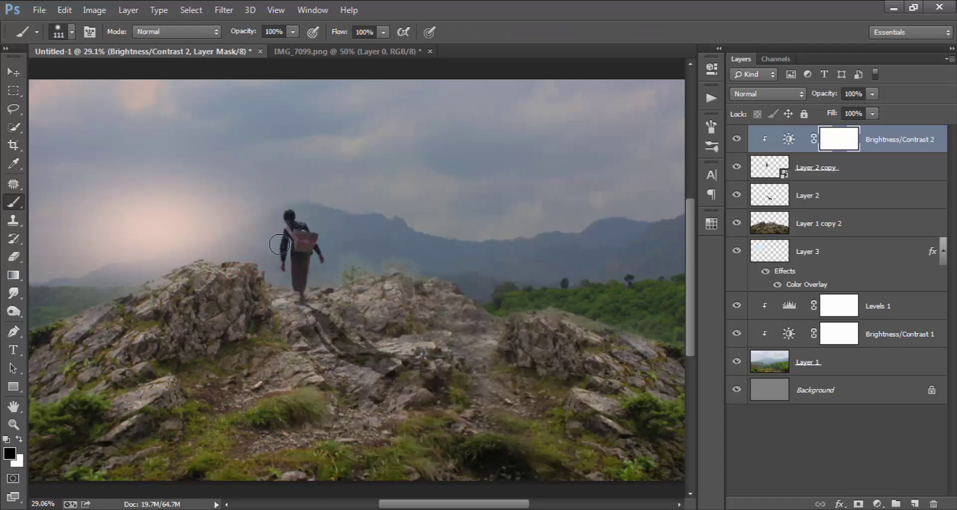
{"action": "scroll", "coordinate": [285, 245], "scroll_direction": "up", "scroll_amount": 1}
{"action": "scroll", "coordinate": [286, 237], "scroll_direction": "up", "scroll_amount": 1}
{"action": "scroll", "coordinate": [288, 227], "scroll_direction": "up", "scroll_amount": 1}
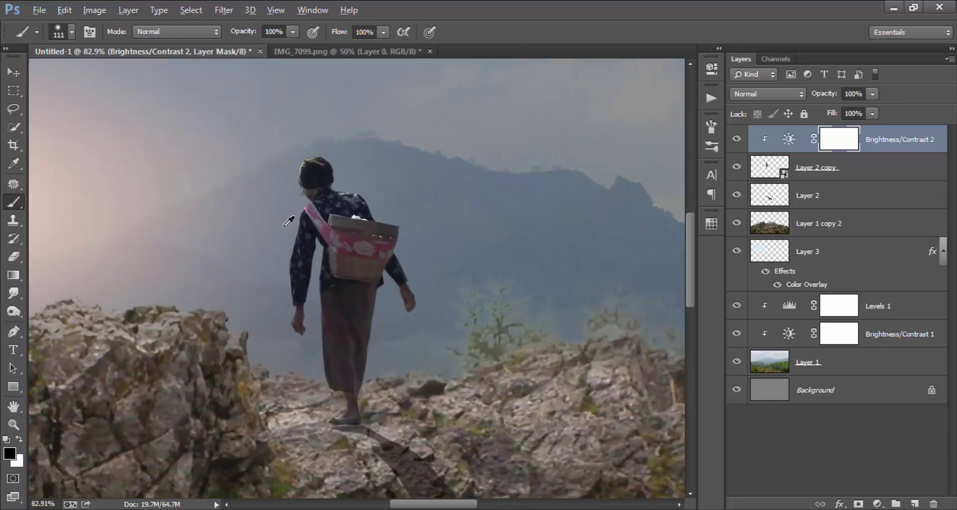
{"action": "scroll", "coordinate": [289, 221], "scroll_direction": "up", "scroll_amount": 1}
{"action": "right_click", "coordinate": [260, 167]}
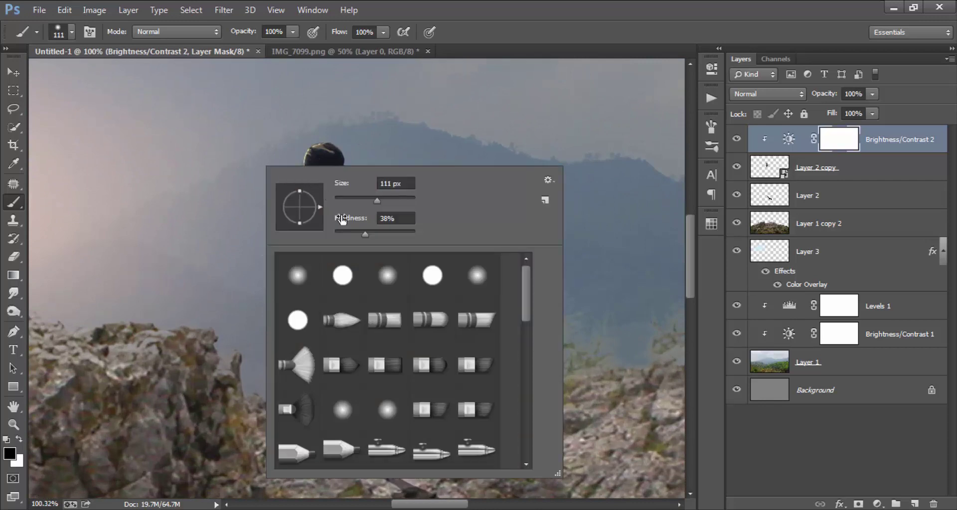
{"action": "type", "text": "41"}
{"action": "key", "text": "Return"}
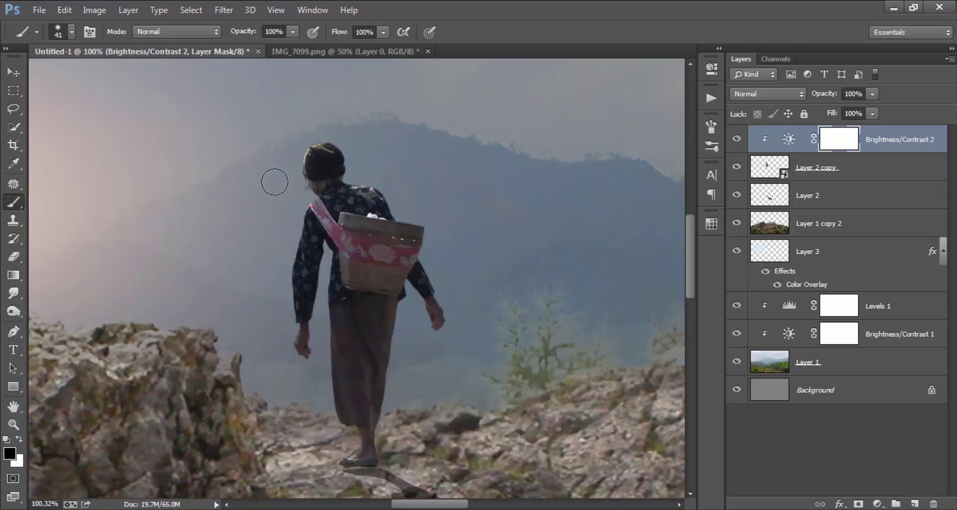
- Paint black on the Brightness/Contrast 2 mask along the hiker's left edge
{"action": "mouse_move", "coordinate": [298, 156]}
{"action": "left_mouse_down"}
{"action": "mouse_move", "coordinate": [282, 250]}
{"action": "mouse_move", "coordinate": [286, 380]}
{"action": "mouse_move", "coordinate": [327, 337]}
{"action": "left_mouse_up"}
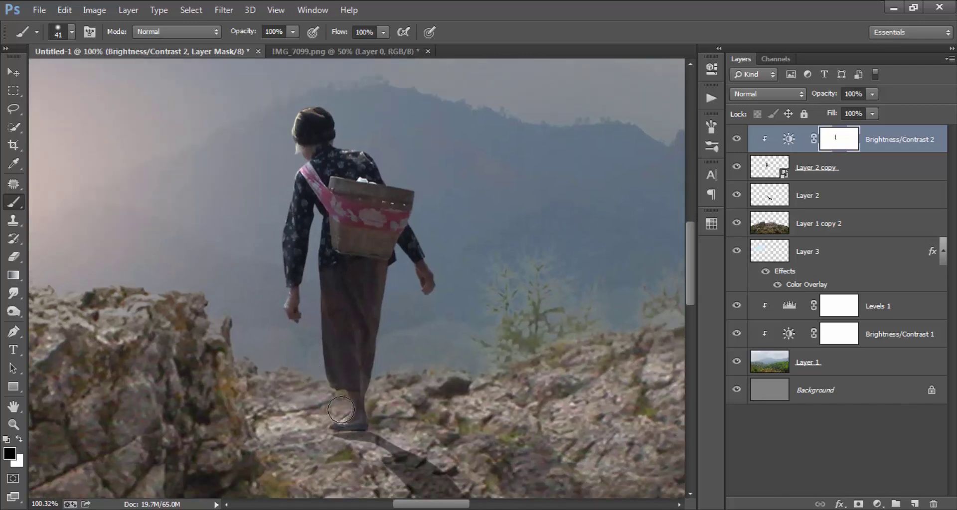
{"action": "left_click_drag", "start_coordinate": [317, 383], "coordinate": [317, 384]}
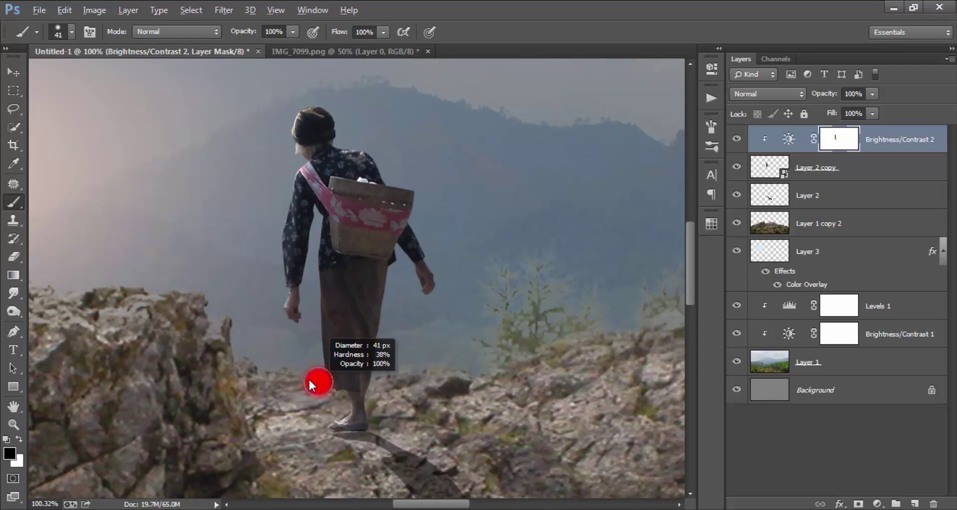
{"action": "scroll", "coordinate": [316, 384], "scroll_direction": "up", "scroll_amount": 2}
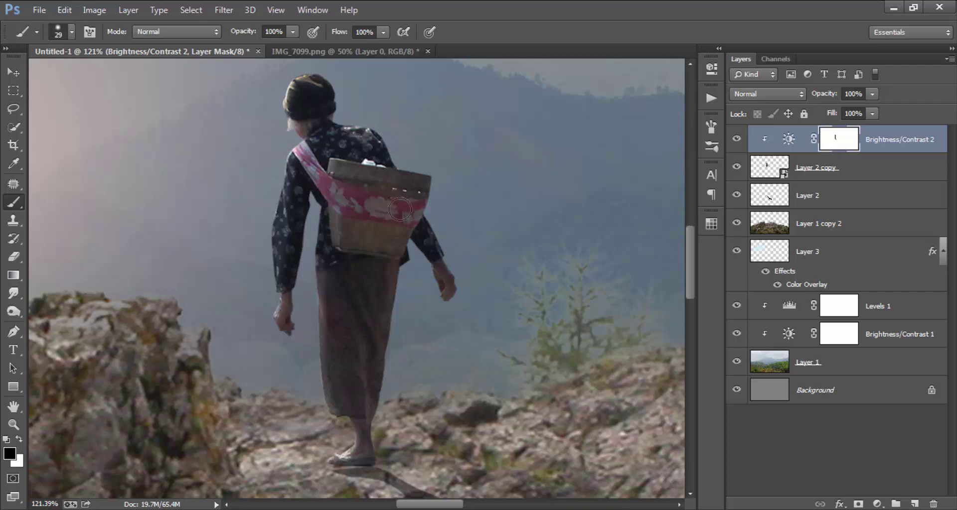
{"action": "scroll", "coordinate": [400, 210], "scroll_direction": "up", "scroll_amount": 3}
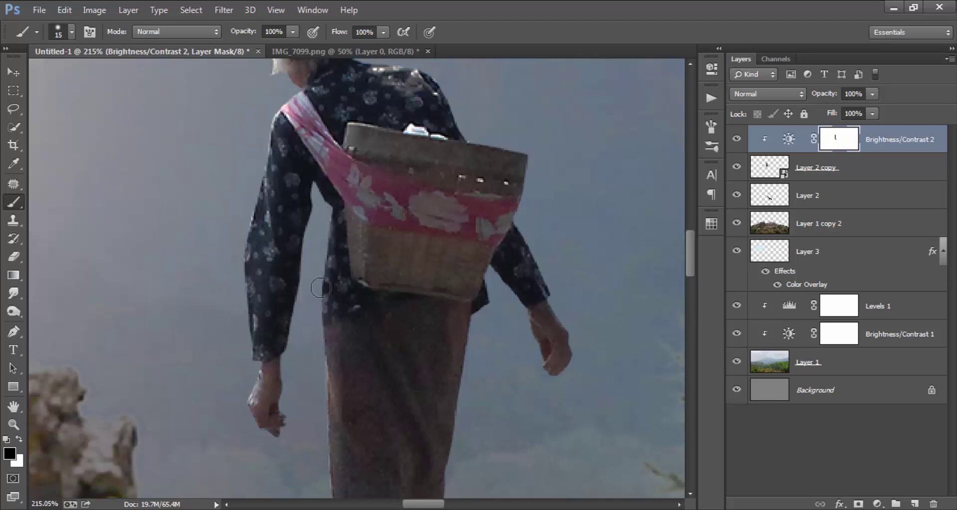
{"action": "scroll", "coordinate": [308, 421], "scroll_direction": "down", "scroll_amount": 2}
{"action": "scroll", "coordinate": [308, 421], "scroll_direction": "down", "scroll_amount": 1}
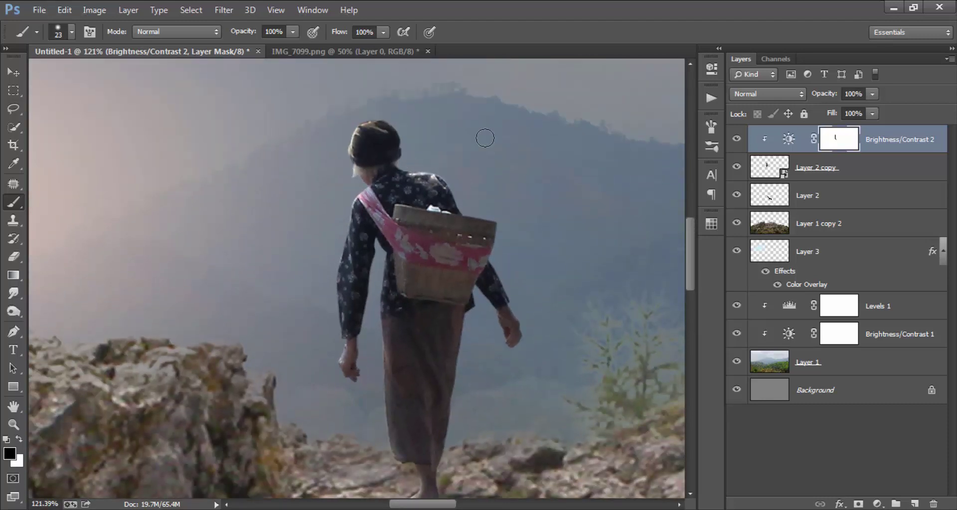
{"action": "scroll", "coordinate": [267, 193], "scroll_direction": "down", "scroll_amount": 2}
{"action": "scroll", "coordinate": [448, 193], "scroll_direction": "down", "scroll_amount": 1}
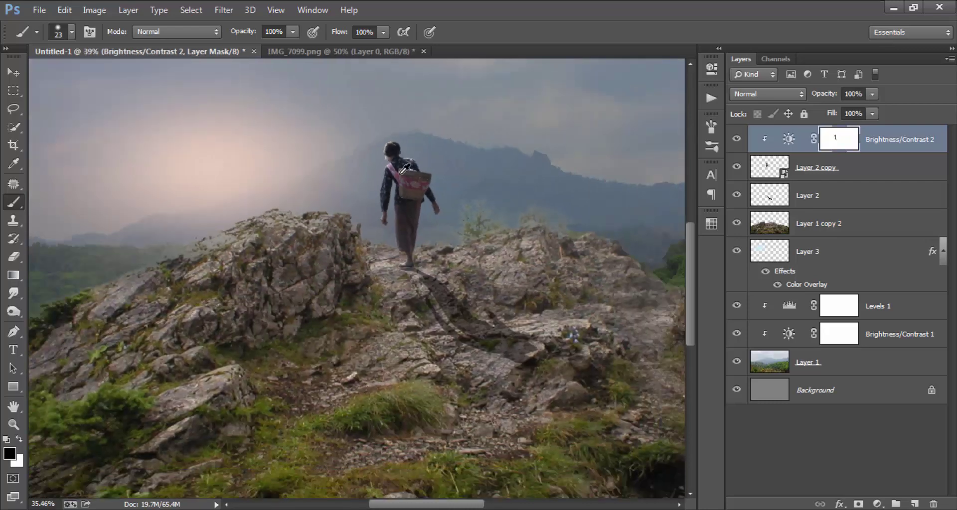
{"action": "scroll", "coordinate": [448, 227], "scroll_direction": "up", "scroll_amount": 1}
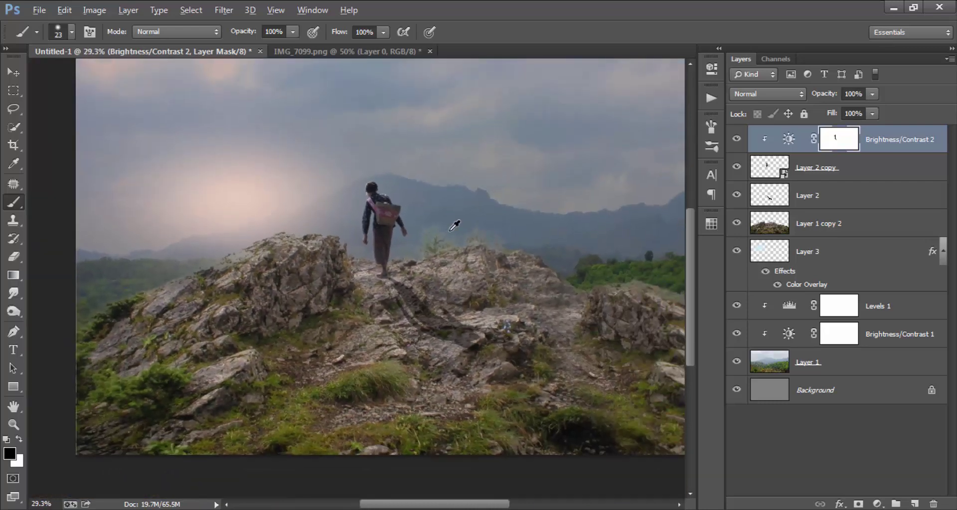
{"action": "scroll", "coordinate": [461, 233], "scroll_direction": "up", "scroll_amount": 1}
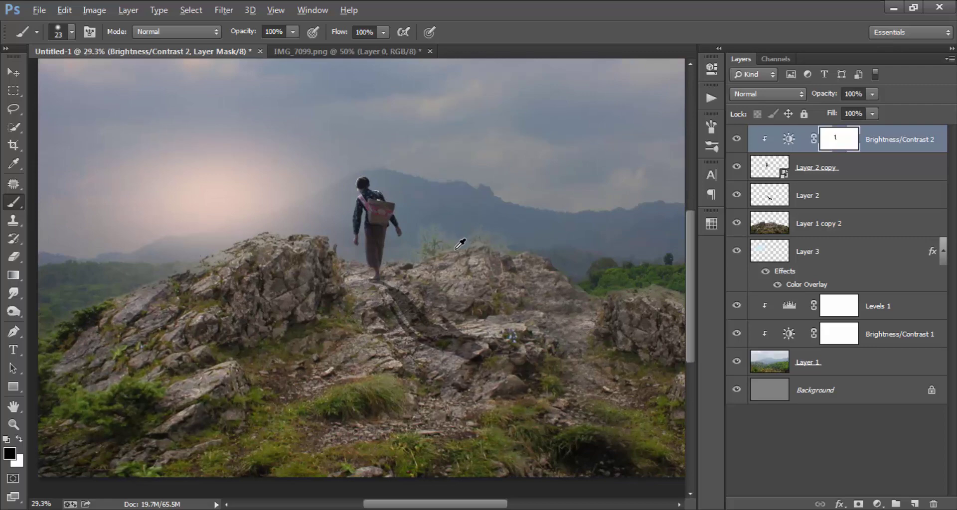
{"action": "scroll", "coordinate": [460, 243], "scroll_direction": "down", "scroll_amount": 1}
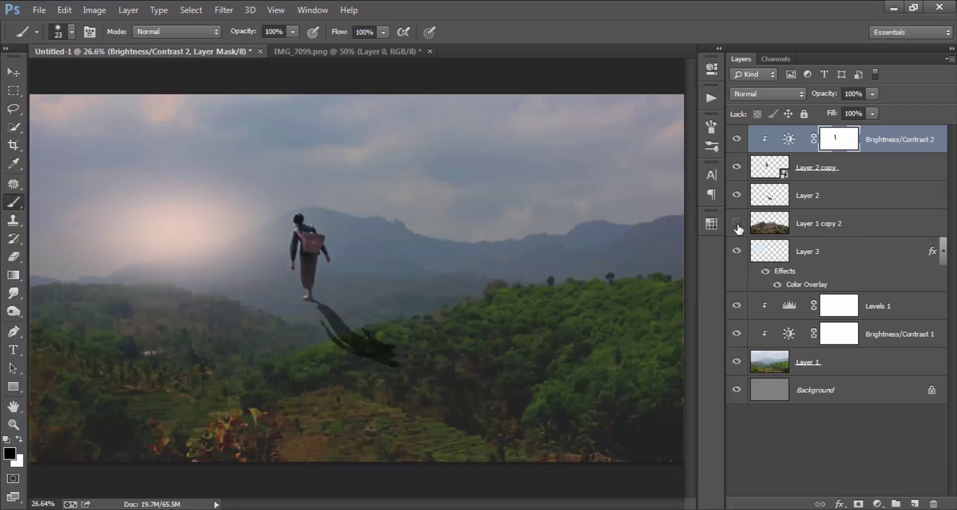
- Show Layer 1 copy 2 and darken it with a clipped Brightness/Contrast layer at Brightness -105
{"action": "left_click", "coordinate": [737, 225]}
{"action": "left_click", "coordinate": [866, 227]}
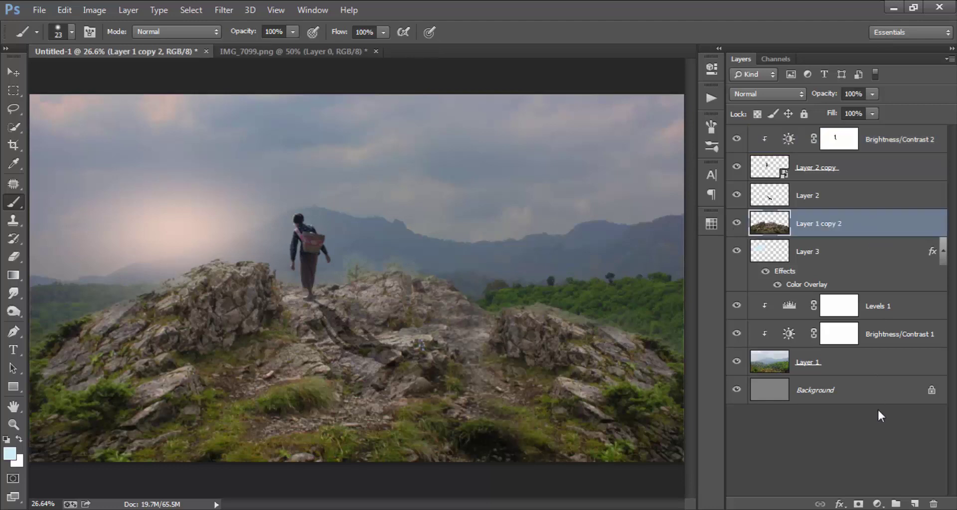
{"action": "left_click", "coordinate": [877, 504]}
{"action": "left_click", "coordinate": [879, 250]}
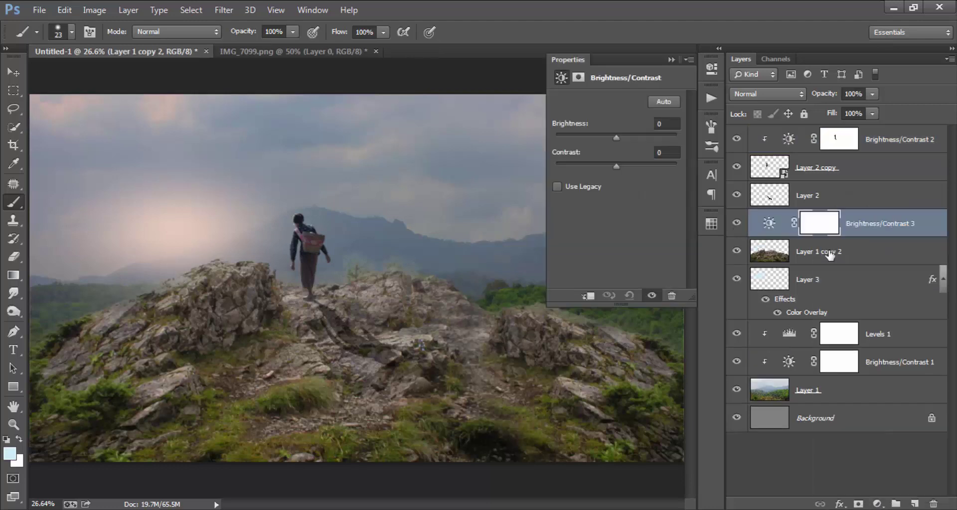
{"action": "left_click", "coordinate": [588, 297]}
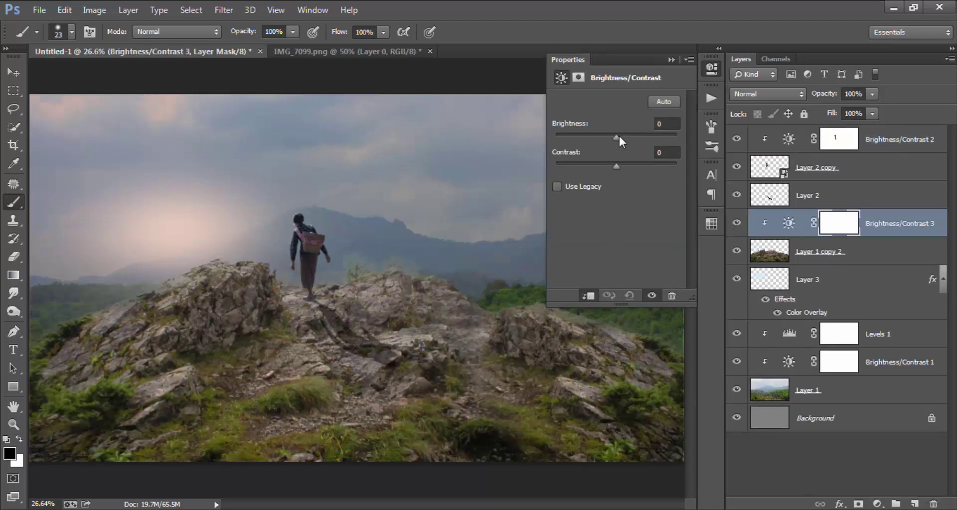
{"action": "left_click_drag", "start_coordinate": [608, 137], "coordinate": [573, 145]}
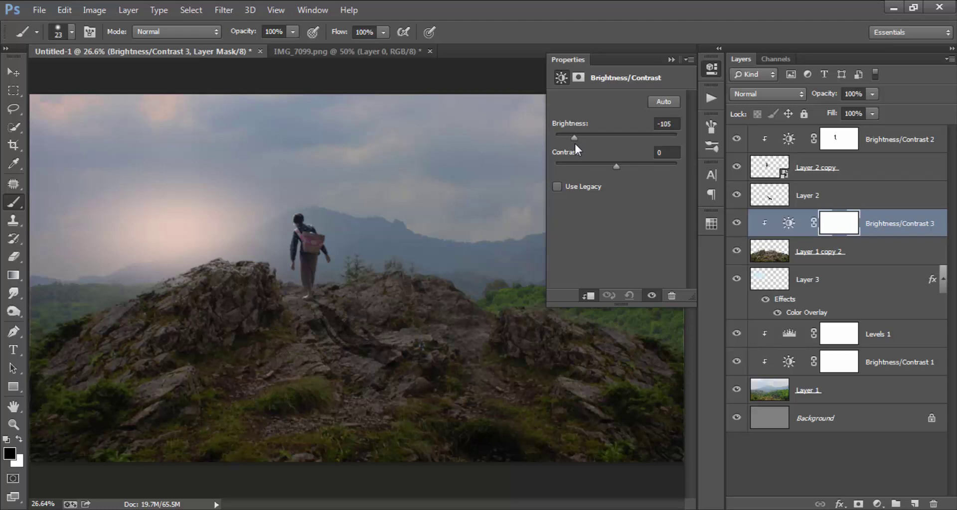
{"action": "left_click", "coordinate": [713, 70]}
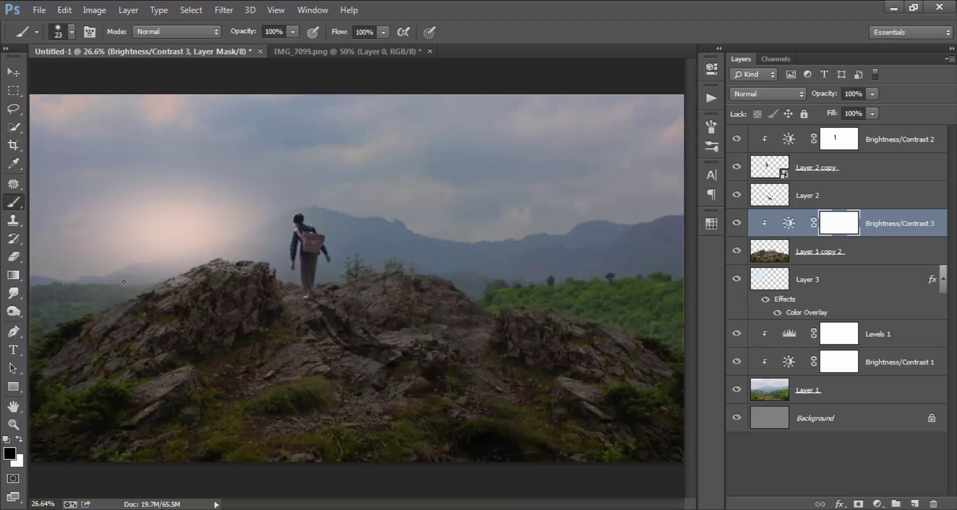
- With a 128 px brush, mask off the darkening along the ridge top on both sides of the hiker
{"action": "right_click", "coordinate": [199, 249]}
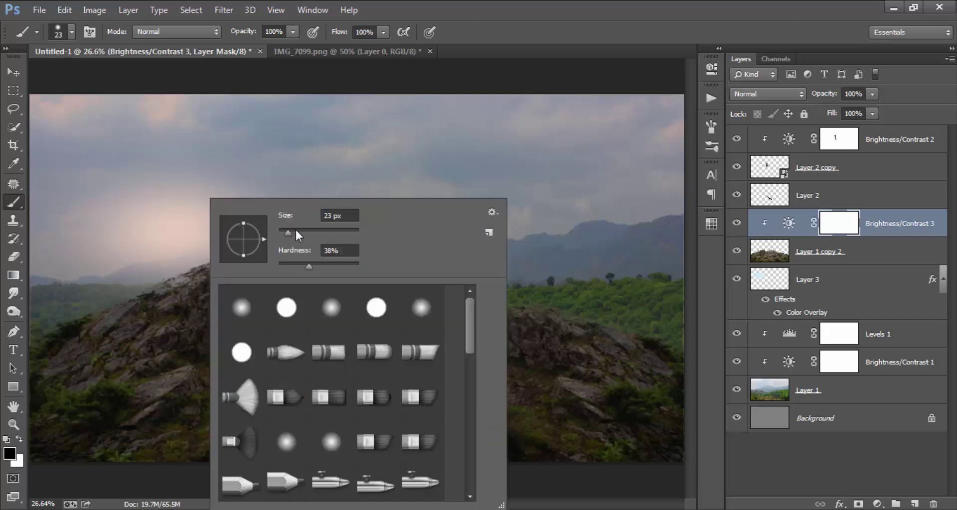
{"action": "key", "text": "Return"}
{"action": "right_click", "coordinate": [144, 283]}
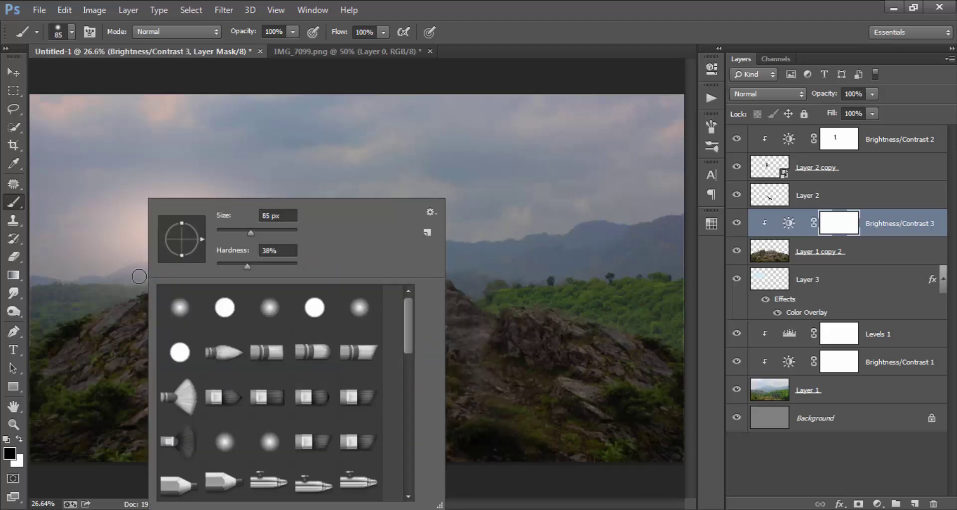
{"action": "left_click_drag", "start_coordinate": [253, 233], "coordinate": [258, 233]}
{"action": "key", "text": "Return"}
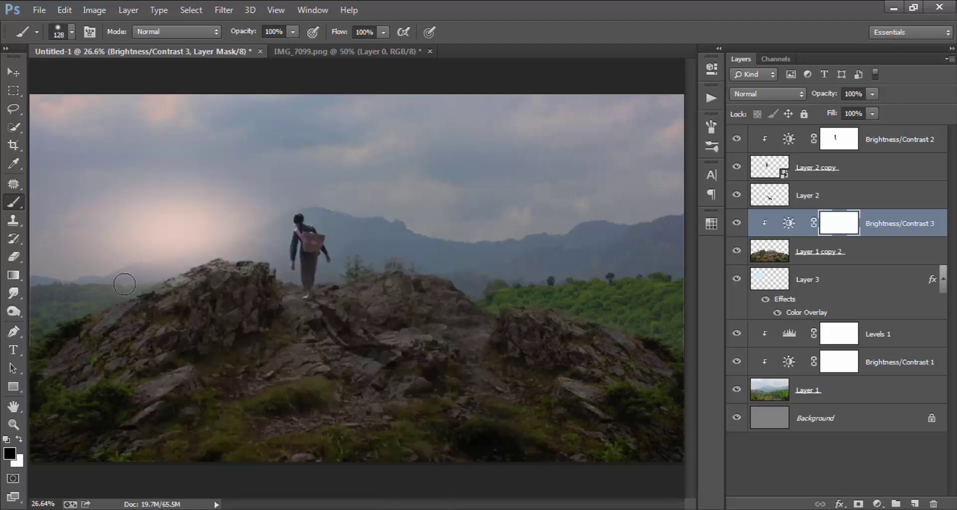
{"action": "left_click_drag", "start_coordinate": [162, 269], "coordinate": [274, 237]}
{"action": "scroll", "coordinate": [258, 244], "scroll_direction": "up", "scroll_amount": 1}
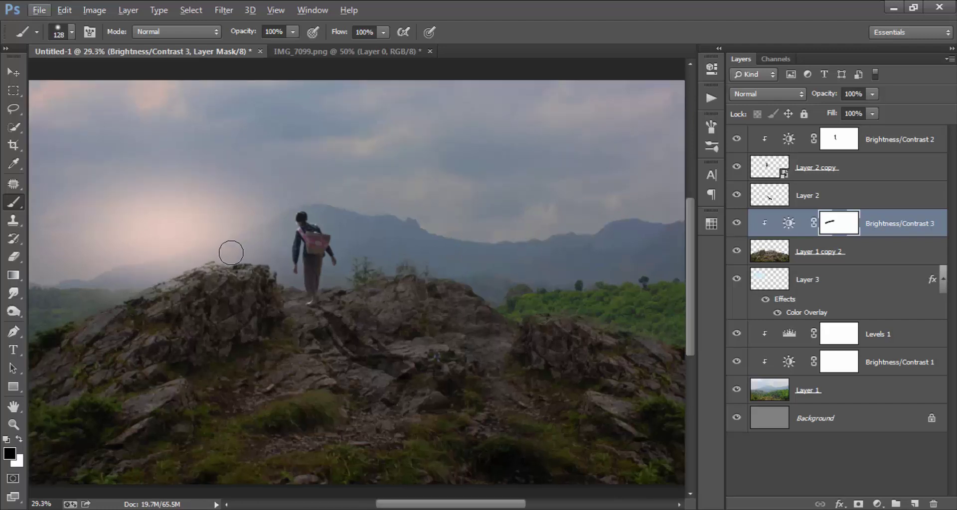
{"action": "scroll", "coordinate": [224, 235], "scroll_direction": "down", "scroll_amount": 2}
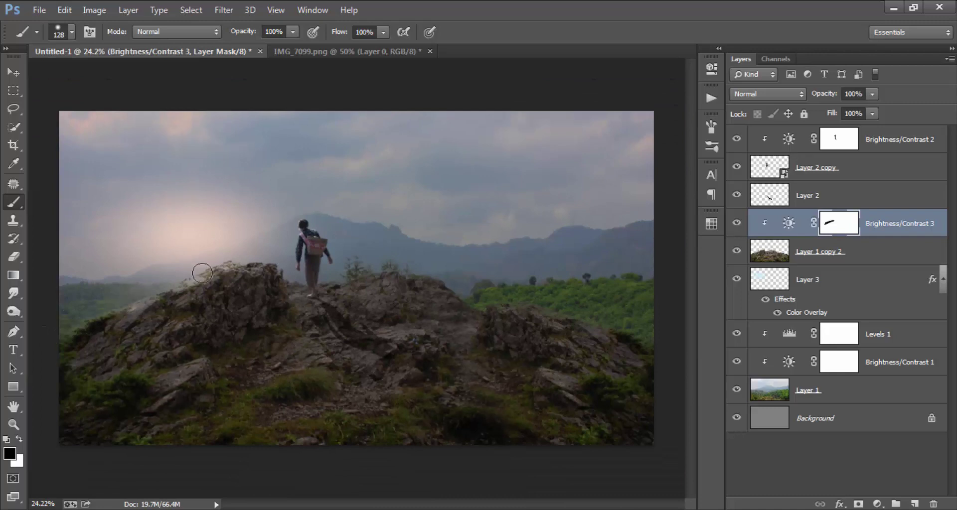
{"action": "left_click_drag", "start_coordinate": [160, 287], "coordinate": [269, 262]}
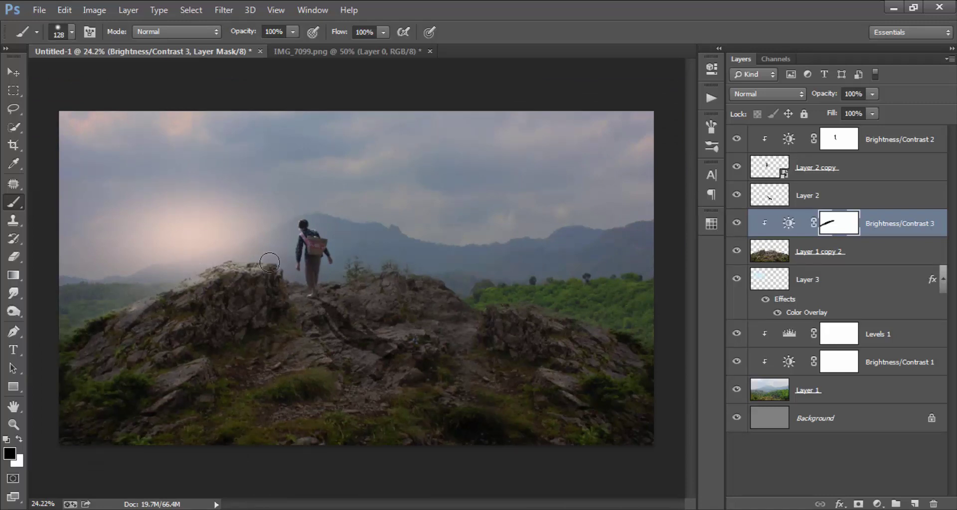
{"action": "scroll", "coordinate": [328, 259], "scroll_direction": "up", "scroll_amount": 1}
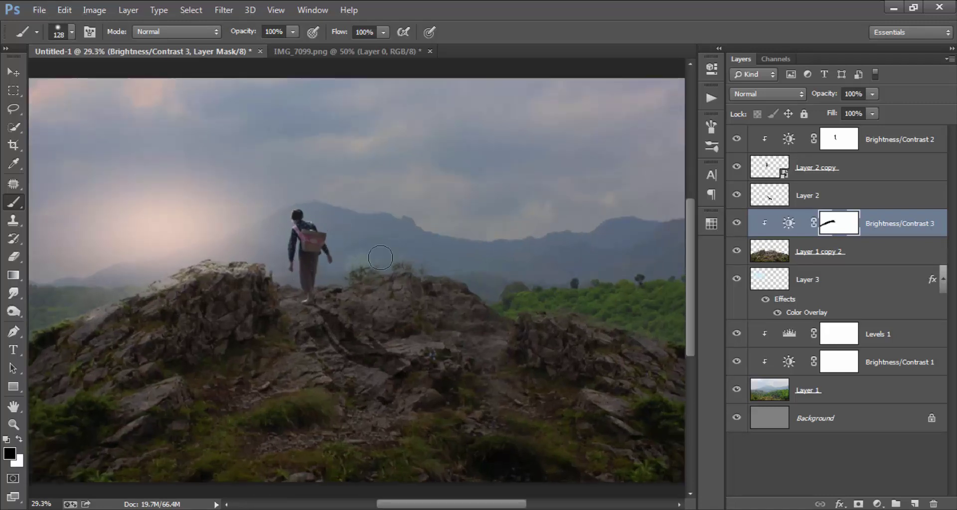
{"action": "left_click_drag", "start_coordinate": [329, 259], "coordinate": [426, 261]}
{"action": "left_click_drag", "start_coordinate": [263, 247], "coordinate": [442, 271]}
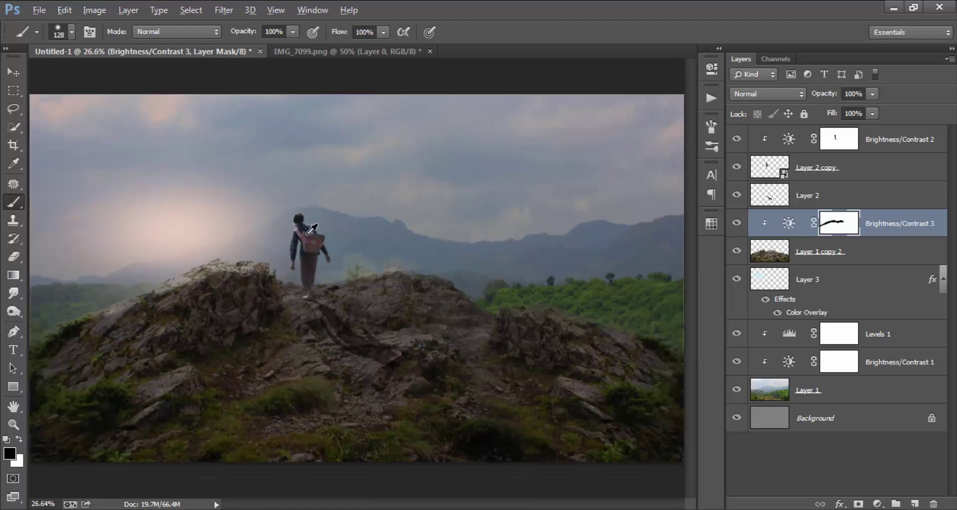
- With a 244 px brush, lighten the rocks from the hiker's feet toward the right ridge
{"action": "right_click", "coordinate": [363, 222]}
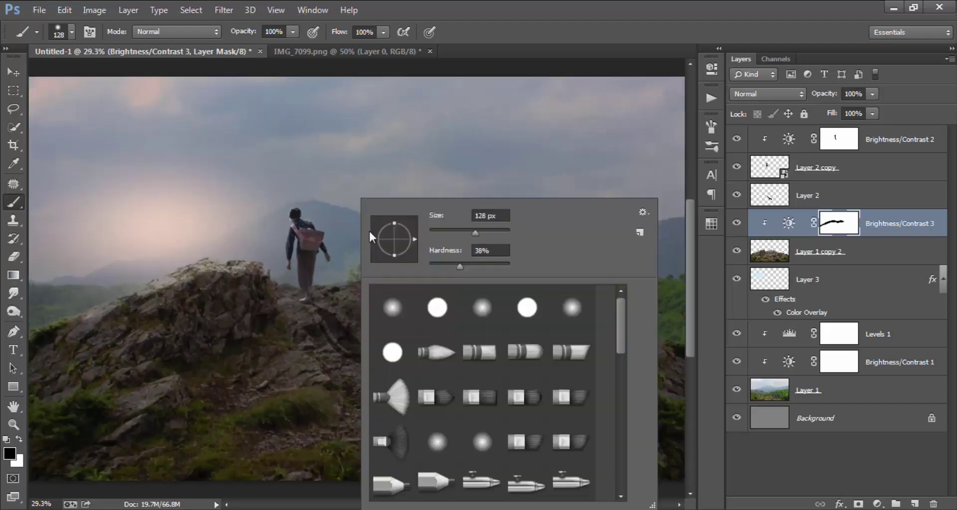
{"action": "left_click_drag", "start_coordinate": [234, 289], "coordinate": [256, 246]}
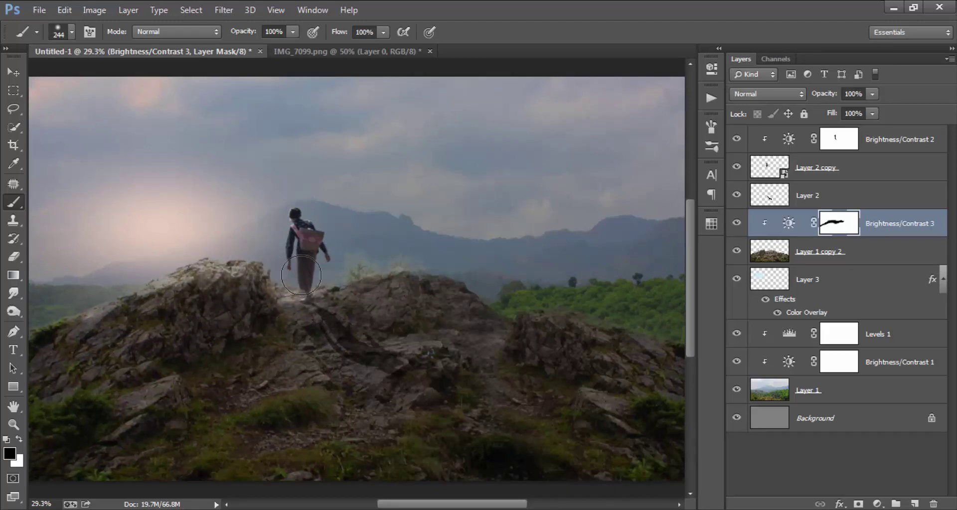
{"action": "mouse_move", "coordinate": [305, 282]}
{"action": "left_mouse_down"}
{"action": "mouse_move", "coordinate": [448, 255]}
{"action": "mouse_move", "coordinate": [443, 291]}
{"action": "left_mouse_up"}
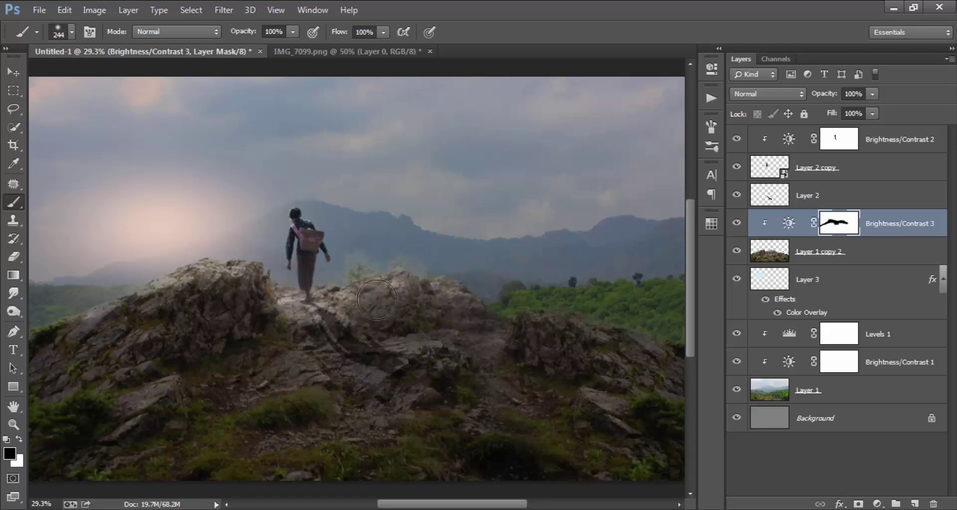
{"action": "left_click_drag", "start_coordinate": [341, 290], "coordinate": [611, 299]}
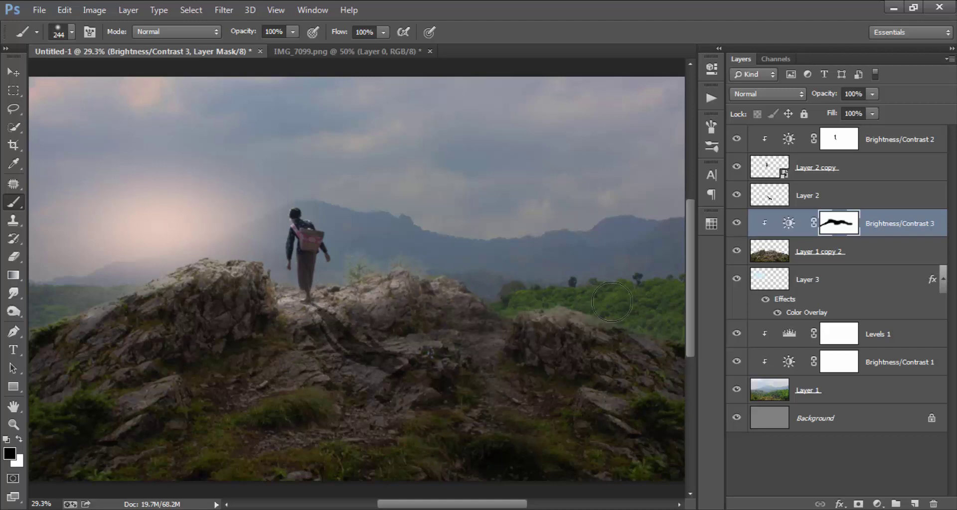
{"action": "scroll", "coordinate": [593, 279], "scroll_direction": "down", "scroll_amount": 2}
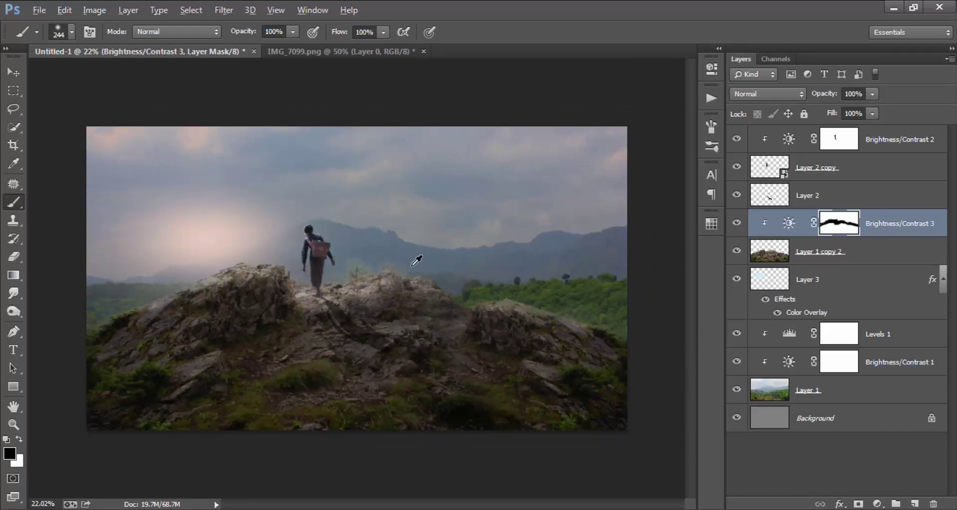
{"action": "scroll", "coordinate": [416, 261], "scroll_direction": "up", "scroll_amount": 2}
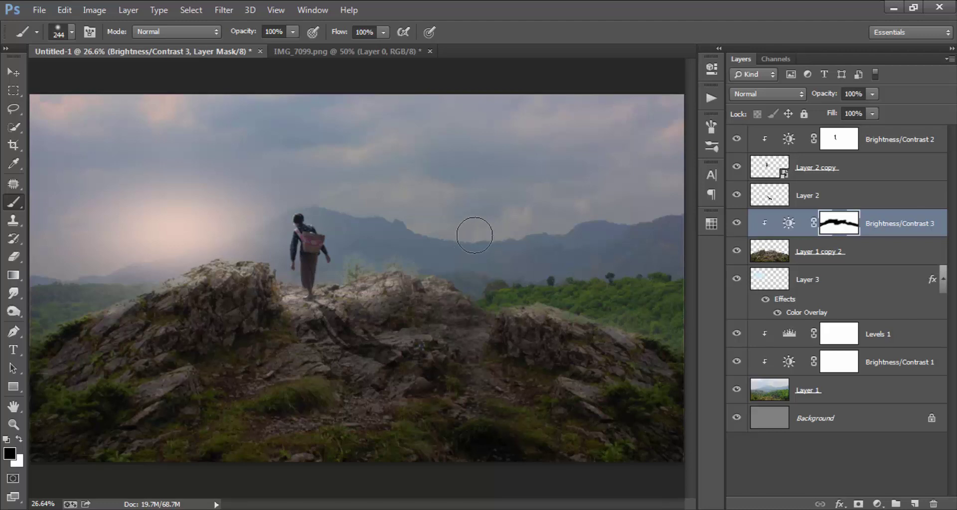
{"action": "scroll", "coordinate": [476, 239], "scroll_direction": "down", "scroll_amount": 2}
{"action": "scroll", "coordinate": [482, 242], "scroll_direction": "up", "scroll_amount": 1}
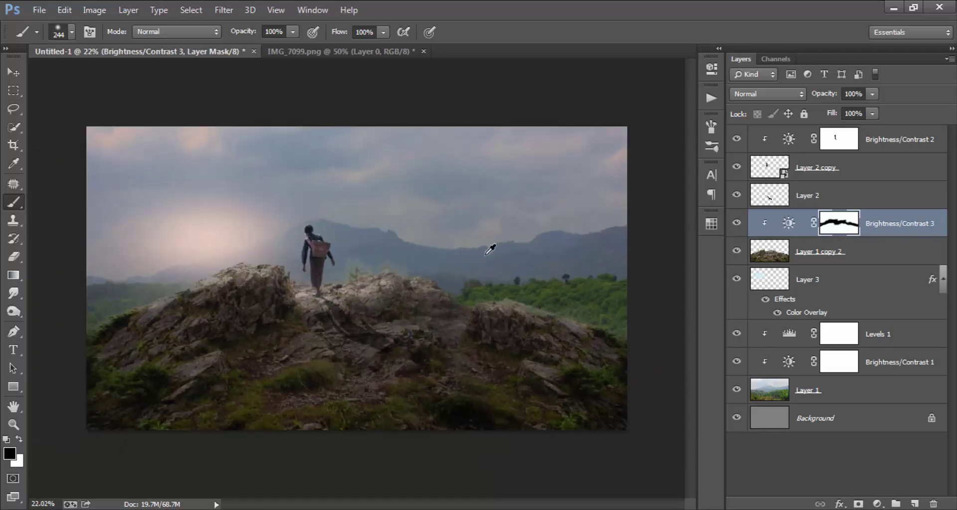
{"action": "scroll", "coordinate": [492, 241], "scroll_direction": "up", "scroll_amount": 1}
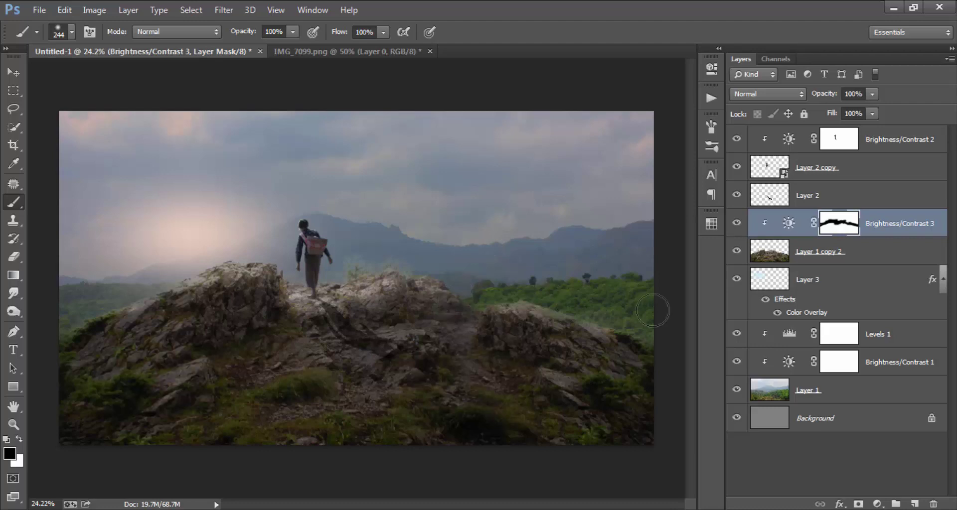
- Add a clipped Levels 2 layer with the white output level lowered and blacks slightly lifted
{"action": "left_click", "coordinate": [876, 504]}
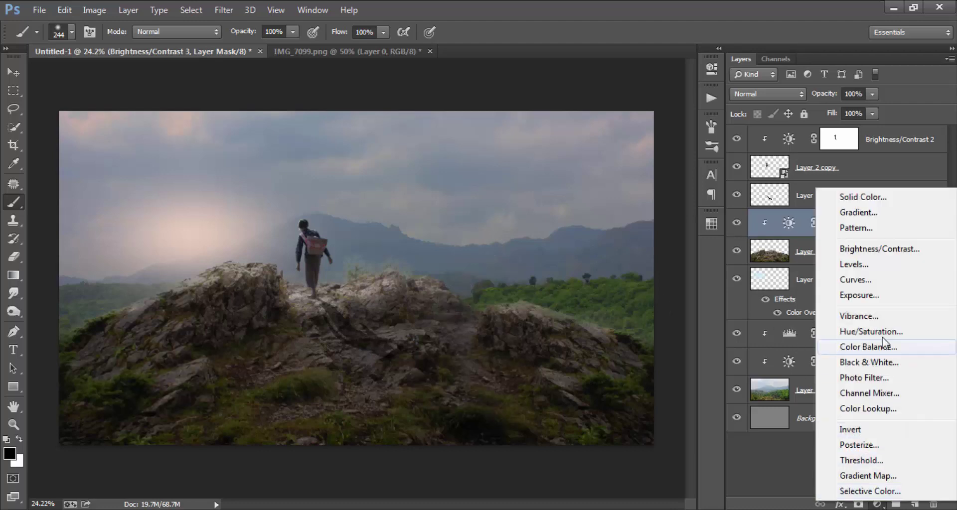
{"action": "left_click", "coordinate": [887, 268]}
{"action": "left_click", "coordinate": [587, 296]}
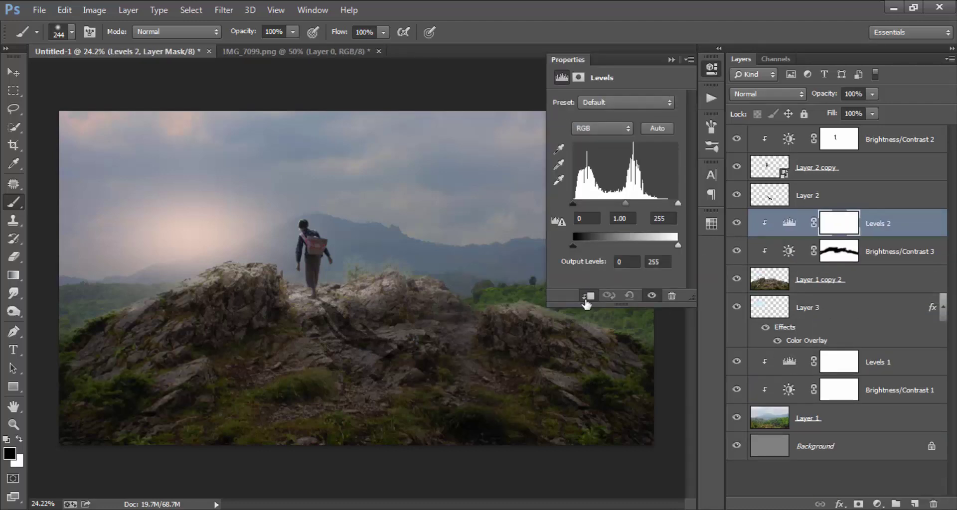
{"action": "mouse_move", "coordinate": [574, 245]}
{"action": "left_mouse_down"}
{"action": "mouse_move", "coordinate": [586, 245]}
{"action": "mouse_move", "coordinate": [569, 244]}
{"action": "left_mouse_up"}
{"action": "left_click_drag", "start_coordinate": [669, 246], "coordinate": [639, 247]}
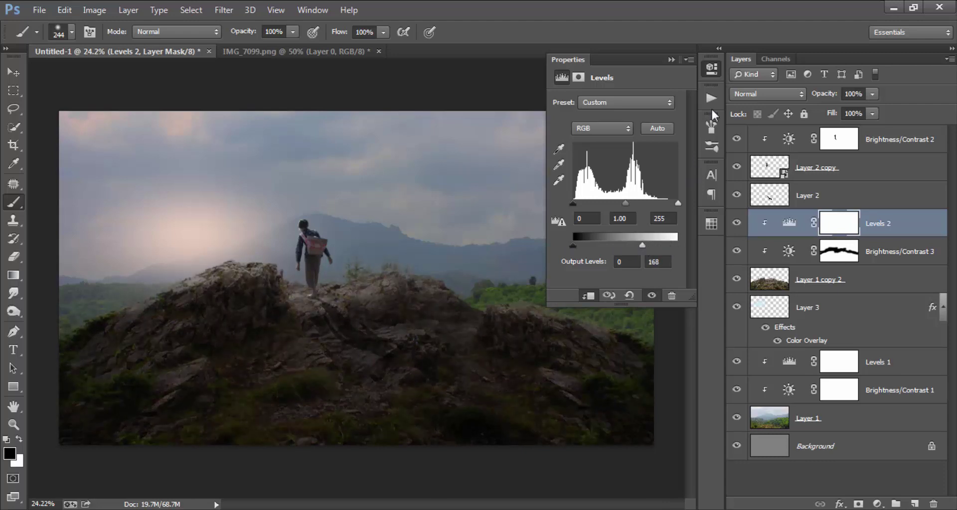
{"action": "left_click", "coordinate": [711, 69]}
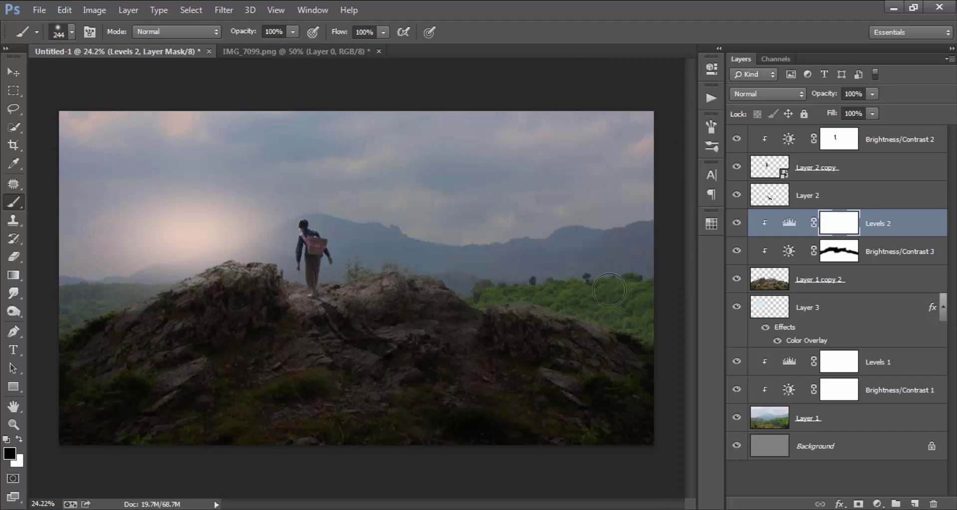
- Paint the Levels 2 mask with a large brush over the ridge and central rocks
{"action": "mouse_move", "coordinate": [262, 263]}
{"action": "left_mouse_down"}
{"action": "mouse_move", "coordinate": [118, 291]}
{"action": "mouse_move", "coordinate": [513, 298]}
{"action": "left_mouse_up"}
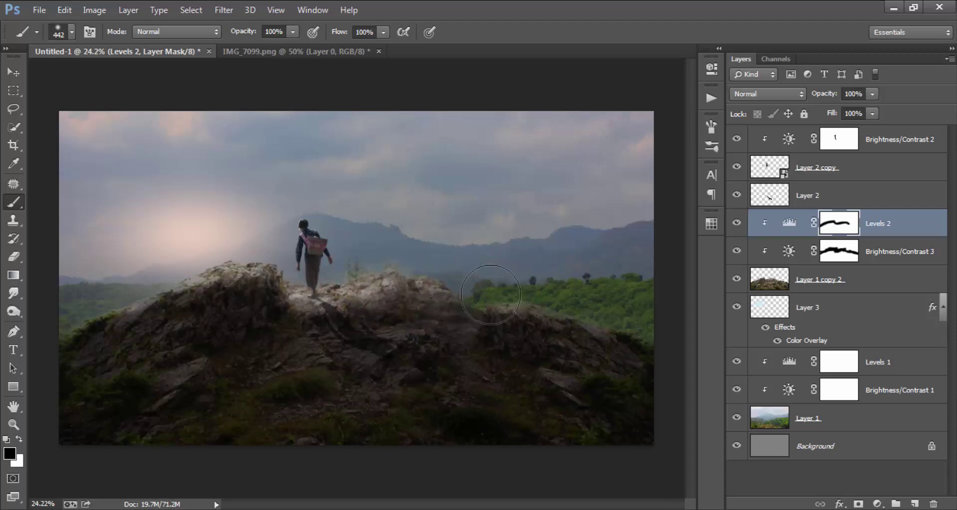
{"action": "mouse_move", "coordinate": [478, 306]}
{"action": "left_mouse_down"}
{"action": "mouse_move", "coordinate": [608, 318]}
{"action": "mouse_move", "coordinate": [76, 318]}
{"action": "mouse_move", "coordinate": [246, 289]}
{"action": "left_mouse_up"}
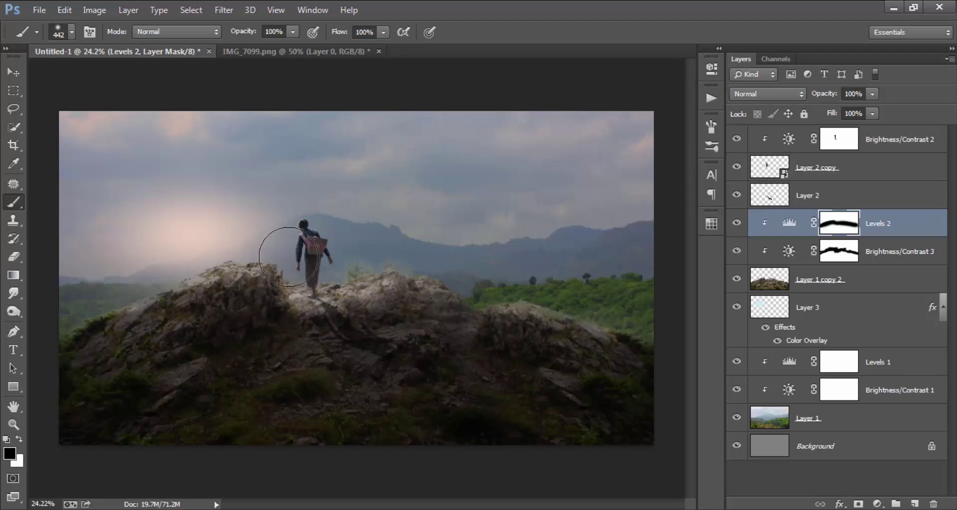
{"action": "mouse_move", "coordinate": [551, 312]}
{"action": "left_mouse_down"}
{"action": "mouse_move", "coordinate": [442, 340]}
{"action": "mouse_move", "coordinate": [537, 397]}
{"action": "mouse_move", "coordinate": [221, 441]}
{"action": "left_mouse_up"}
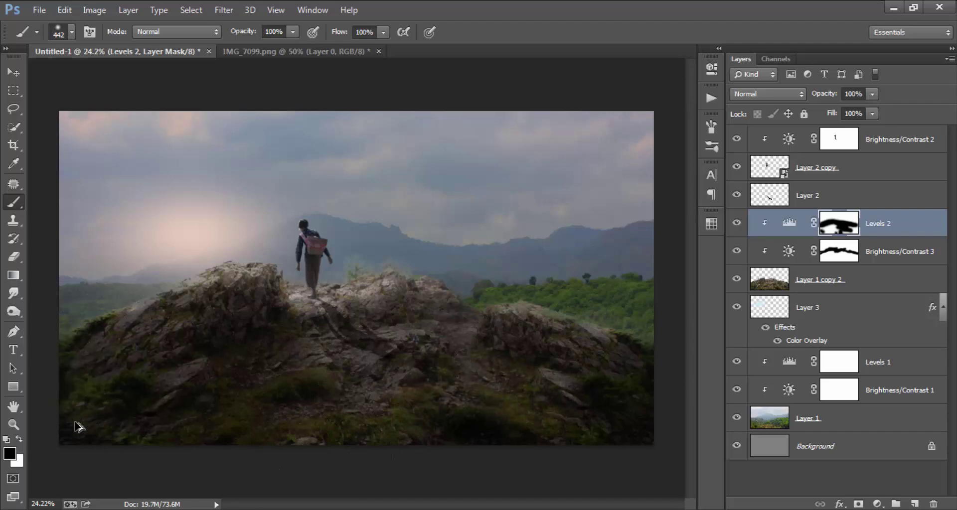
{"action": "left_click_drag", "start_coordinate": [282, 410], "coordinate": [471, 249]}
- Add a Brightness/Contrast 4 layer above Levels 1, clipped, with Brightness -21
{"action": "left_click", "coordinate": [906, 365]}
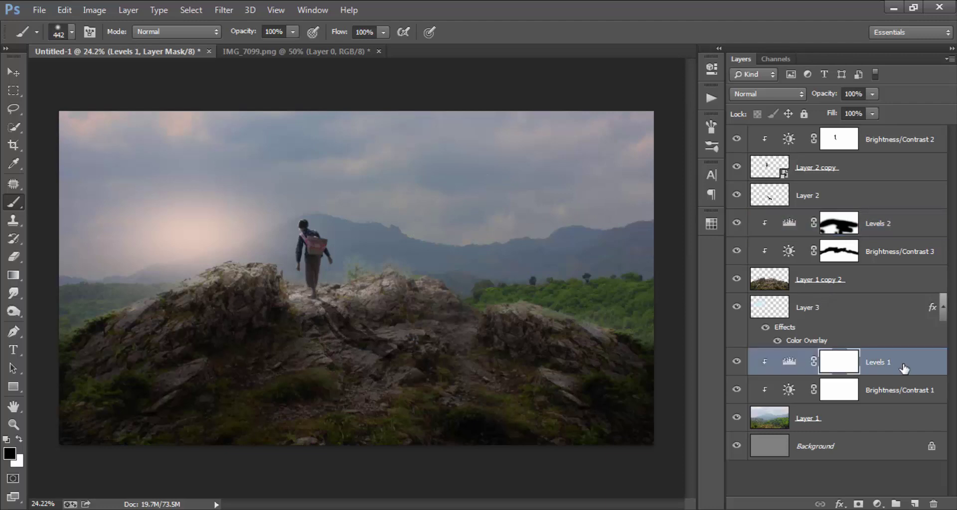
{"action": "left_click", "coordinate": [876, 504]}
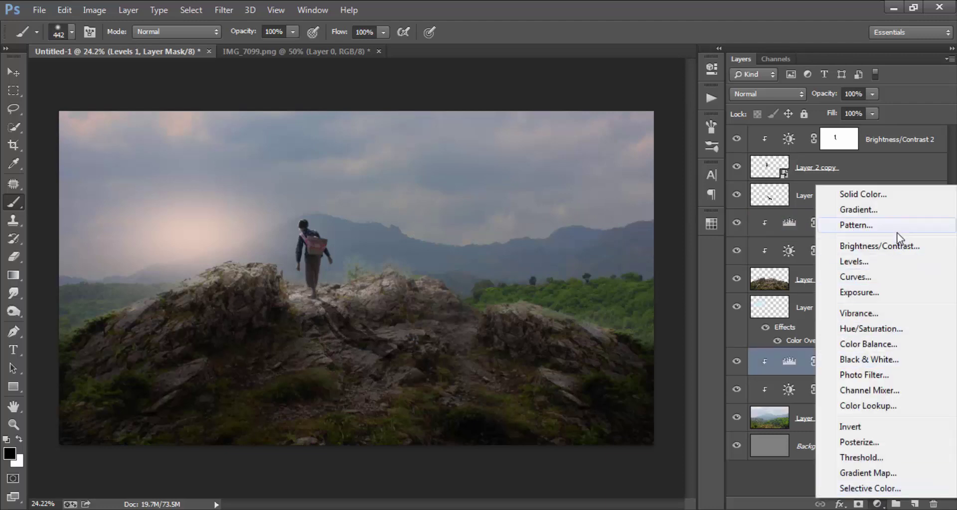
{"action": "left_click", "coordinate": [899, 249]}
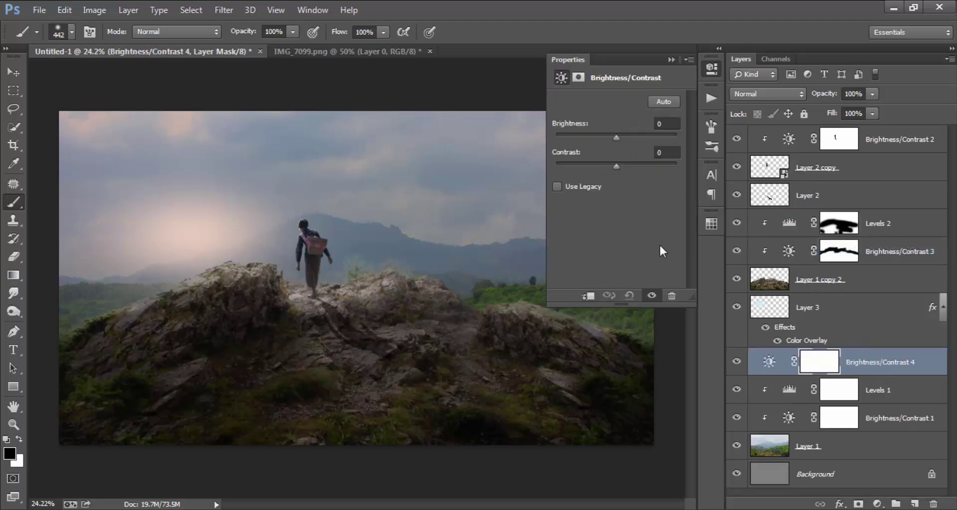
{"action": "left_click", "coordinate": [590, 295]}
{"action": "left_click_drag", "start_coordinate": [616, 138], "coordinate": [604, 135]}
{"action": "left_click", "coordinate": [711, 70]}
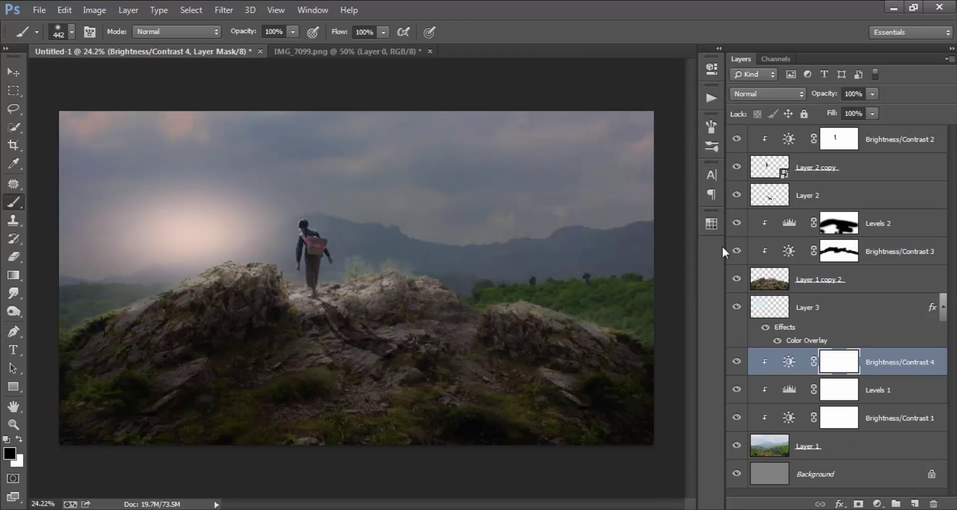
- Draw a radial gradient on its mask leaving a soft circle around the sun glow unaffected
{"action": "left_click", "coordinate": [13, 275]}
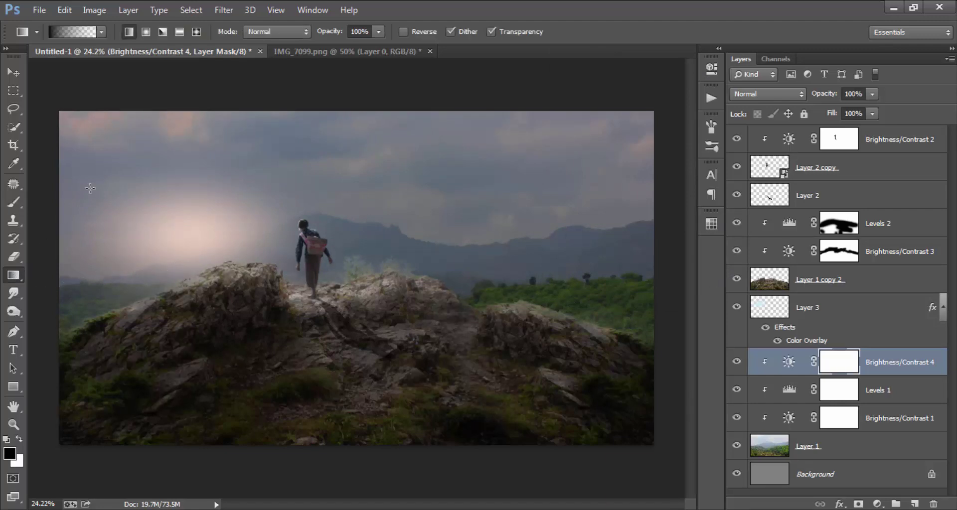
{"action": "left_click", "coordinate": [146, 31]}
{"action": "left_click_drag", "start_coordinate": [415, 170], "coordinate": [265, 234]}
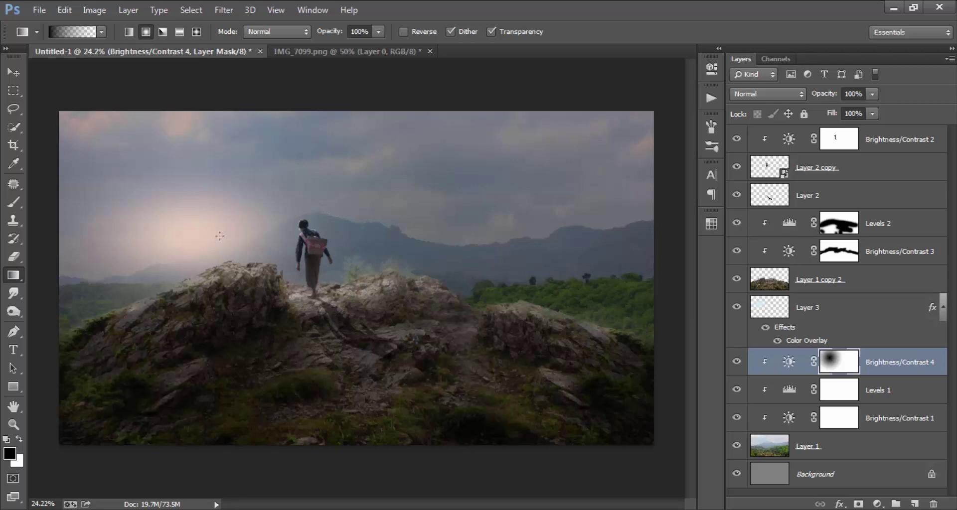
{"action": "left_click_drag", "start_coordinate": [202, 240], "coordinate": [607, 193]}
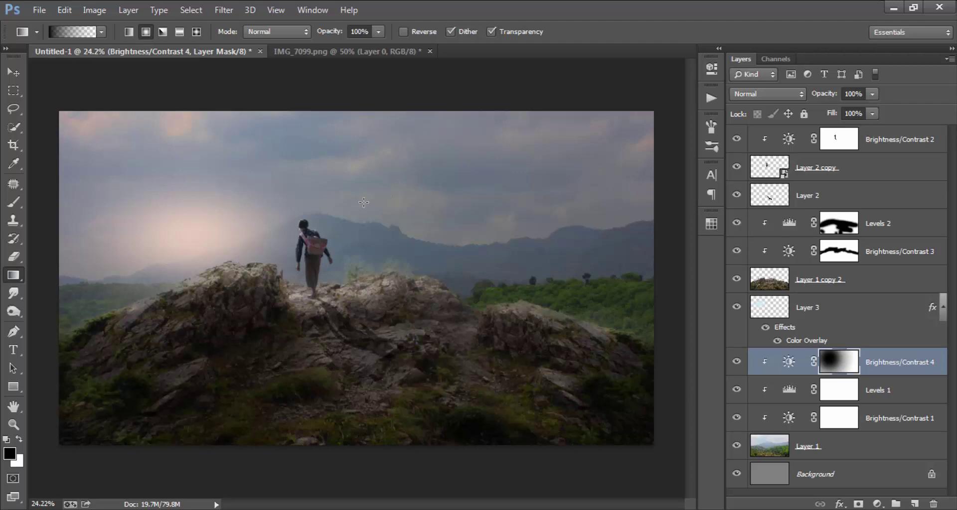
{"action": "left_click", "coordinate": [13, 72]}
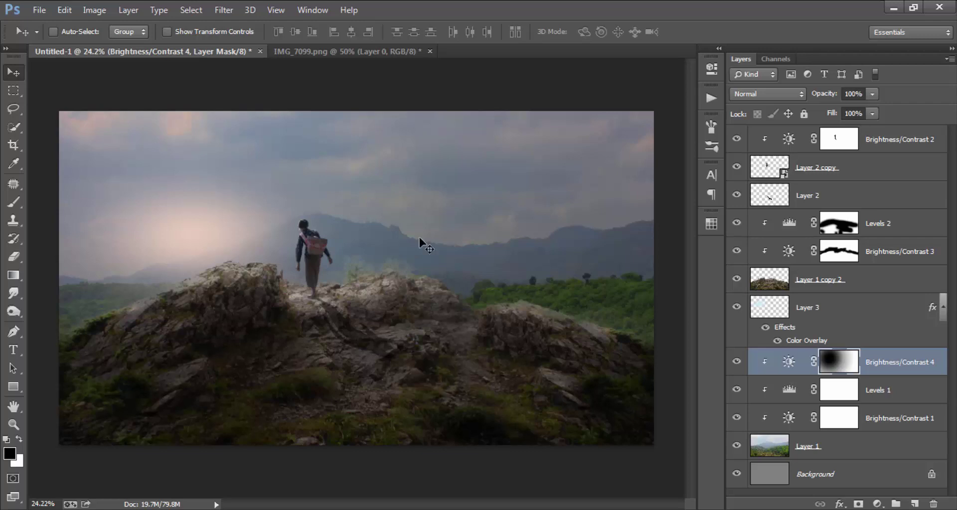
- Add an upward-bent Curves layer above Brightness/Contrast 2 and invert its mask to black
{"action": "left_click", "coordinate": [879, 142]}
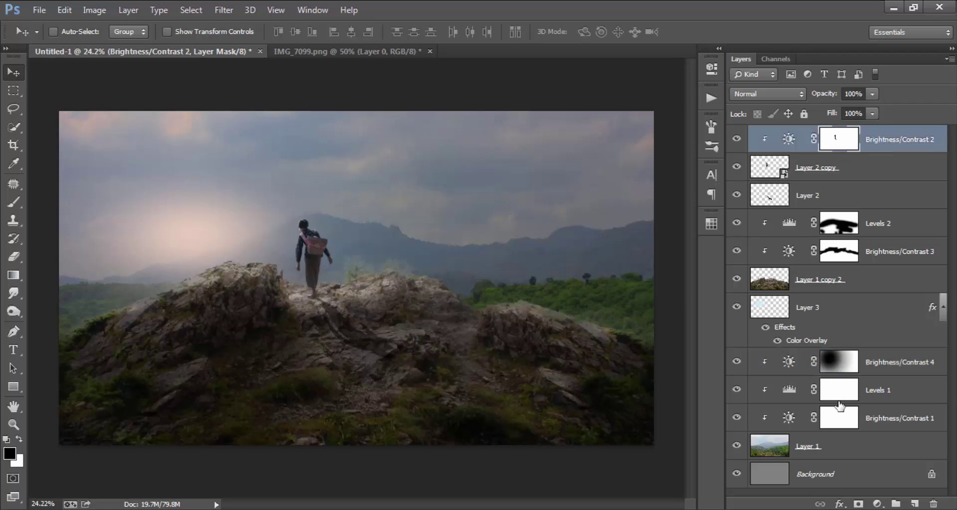
{"action": "left_click", "coordinate": [876, 504]}
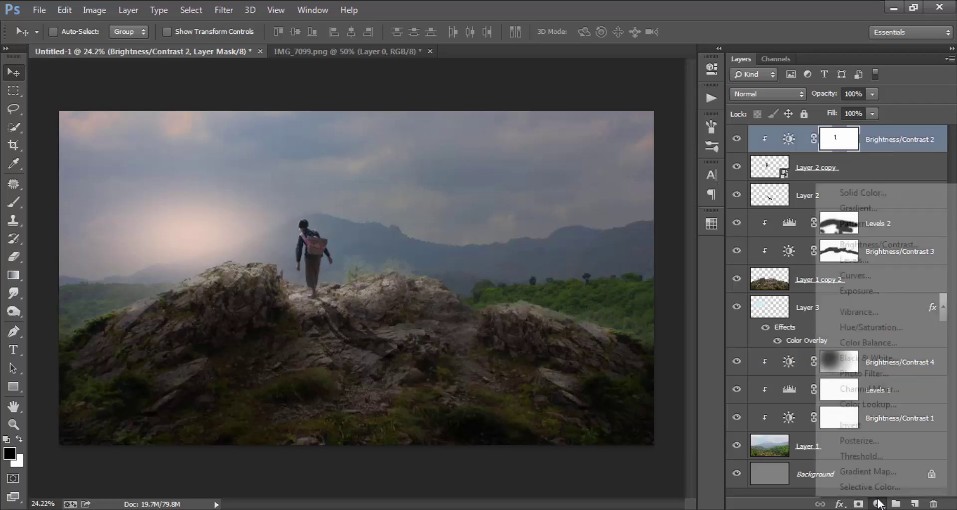
{"action": "left_click", "coordinate": [892, 277]}
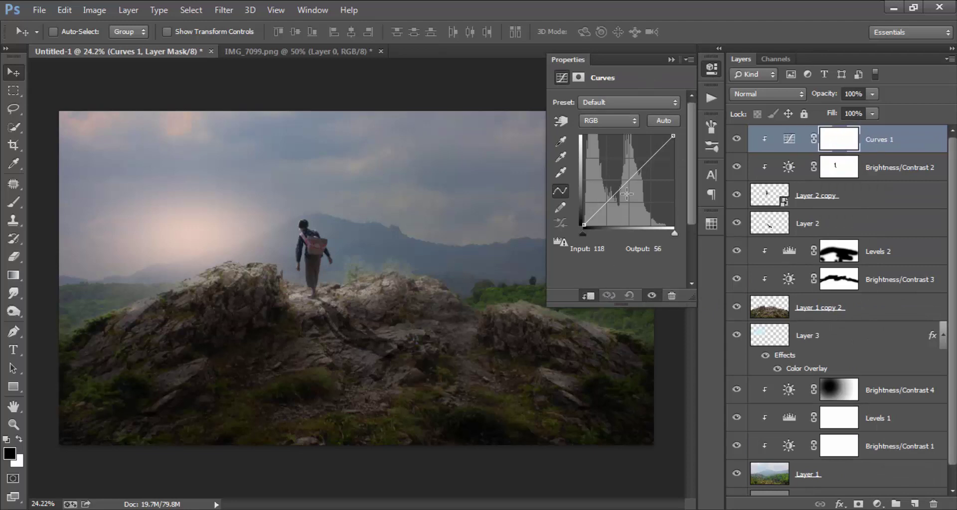
{"action": "left_click_drag", "start_coordinate": [627, 193], "coordinate": [614, 170]}
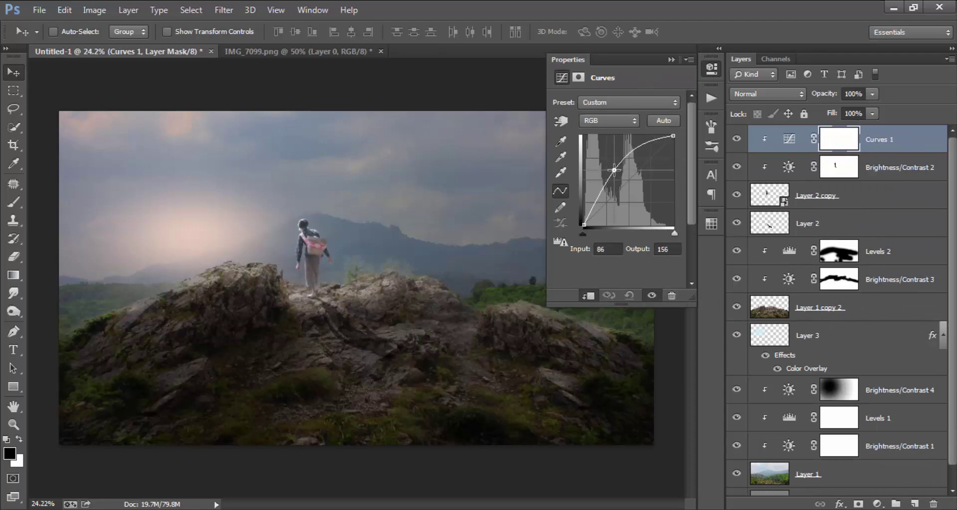
{"action": "left_click", "coordinate": [712, 68]}
{"action": "left_click", "coordinate": [95, 10]}
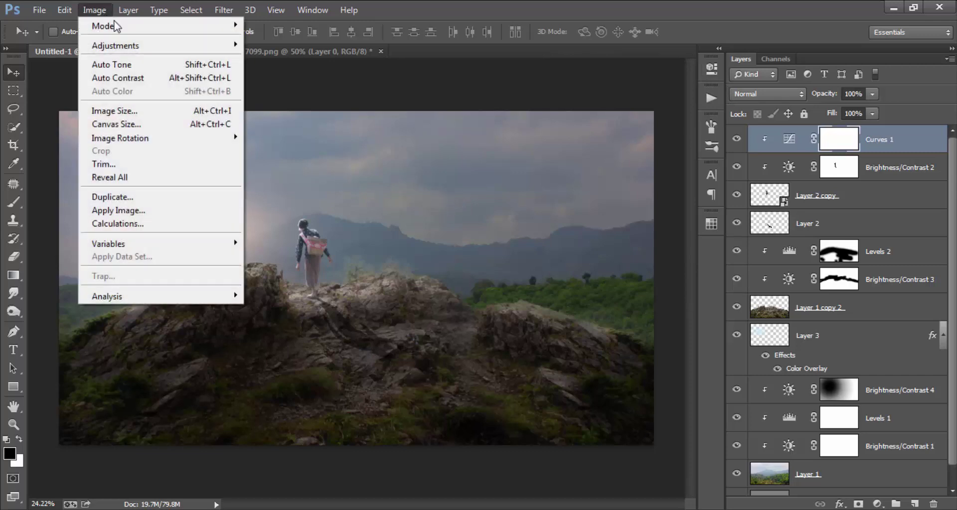
{"action": "mouse_move", "coordinate": [115, 46]}
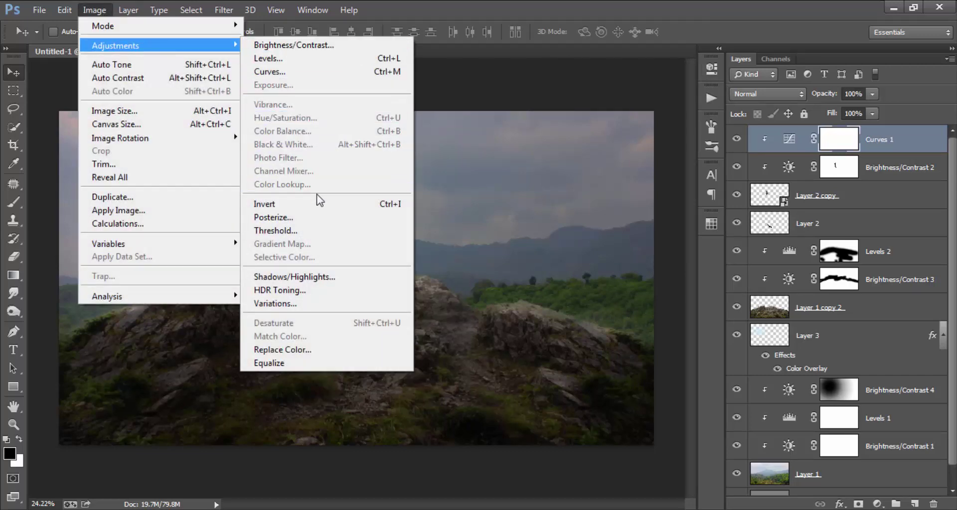
{"action": "left_click", "coordinate": [345, 204]}
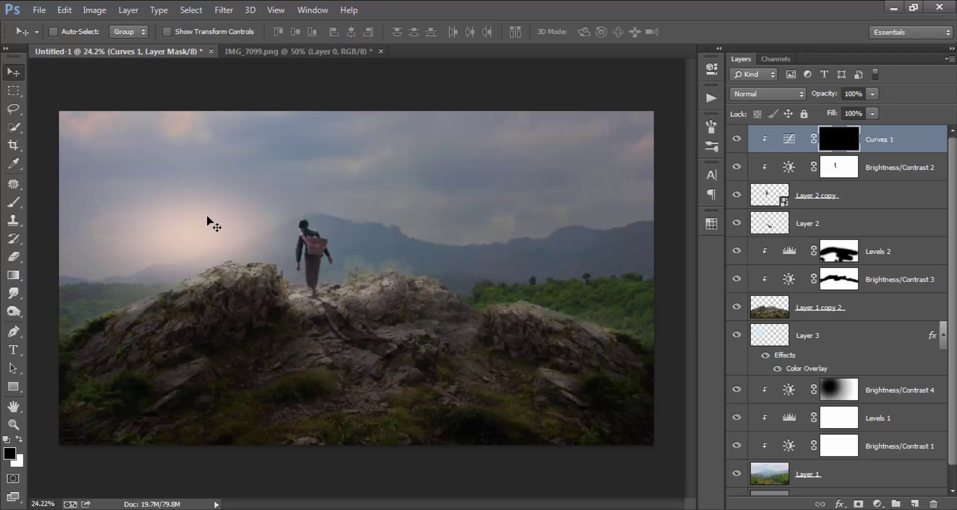
- Paint white with a 26 px brush on the Curves 1 mask along the hiker's head
{"action": "left_click", "coordinate": [18, 438]}
{"action": "left_click", "coordinate": [14, 202]}
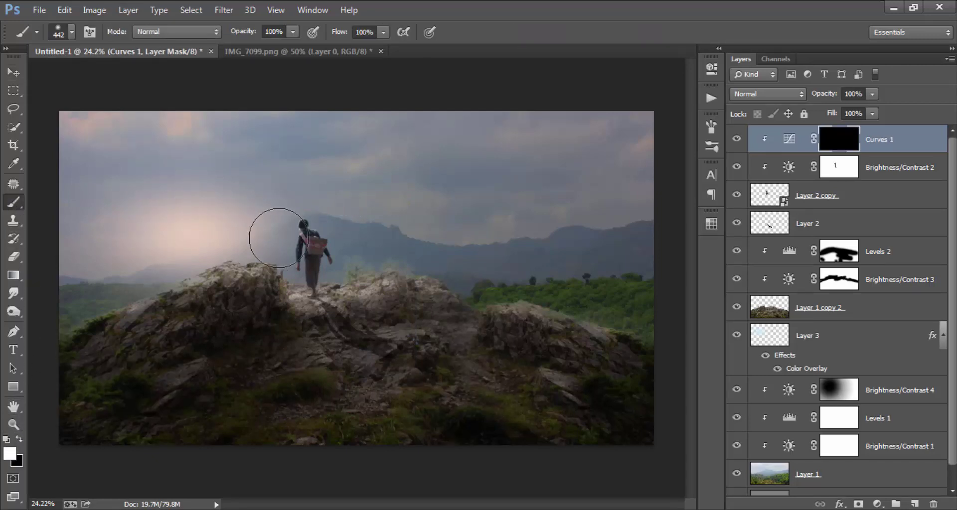
{"action": "scroll", "coordinate": [287, 239], "scroll_direction": "up", "scroll_amount": 5, "text": "alt"}
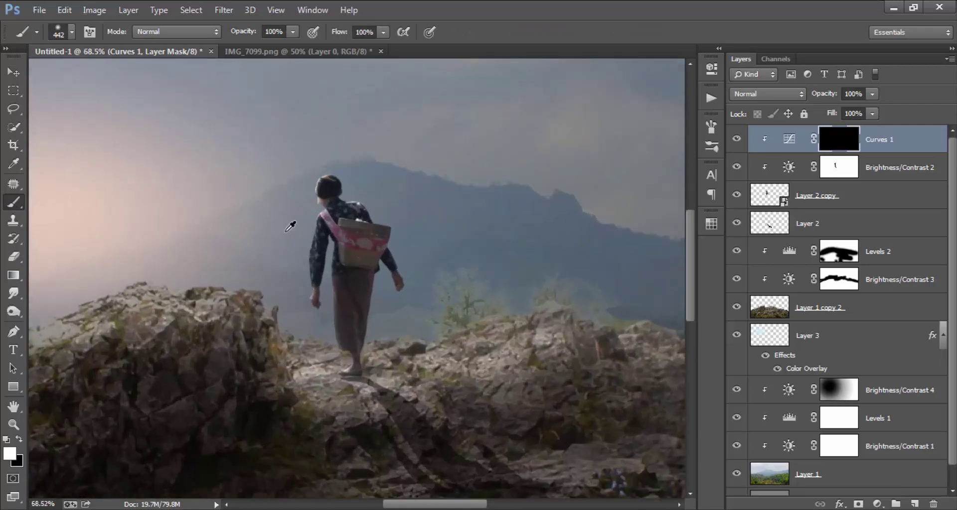
{"action": "scroll", "coordinate": [299, 237], "scroll_direction": "up", "scroll_amount": 3, "text": "alt"}
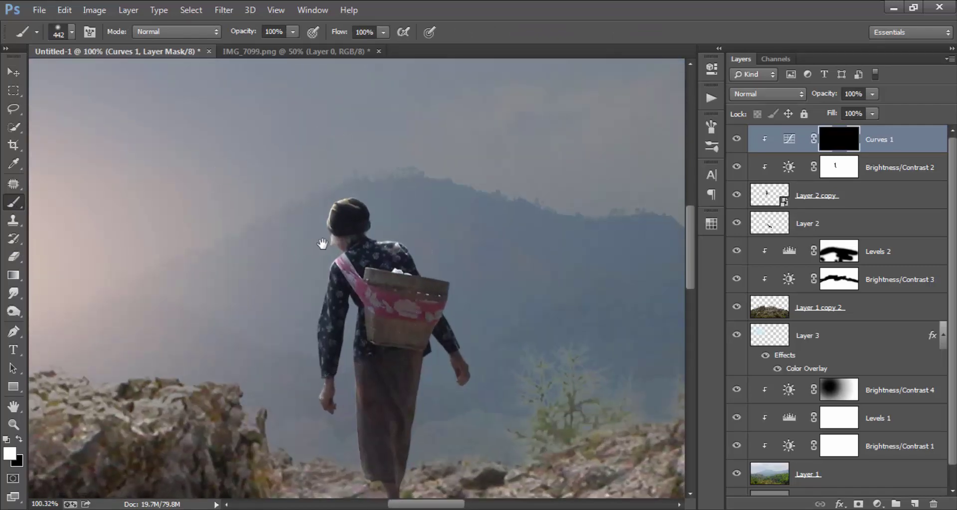
{"action": "left_click_drag", "start_coordinate": [307, 251], "coordinate": [382, 196]}
{"action": "right_click", "coordinate": [388, 241]}
{"action": "type", "text": "26"}
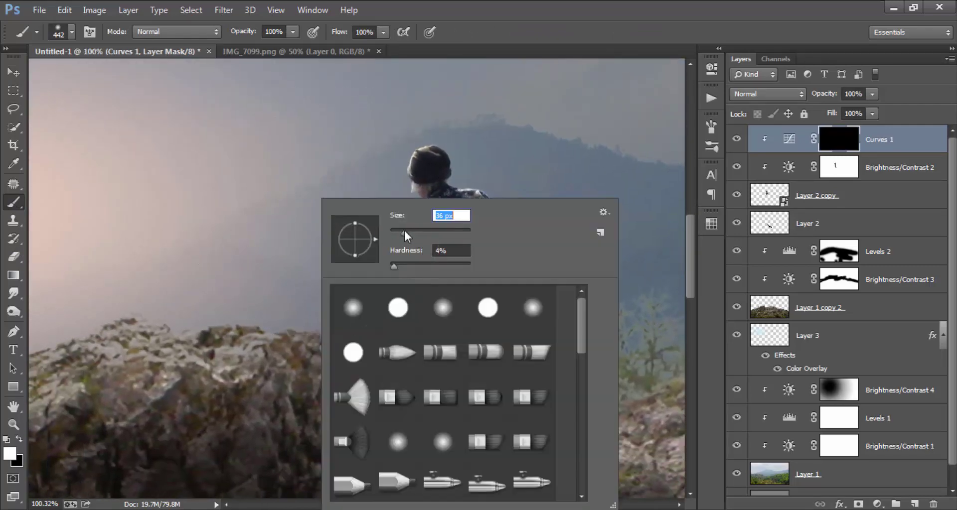
{"action": "key", "text": "Return"}
{"action": "mouse_move", "coordinate": [404, 159]}
{"action": "left_mouse_down"}
{"action": "mouse_move", "coordinate": [411, 195]}
{"action": "mouse_move", "coordinate": [393, 313]}
{"action": "left_mouse_up"}
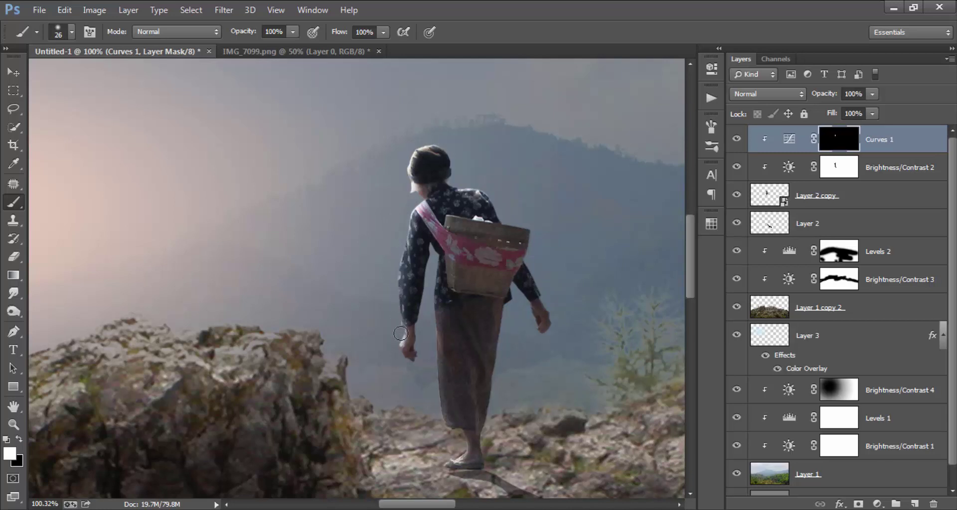
- Paint the brightening onto the hiker's skirt edge and heel, then reframe on hiker and rocks
{"action": "scroll", "coordinate": [330, 321], "scroll_direction": "down", "scroll_amount": 2}
{"action": "scroll", "coordinate": [349, 338], "scroll_direction": "up", "scroll_amount": 1}
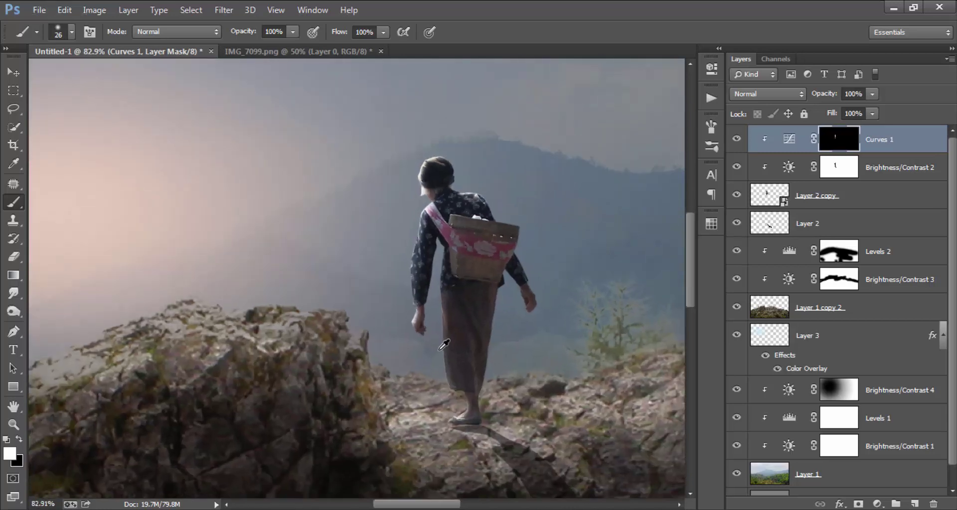
{"action": "scroll", "coordinate": [398, 364], "scroll_direction": "up", "scroll_amount": 1}
{"action": "scroll", "coordinate": [441, 389], "scroll_direction": "up", "scroll_amount": 1}
{"action": "left_click_drag", "start_coordinate": [450, 388], "coordinate": [439, 320]}
{"action": "scroll", "coordinate": [436, 290], "scroll_direction": "down", "scroll_amount": 1}
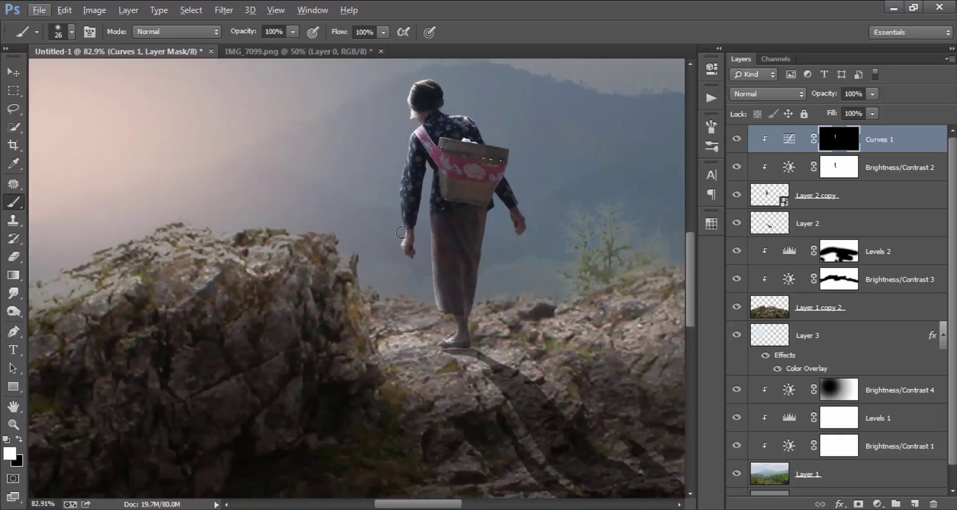
{"action": "scroll", "coordinate": [446, 314], "scroll_direction": "up", "scroll_amount": 2}
{"action": "scroll", "coordinate": [453, 334], "scroll_direction": "up", "scroll_amount": 2}
{"action": "mouse_move", "coordinate": [457, 339]}
{"action": "left_mouse_down"}
{"action": "mouse_move", "coordinate": [440, 358]}
{"action": "mouse_move", "coordinate": [466, 324]}
{"action": "left_mouse_up"}
{"action": "mouse_move", "coordinate": [474, 222]}
{"action": "left_mouse_down"}
{"action": "mouse_move", "coordinate": [422, 311]}
{"action": "mouse_move", "coordinate": [370, 249]}
{"action": "mouse_move", "coordinate": [370, 170]}
{"action": "left_mouse_up"}
{"action": "scroll", "coordinate": [250, 143], "scroll_direction": "down", "scroll_amount": 2}
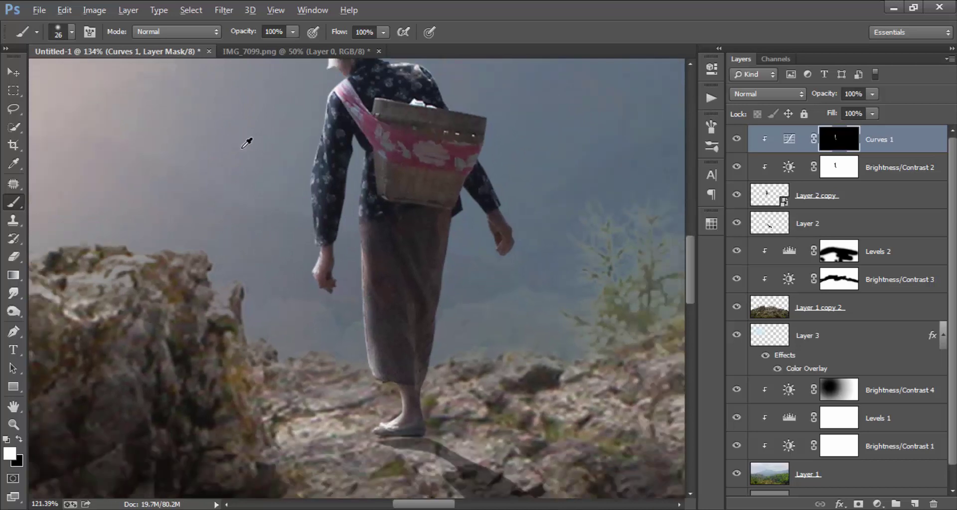
{"action": "scroll", "coordinate": [252, 159], "scroll_direction": "down", "scroll_amount": 2}
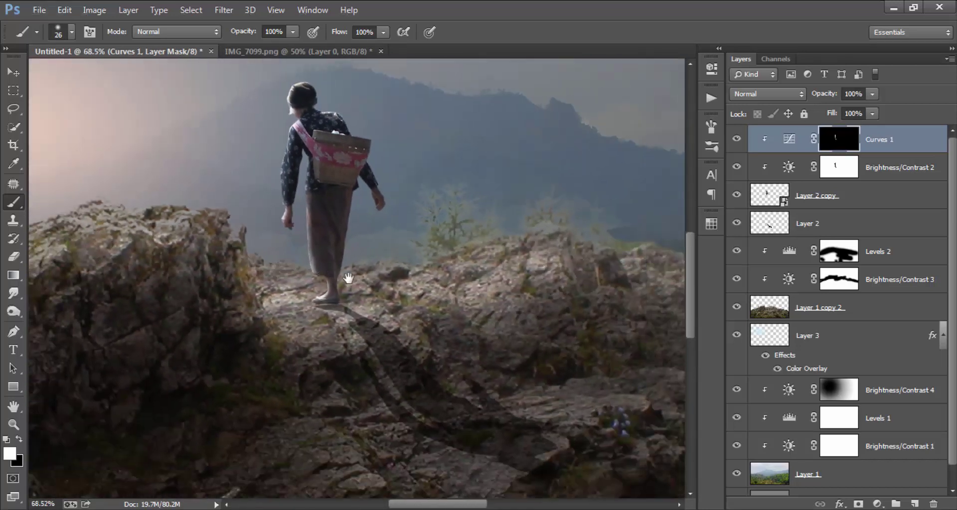
{"action": "left_click_drag", "start_coordinate": [282, 264], "coordinate": [434, 290]}
{"action": "scroll", "coordinate": [372, 246], "scroll_direction": "down", "scroll_amount": 3}
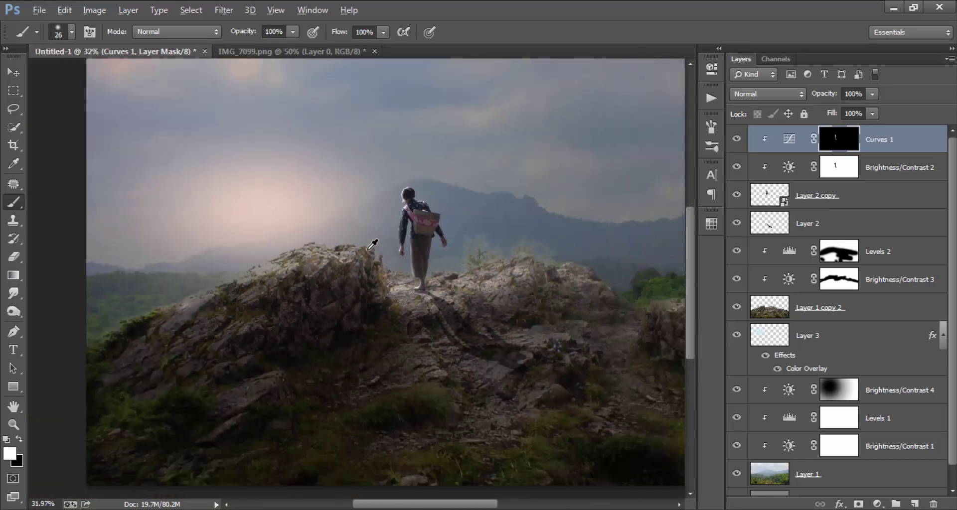
{"action": "scroll", "coordinate": [448, 294], "scroll_direction": "down", "scroll_amount": 1}
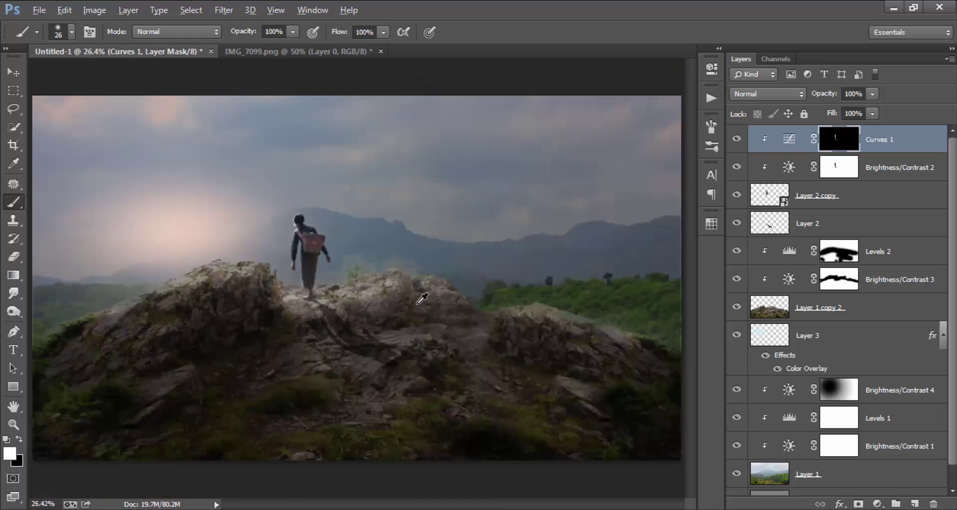
{"action": "scroll", "coordinate": [430, 293], "scroll_direction": "down", "scroll_amount": 1}
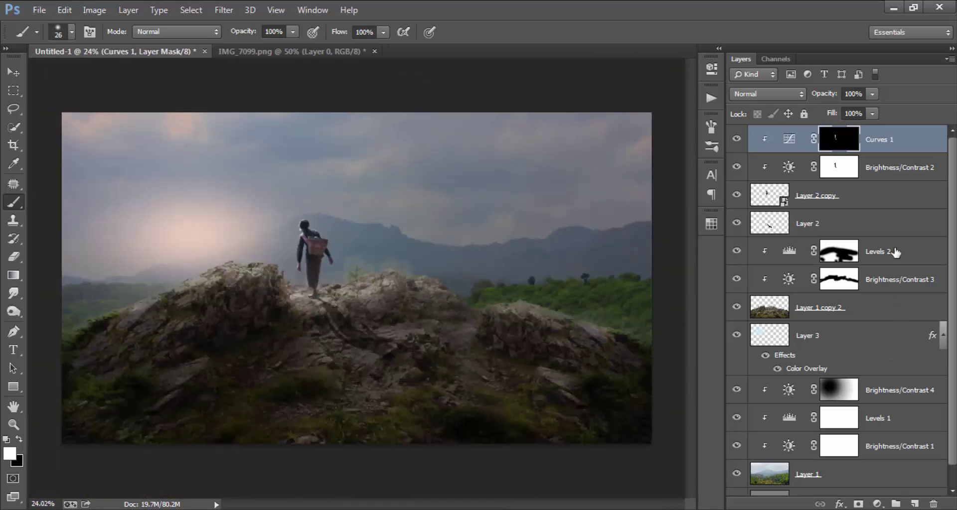
- Add a clipped Curves 2 above Levels 2 that lifts the rocks, then invert its mask to black
{"action": "left_click", "coordinate": [893, 263]}
{"action": "left_click", "coordinate": [876, 504]}
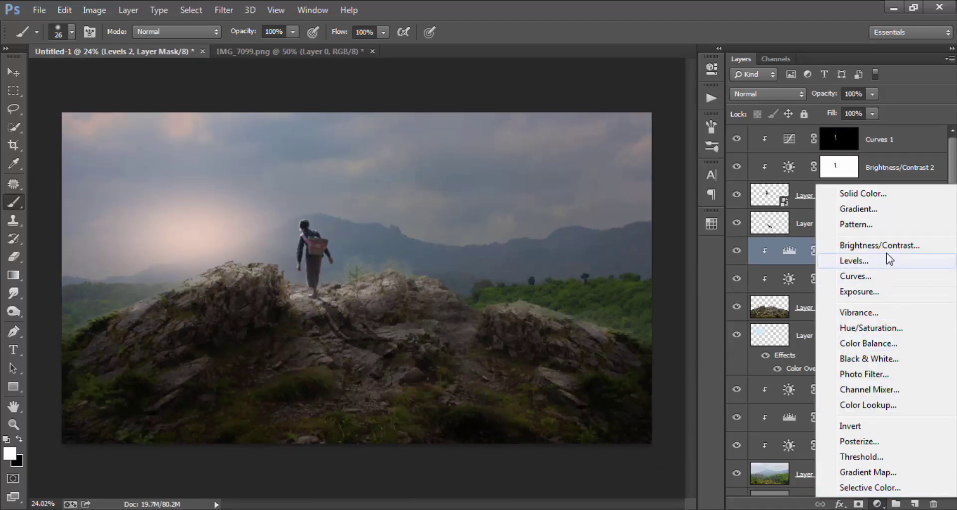
{"action": "left_click", "coordinate": [886, 274]}
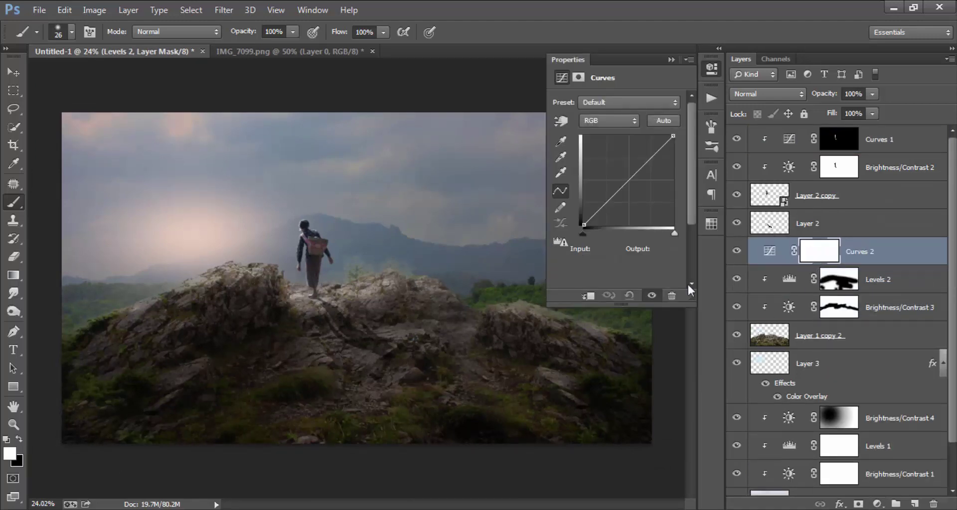
{"action": "left_click", "coordinate": [588, 296]}
{"action": "mouse_move", "coordinate": [623, 186]}
{"action": "left_mouse_down"}
{"action": "mouse_move", "coordinate": [606, 175]}
{"action": "mouse_move", "coordinate": [628, 199]}
{"action": "mouse_move", "coordinate": [617, 185]}
{"action": "left_mouse_up"}
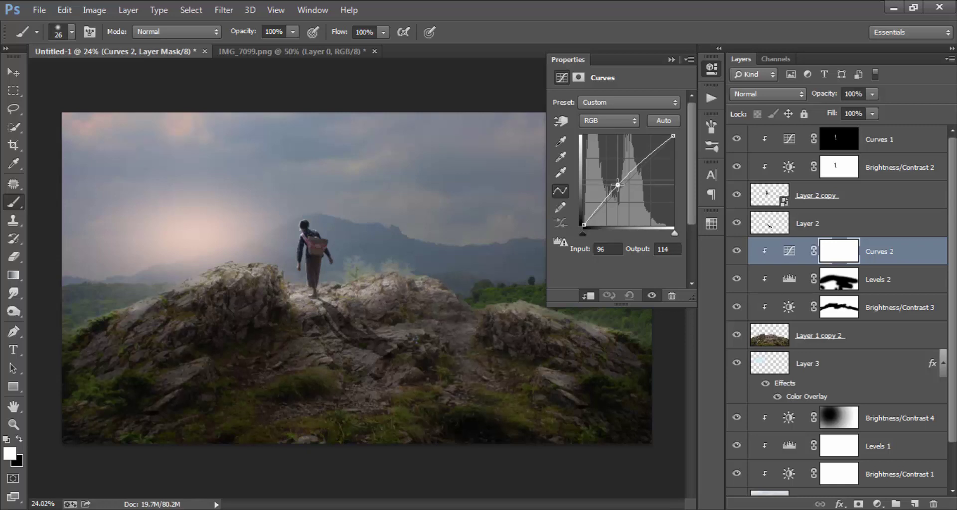
{"action": "left_click_drag", "start_coordinate": [617, 185], "coordinate": [615, 182]}
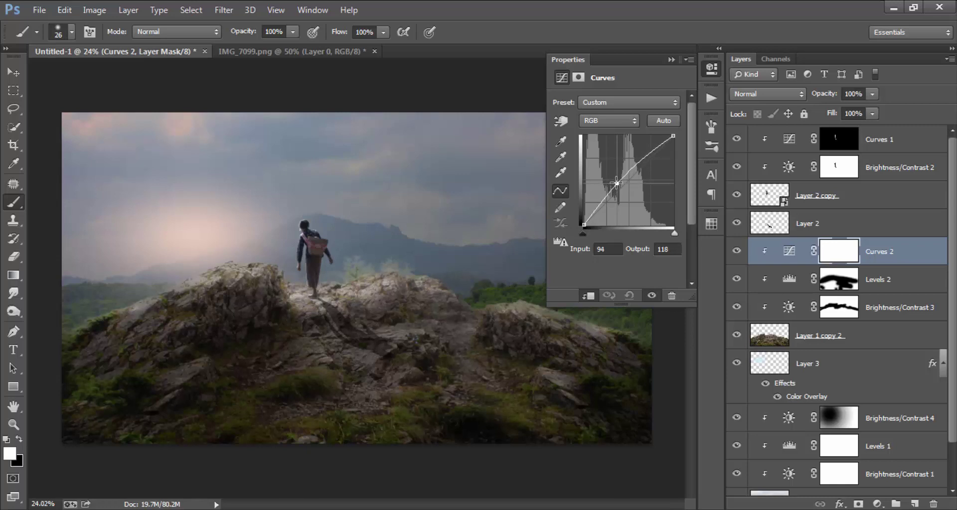
{"action": "left_click", "coordinate": [711, 68]}
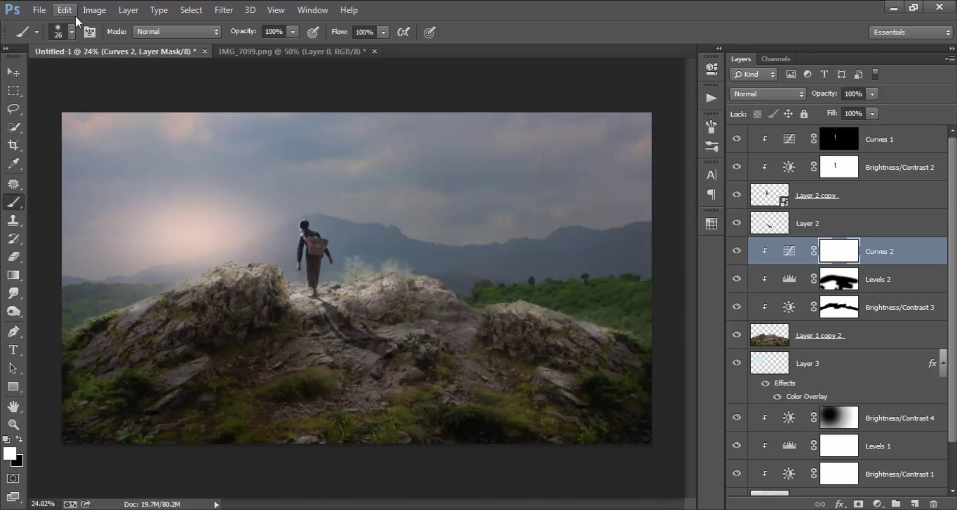
{"action": "left_click", "coordinate": [89, 10]}
{"action": "mouse_move", "coordinate": [115, 45]}
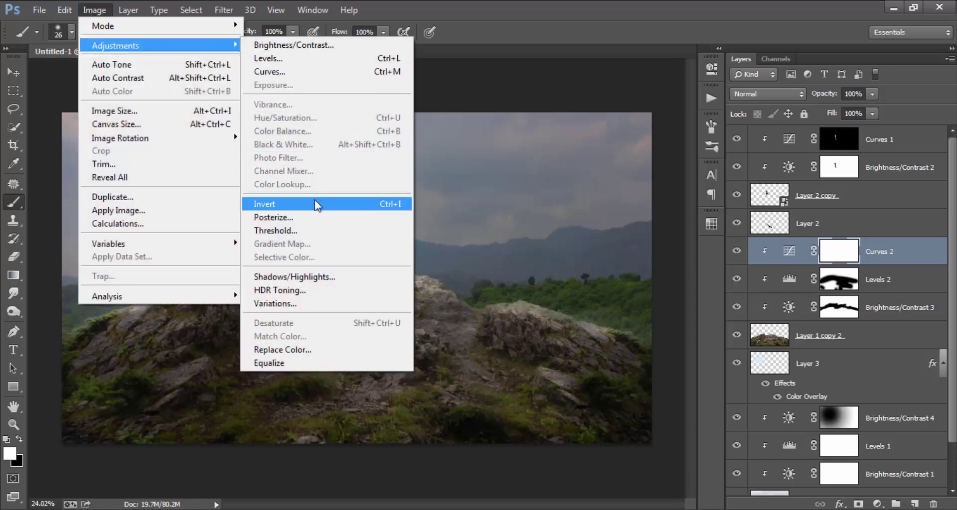
{"action": "left_click", "coordinate": [315, 205]}
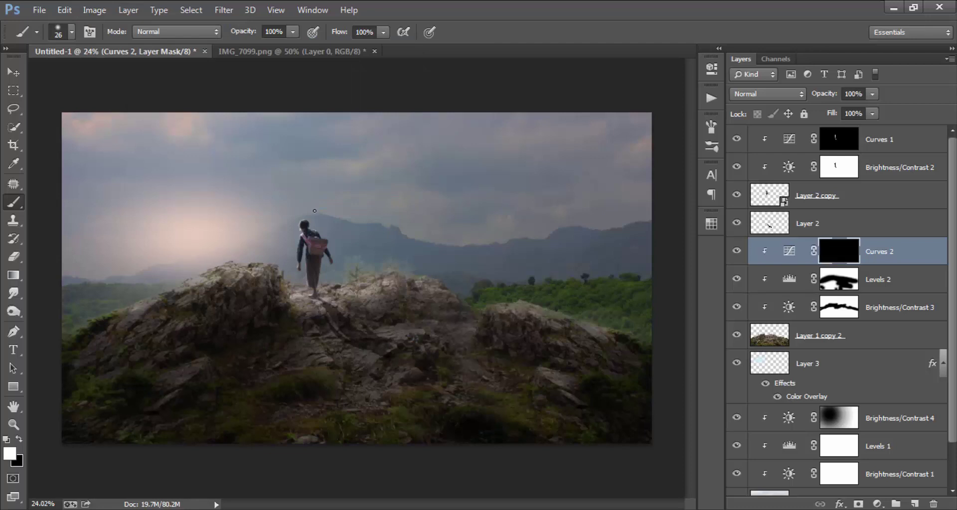
- Paint the Curves 2 mask with a ~126 px brush over grass and rocks right of the hiker
{"action": "left_click_drag", "start_coordinate": [229, 277], "coordinate": [254, 277]}
{"action": "scroll", "coordinate": [239, 269], "scroll_direction": "up", "scroll_amount": 1}
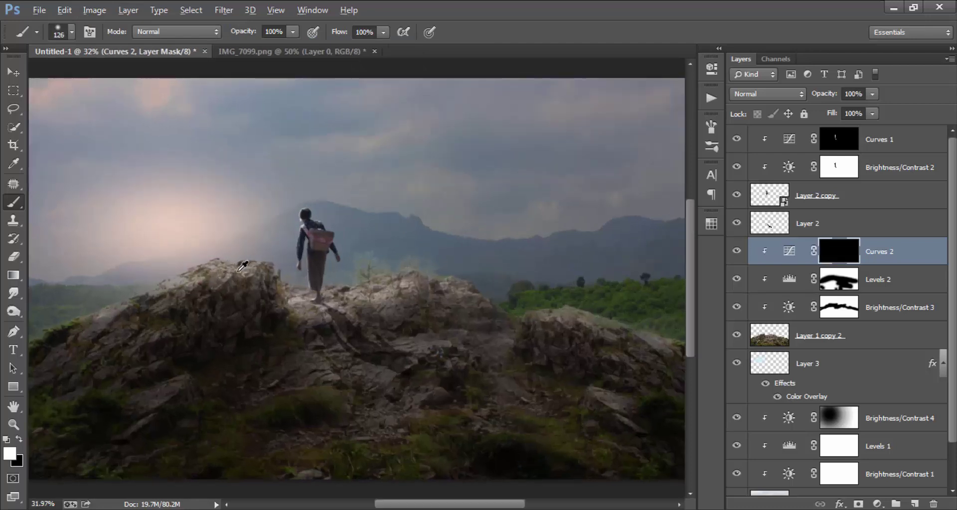
{"action": "scroll", "coordinate": [243, 267], "scroll_direction": "up", "scroll_amount": 1}
{"action": "mouse_move", "coordinate": [239, 263]}
{"action": "left_mouse_down"}
{"action": "mouse_move", "coordinate": [271, 250]}
{"action": "mouse_move", "coordinate": [176, 284]}
{"action": "mouse_move", "coordinate": [233, 261]}
{"action": "left_mouse_up"}
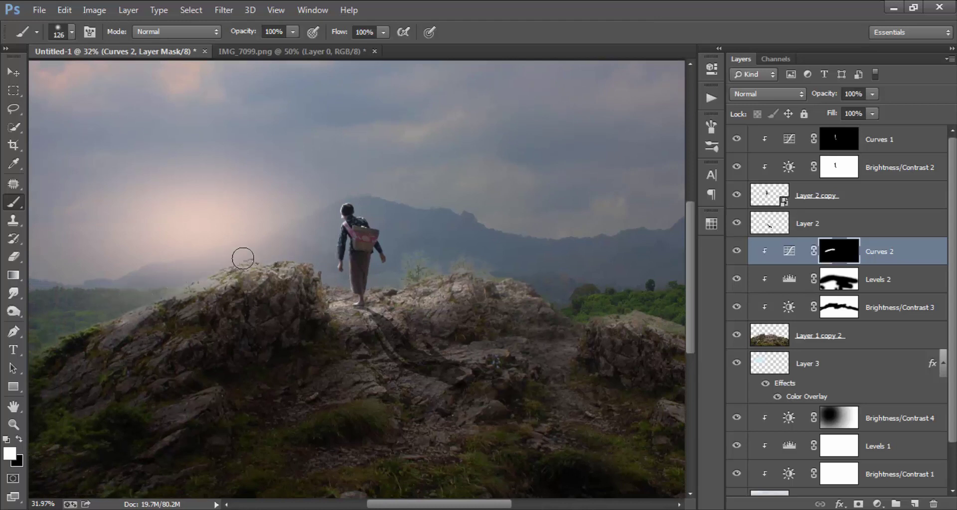
{"action": "mouse_move", "coordinate": [401, 275]}
{"action": "left_mouse_down"}
{"action": "mouse_move", "coordinate": [437, 269]}
{"action": "mouse_move", "coordinate": [409, 308]}
{"action": "left_mouse_up"}
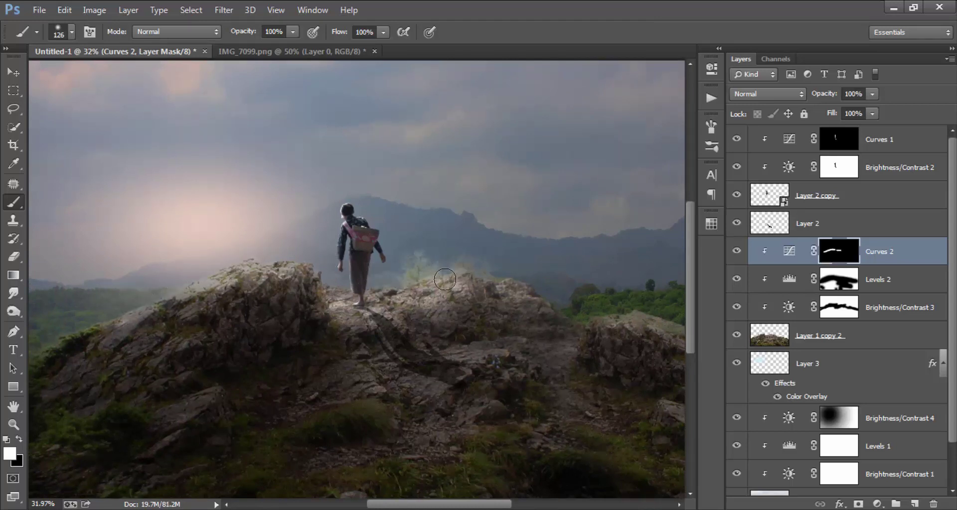
- Enlarge the brush to about 309 px and paint the rock tops on both sides of the hiker
{"action": "scroll", "coordinate": [377, 243], "scroll_direction": "down", "scroll_amount": 2}
{"action": "scroll", "coordinate": [378, 243], "scroll_direction": "down", "scroll_amount": 2}
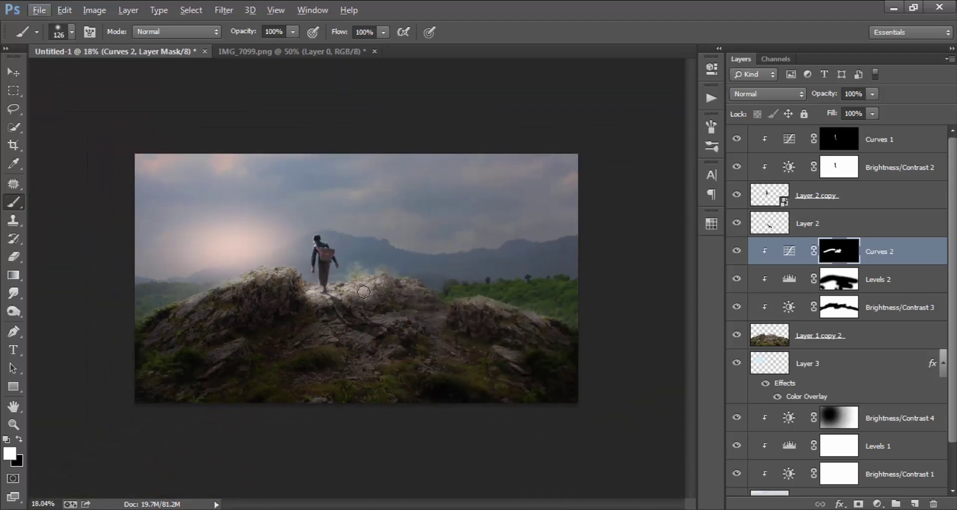
{"action": "scroll", "coordinate": [321, 305], "scroll_direction": "up", "scroll_amount": 1}
{"action": "mouse_move", "coordinate": [318, 294]}
{"action": "left_mouse_down"}
{"action": "mouse_move", "coordinate": [336, 297]}
{"action": "mouse_move", "coordinate": [359, 273]}
{"action": "left_mouse_up"}
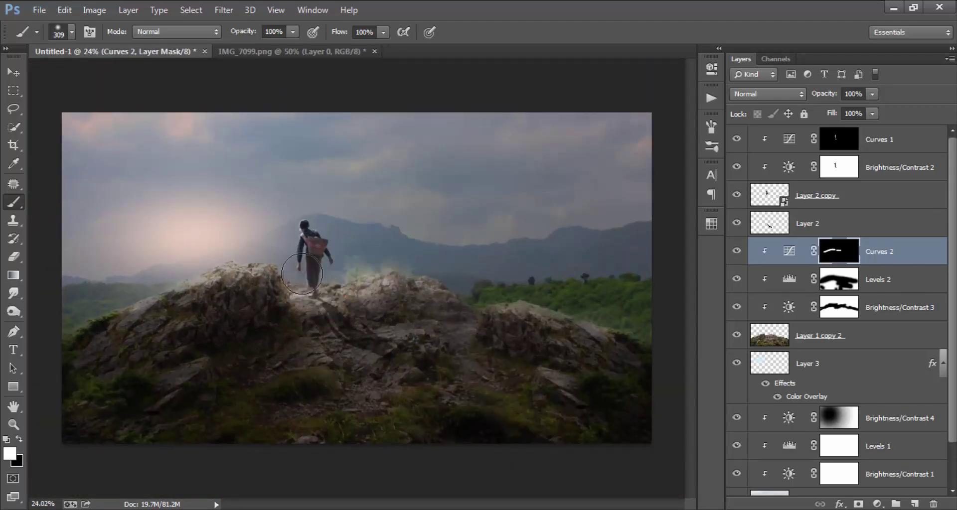
{"action": "left_click_drag", "start_coordinate": [501, 311], "coordinate": [520, 297]}
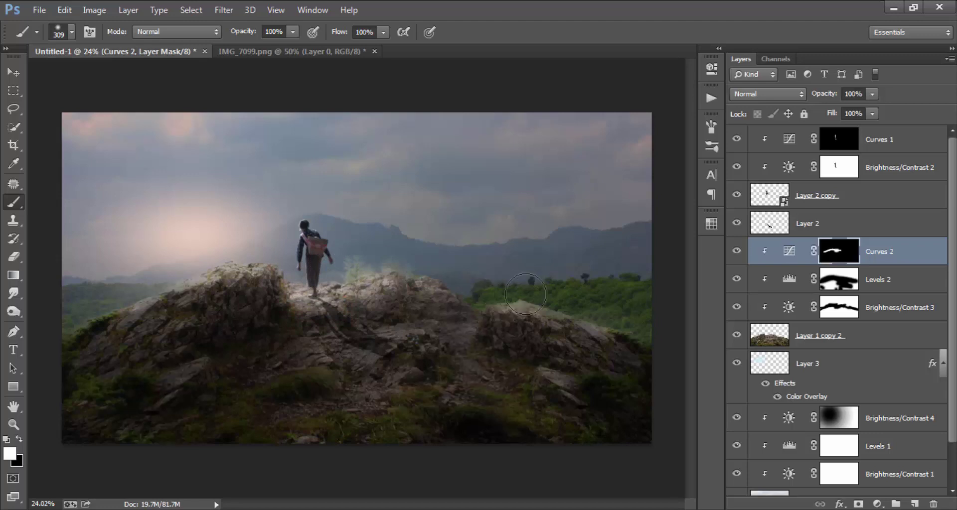
{"action": "mouse_move", "coordinate": [466, 281]}
{"action": "left_mouse_down"}
{"action": "mouse_move", "coordinate": [230, 275]}
{"action": "mouse_move", "coordinate": [134, 258]}
{"action": "left_mouse_up"}
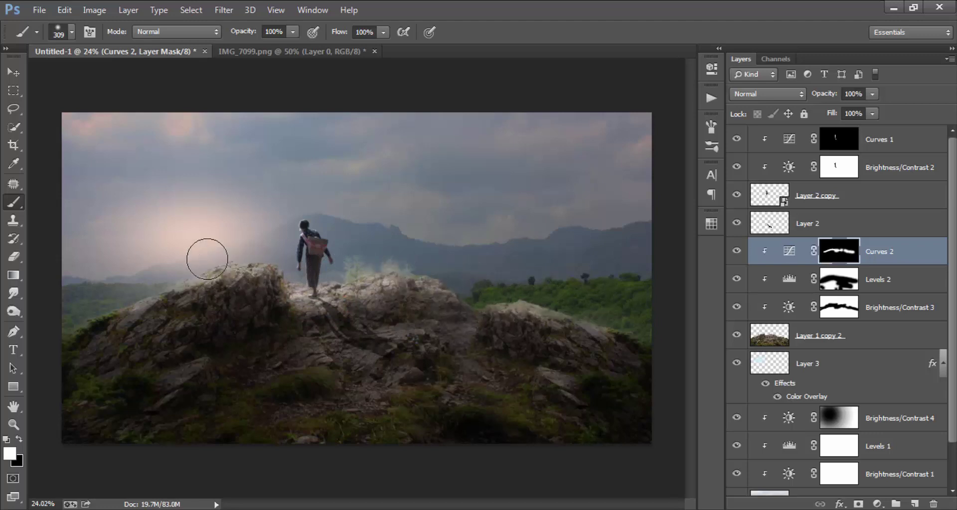
{"action": "scroll", "coordinate": [259, 229], "scroll_direction": "down", "scroll_amount": 1}
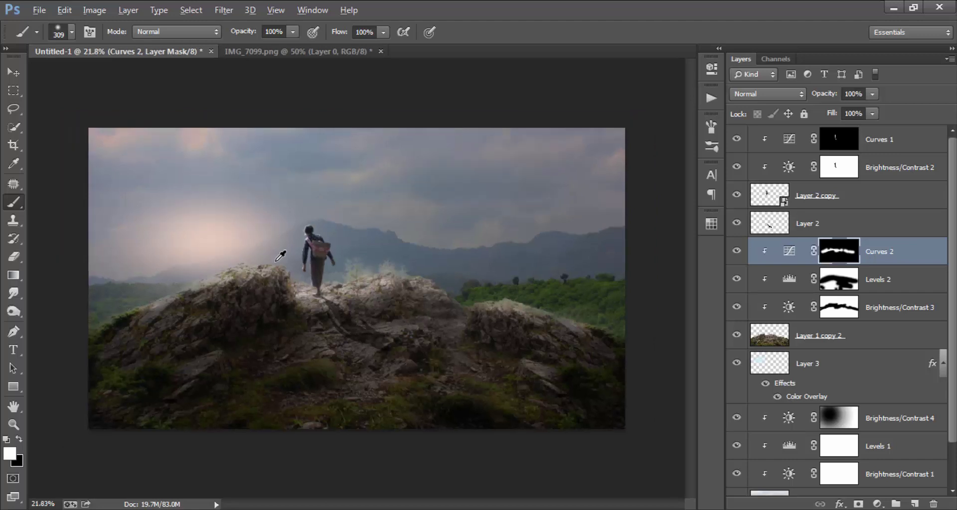
{"action": "key", "text": "alt"}
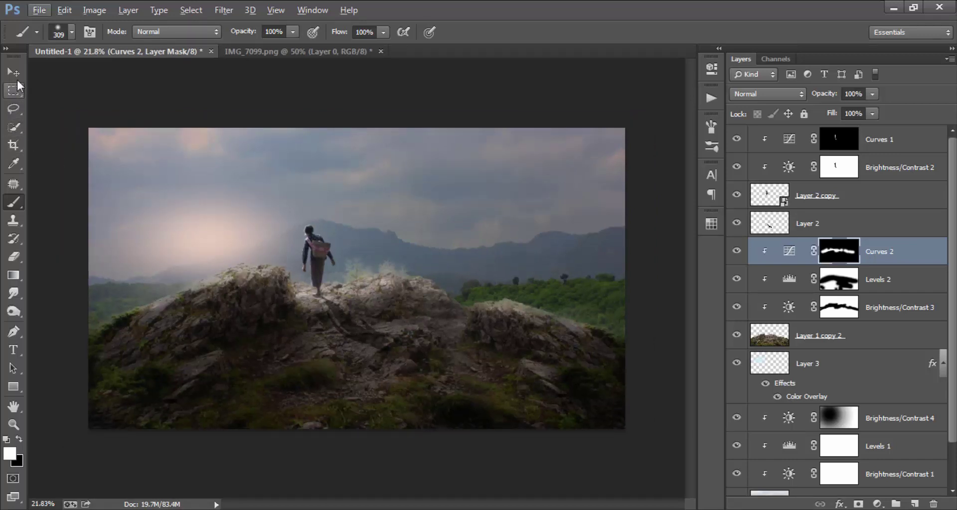
{"action": "left_click", "coordinate": [14, 72]}
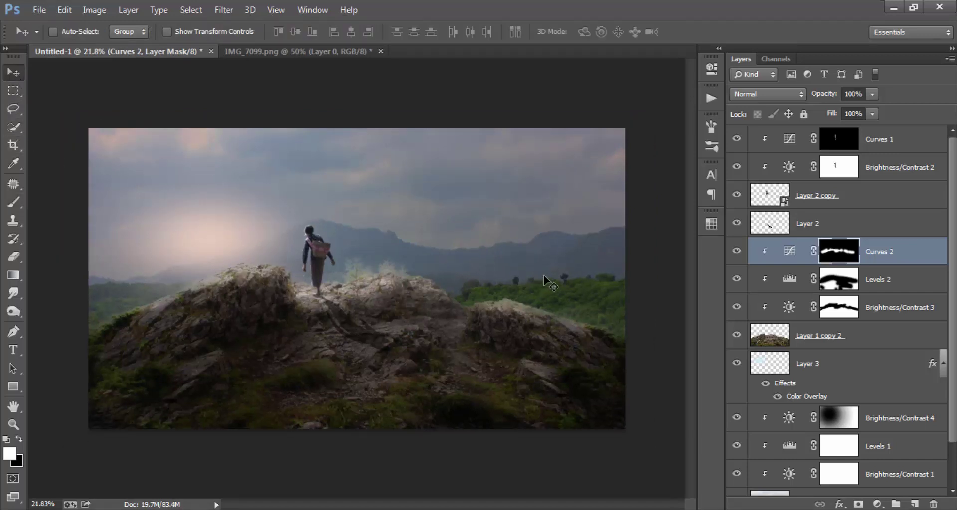
{"action": "scroll", "coordinate": [562, 273], "scroll_direction": "up", "scroll_amount": 2}
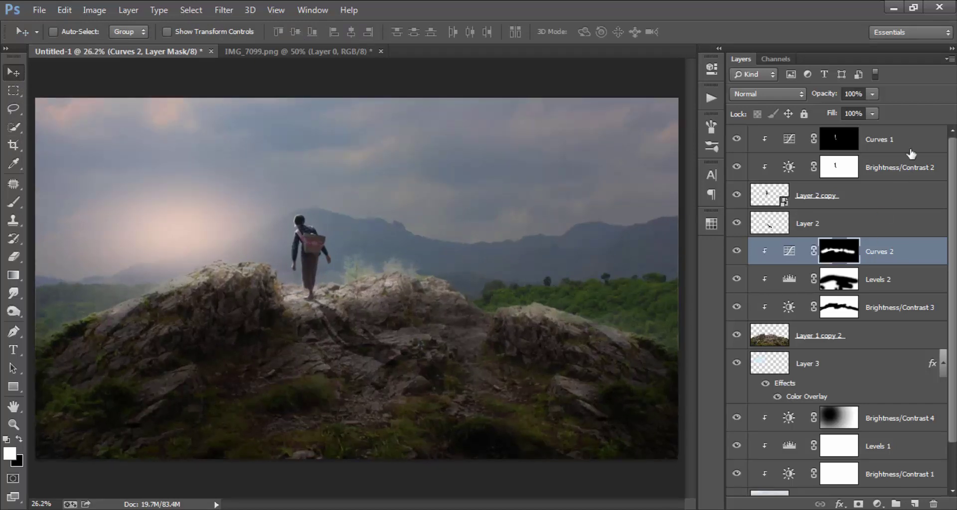
- Drop Curves 2 to 69% opacity and toggle Curves 2, Levels 2 and Brightness/Contrast 3 to compare
{"action": "left_click_drag", "start_coordinate": [873, 94], "coordinate": [842, 109]}
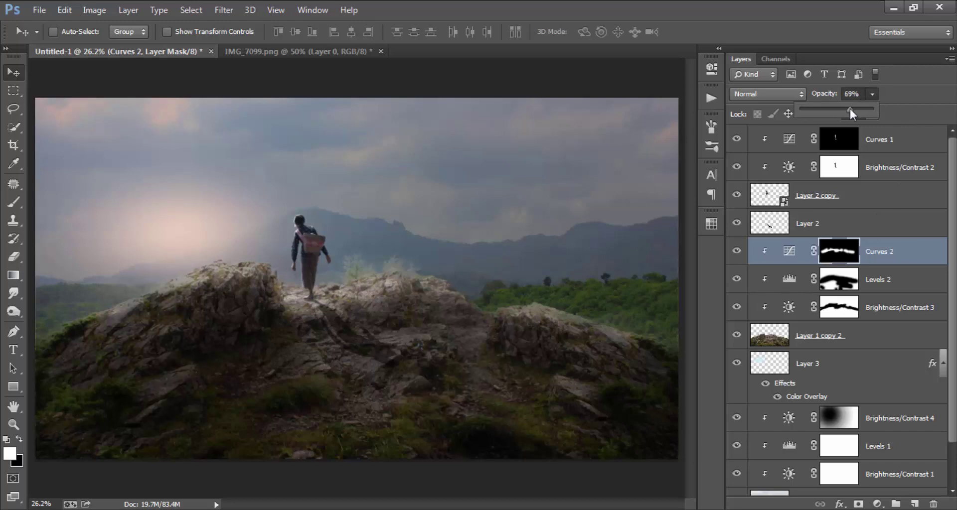
{"action": "left_click", "coordinate": [737, 252]}
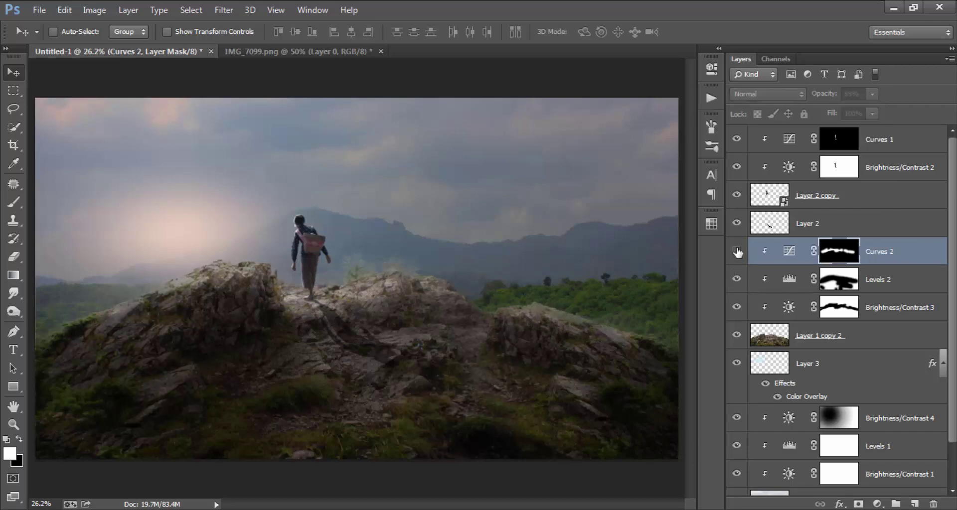
{"action": "left_click", "coordinate": [737, 252]}
{"action": "left_click", "coordinate": [737, 280]}
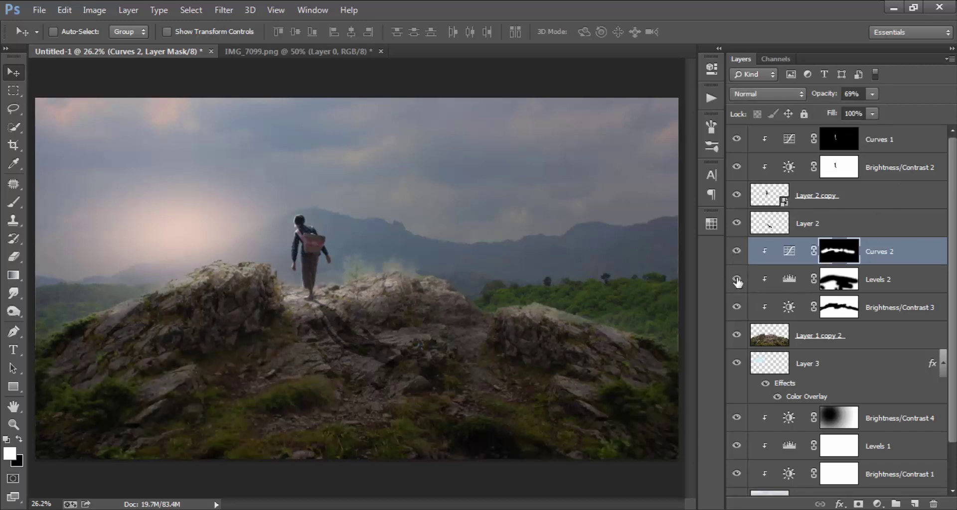
{"action": "left_click", "coordinate": [737, 280]}
{"action": "left_click", "coordinate": [736, 307]}
{"action": "left_click", "coordinate": [736, 307]}
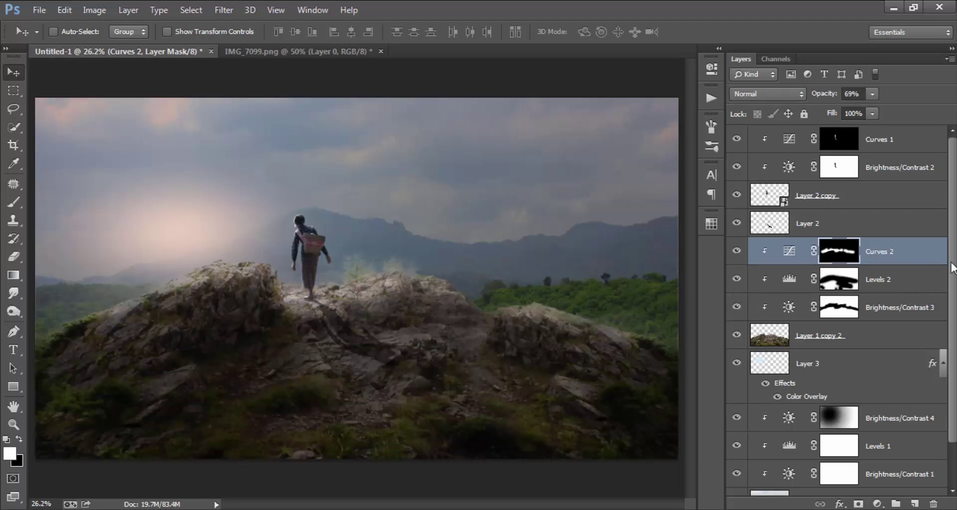
{"action": "left_click_drag", "start_coordinate": [952, 268], "coordinate": [952, 313]}
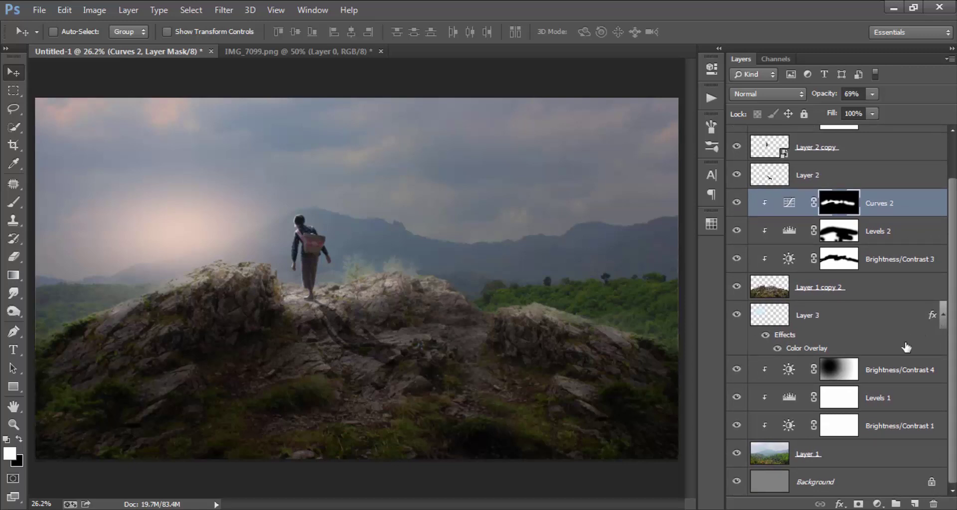
- Create a new layer above Brightness/Contrast 4 and pick a light warm grey sampled from the scene
{"action": "left_click", "coordinate": [912, 375]}
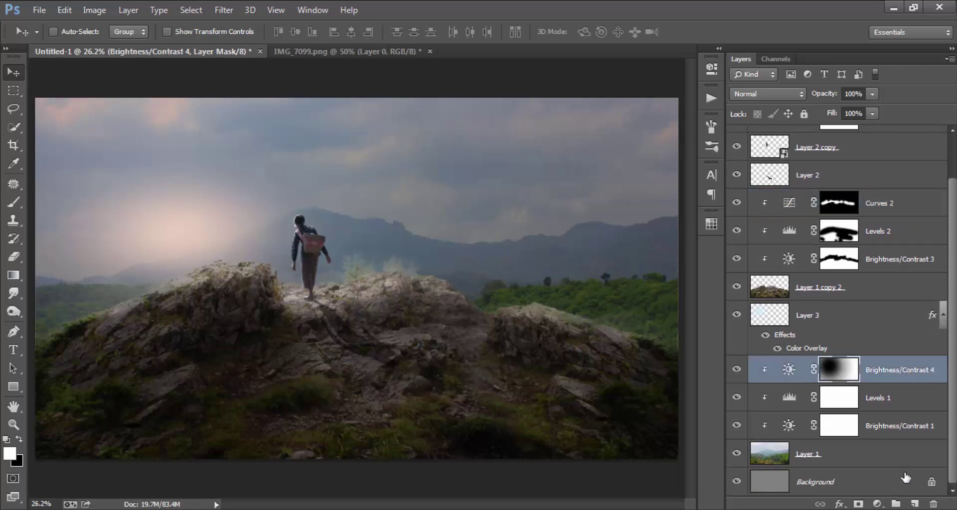
{"action": "left_click", "coordinate": [915, 503]}
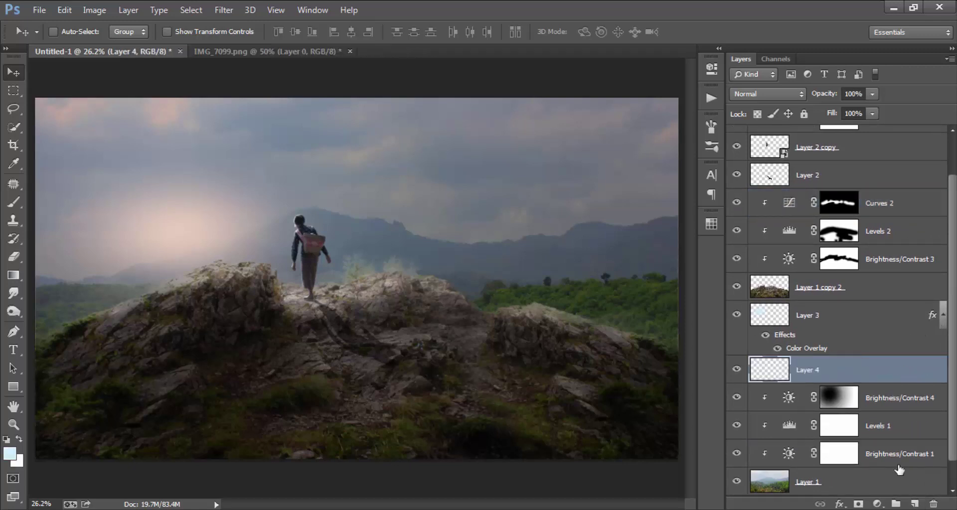
{"action": "left_click", "coordinate": [13, 202]}
{"action": "left_click", "coordinate": [9, 454]}
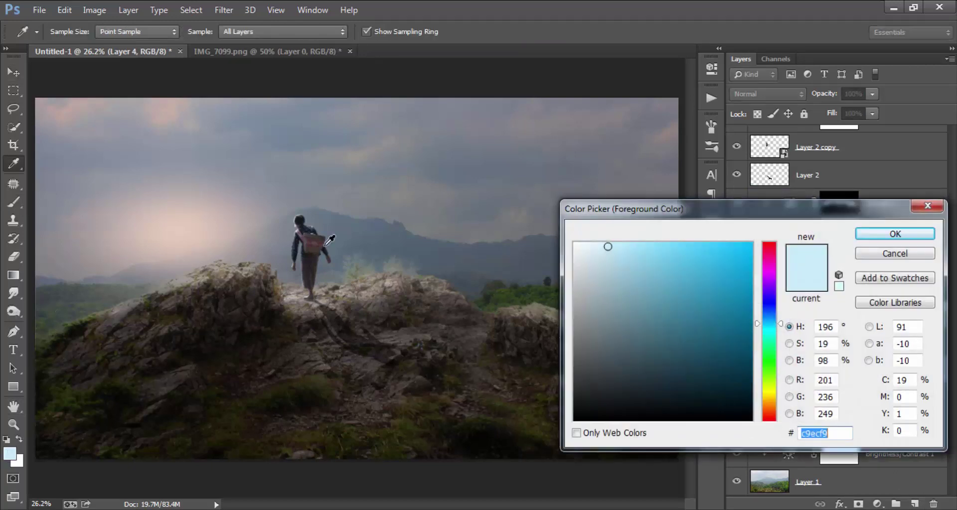
{"action": "left_click", "coordinate": [249, 186]}
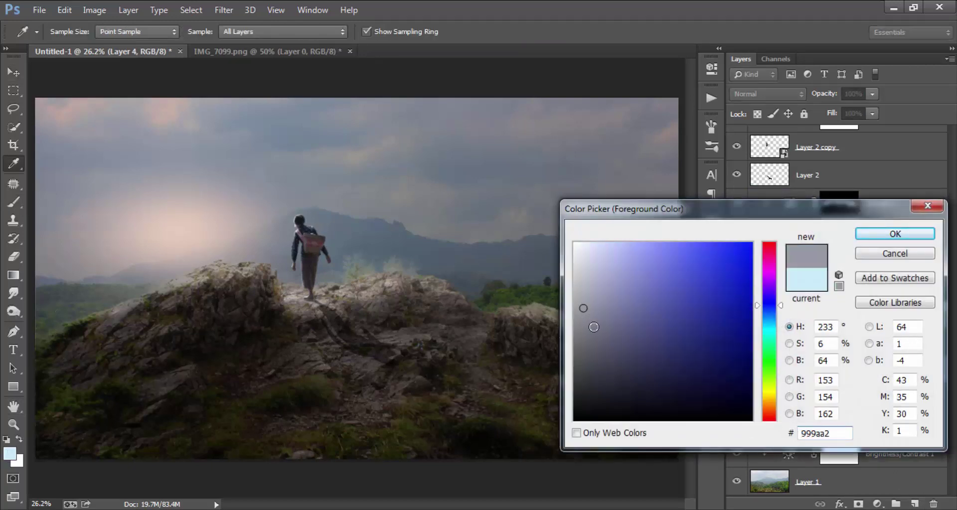
{"action": "left_click", "coordinate": [299, 290]}
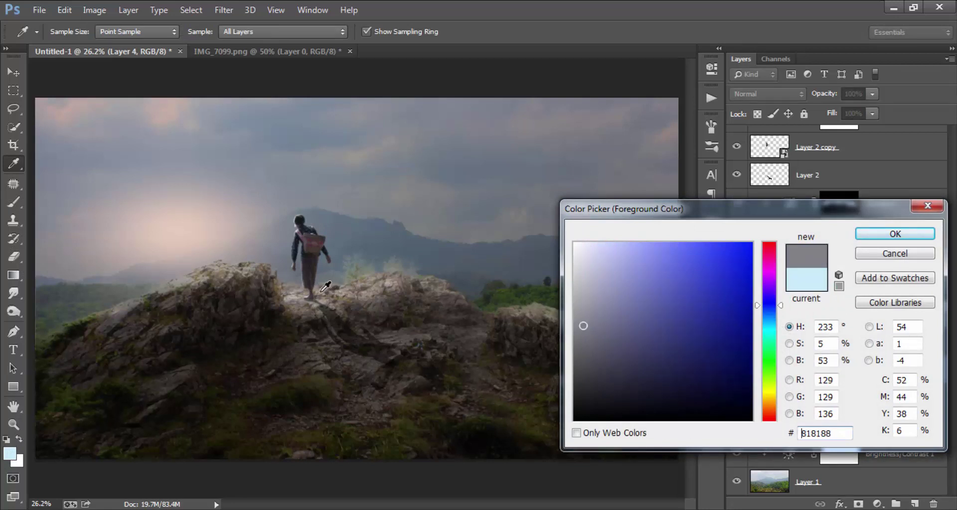
{"action": "left_click", "coordinate": [389, 303]}
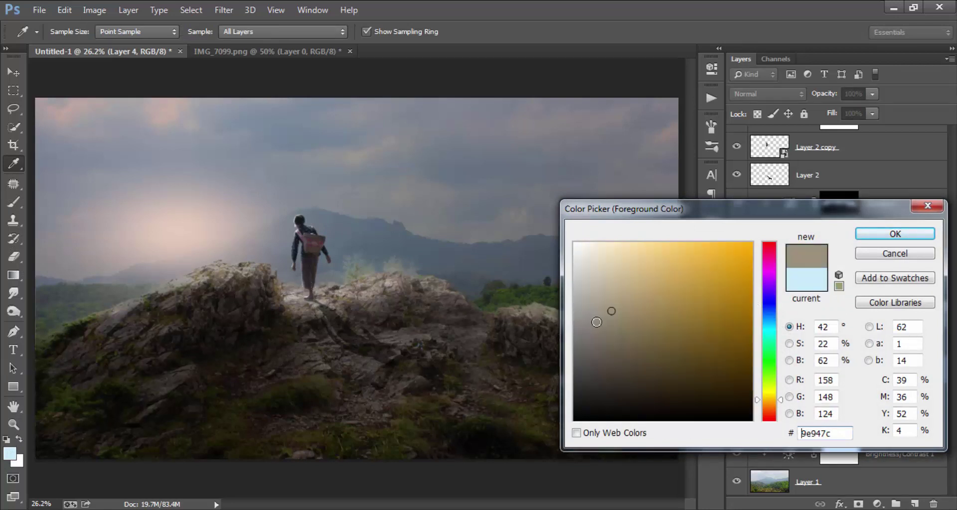
{"action": "left_click_drag", "start_coordinate": [593, 319], "coordinate": [580, 288]}
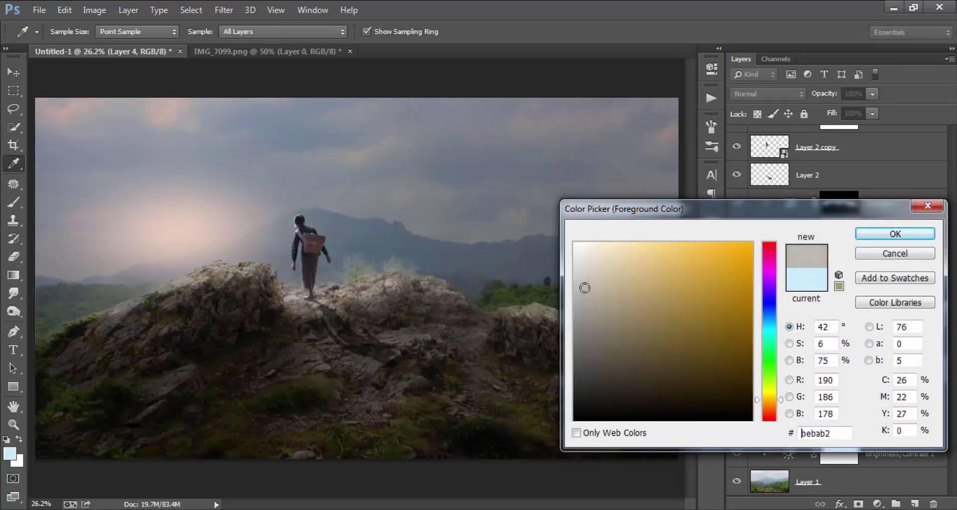
{"action": "key", "text": "b"}
{"action": "left_click", "coordinate": [888, 235]}
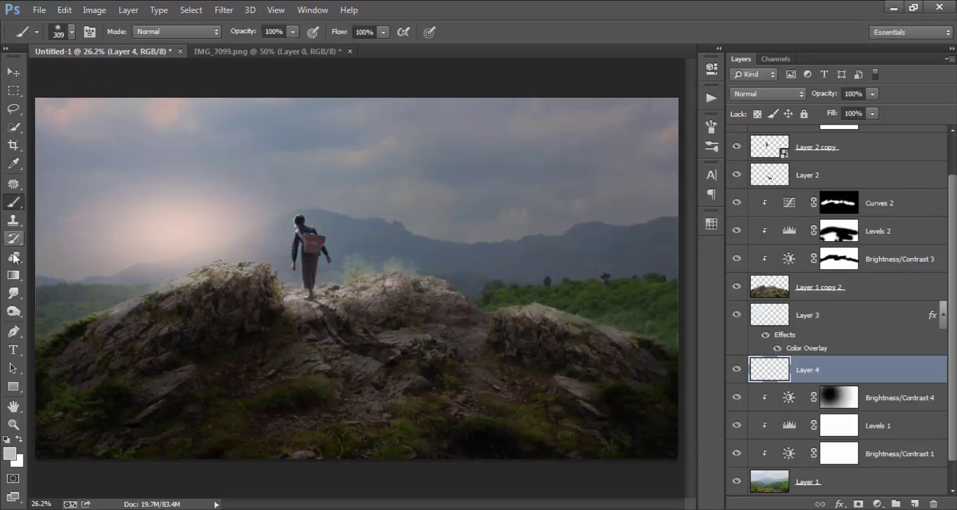
- Draw an upward linear grey gradient over the hills and set Layer 4 opacity to 43%
{"action": "left_click", "coordinate": [14, 275]}
{"action": "left_click", "coordinate": [129, 31]}
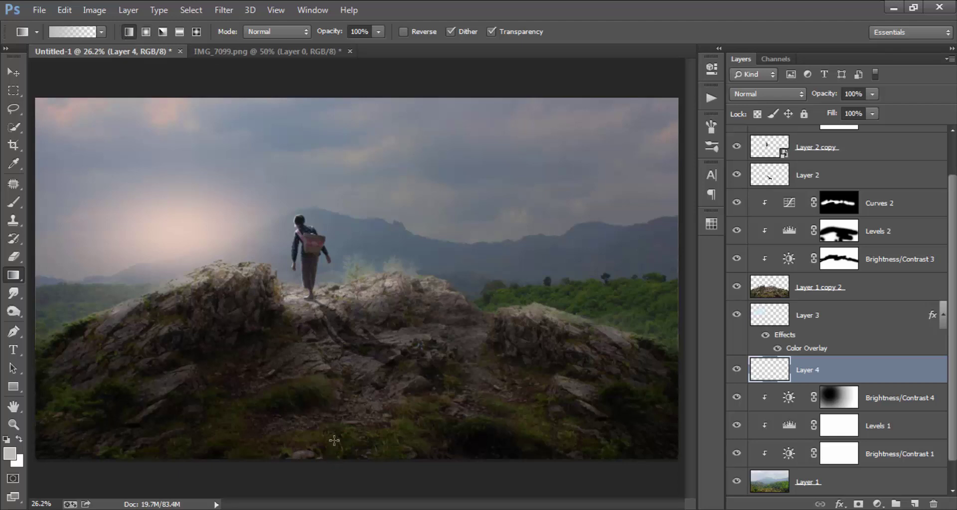
{"action": "left_click_drag", "start_coordinate": [334, 440], "coordinate": [339, 160]}
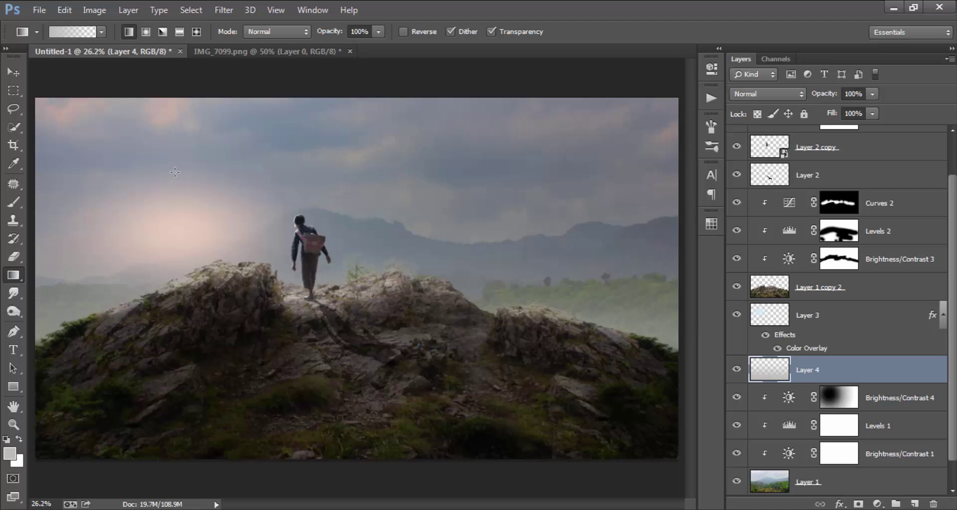
{"action": "left_click", "coordinate": [14, 72]}
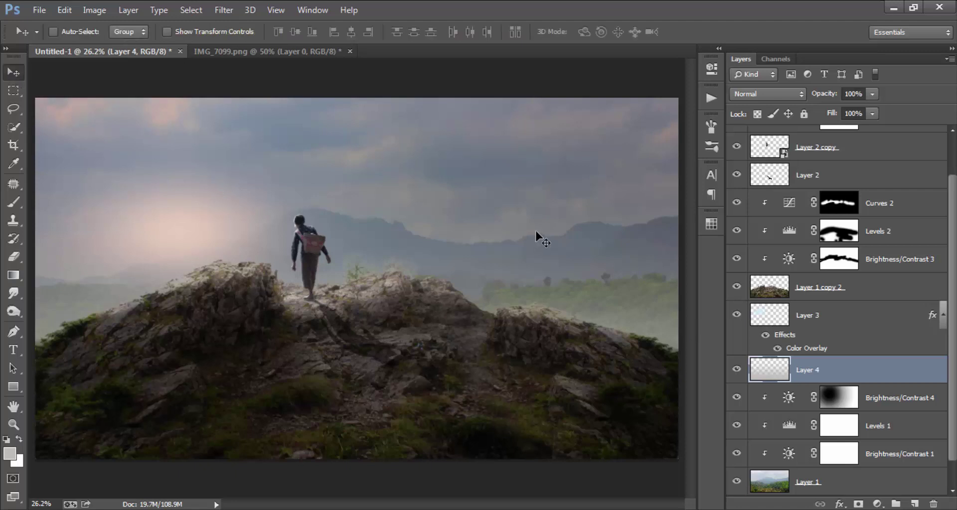
{"action": "left_click", "coordinate": [871, 95]}
{"action": "mouse_move", "coordinate": [830, 109]}
{"action": "left_mouse_down"}
{"action": "mouse_move", "coordinate": [846, 117]}
{"action": "mouse_move", "coordinate": [833, 118]}
{"action": "left_mouse_up"}
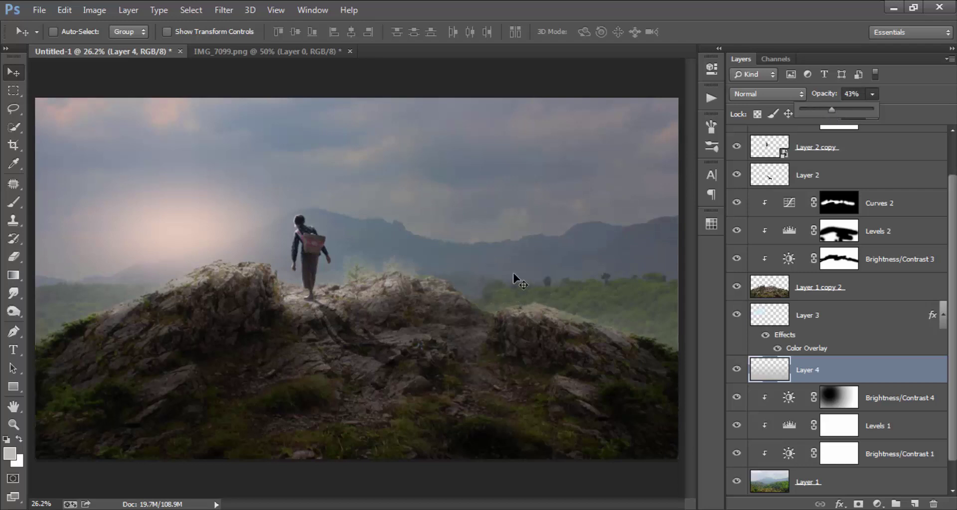
{"action": "left_click_drag", "start_coordinate": [953, 188], "coordinate": [952, 150]}
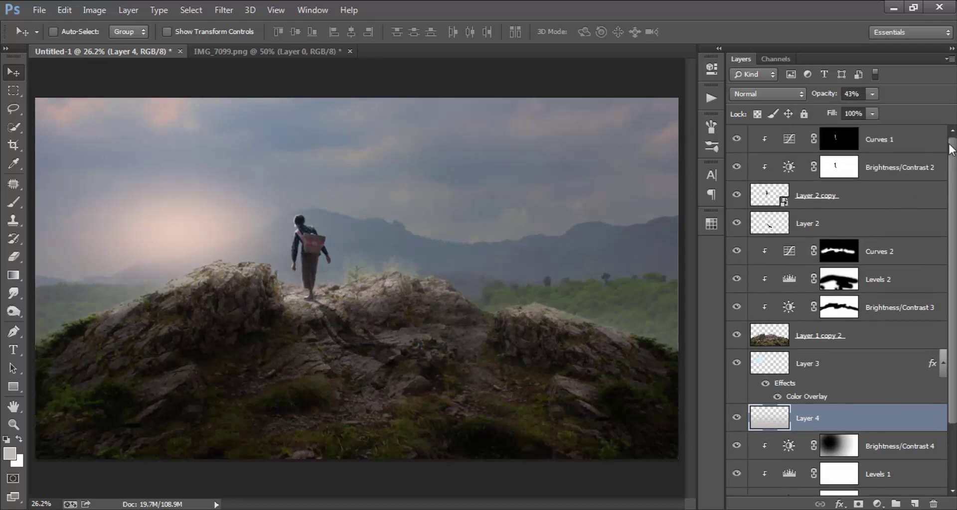
- Add a Brightness/Contrast 5 layer with contrast eased to 24, then an empty Layer 5 above it
{"action": "left_click", "coordinate": [917, 147]}
{"action": "left_click", "coordinate": [877, 504]}
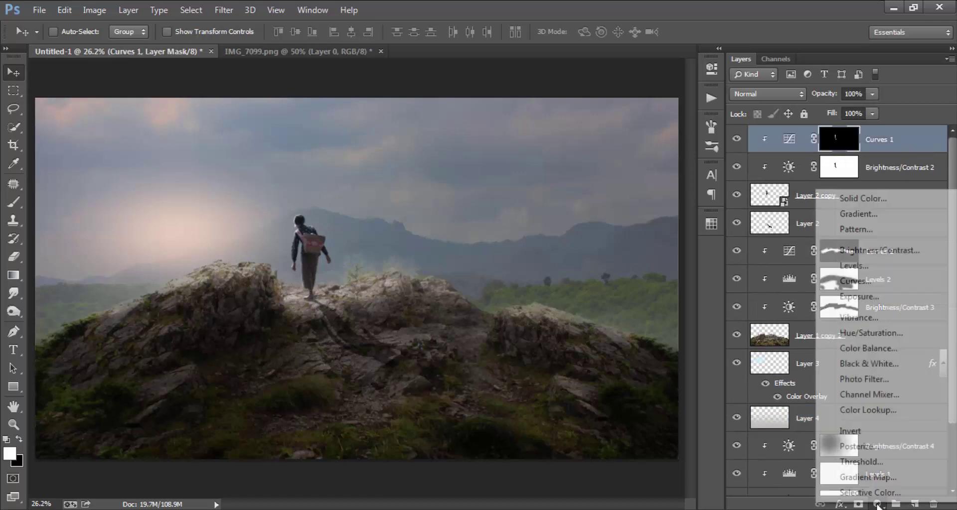
{"action": "left_click", "coordinate": [882, 250]}
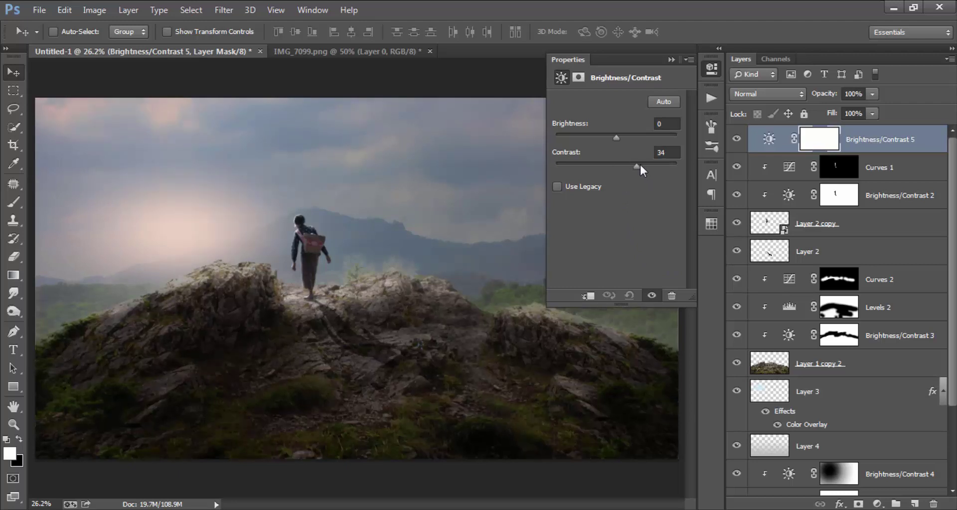
{"action": "left_click_drag", "start_coordinate": [635, 166], "coordinate": [630, 170]}
{"action": "left_click_drag", "start_coordinate": [631, 169], "coordinate": [631, 169]}
{"action": "left_click", "coordinate": [706, 93]}
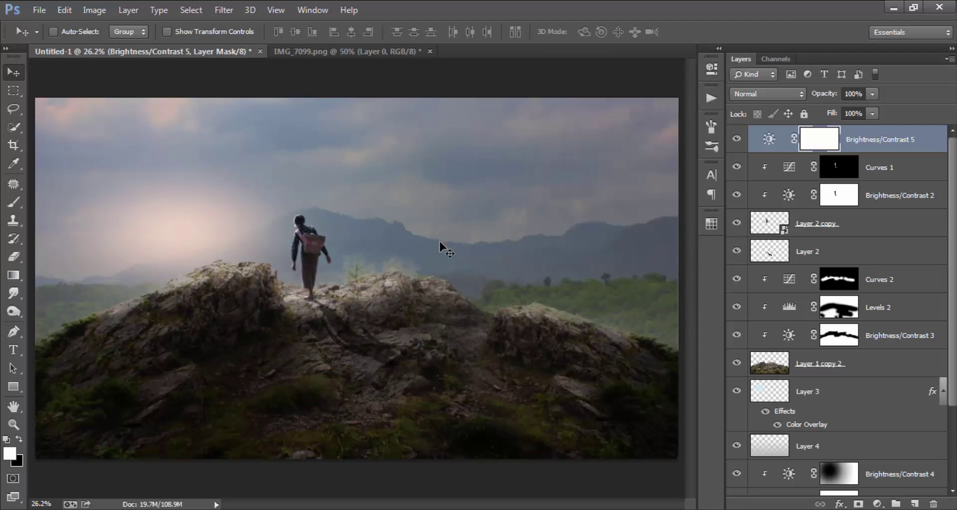
{"action": "left_click", "coordinate": [914, 504]}
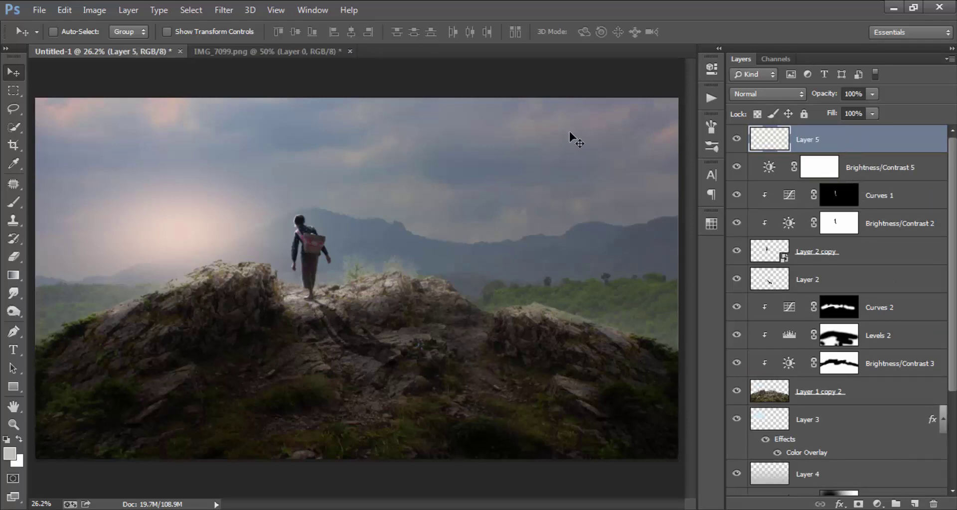
- Fill Layer 5 with 50% Gray
{"action": "left_click", "coordinate": [65, 10]}
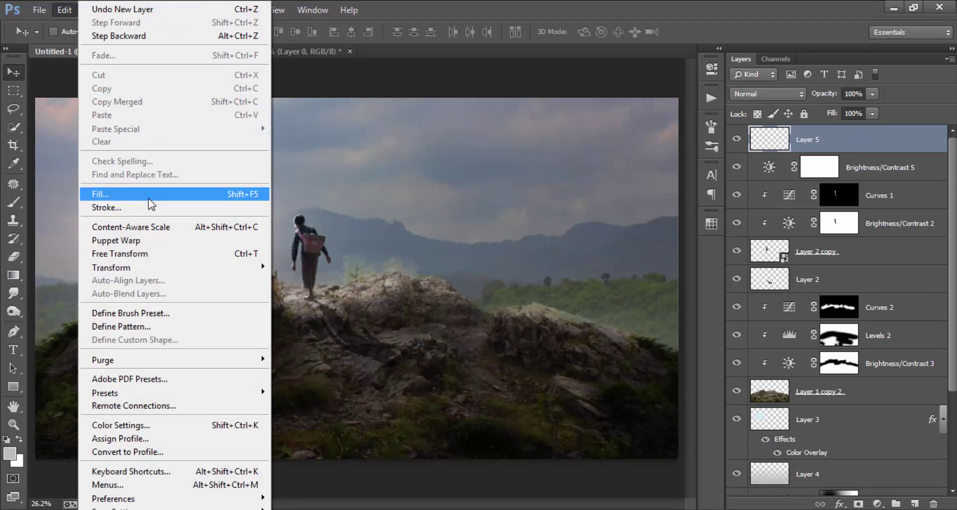
{"action": "left_click", "coordinate": [148, 195]}
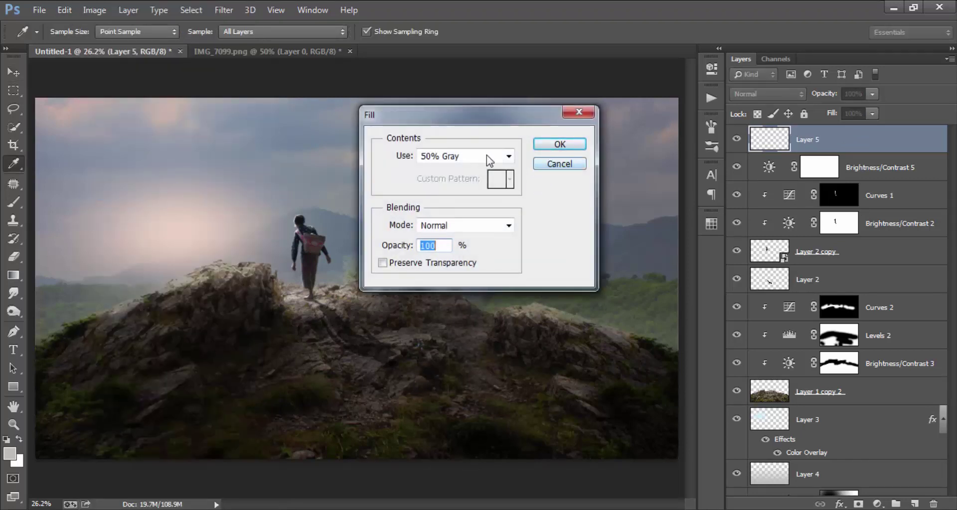
{"action": "left_click", "coordinate": [474, 156]}
{"action": "left_click", "coordinate": [548, 149]}
{"action": "key", "text": "v"}
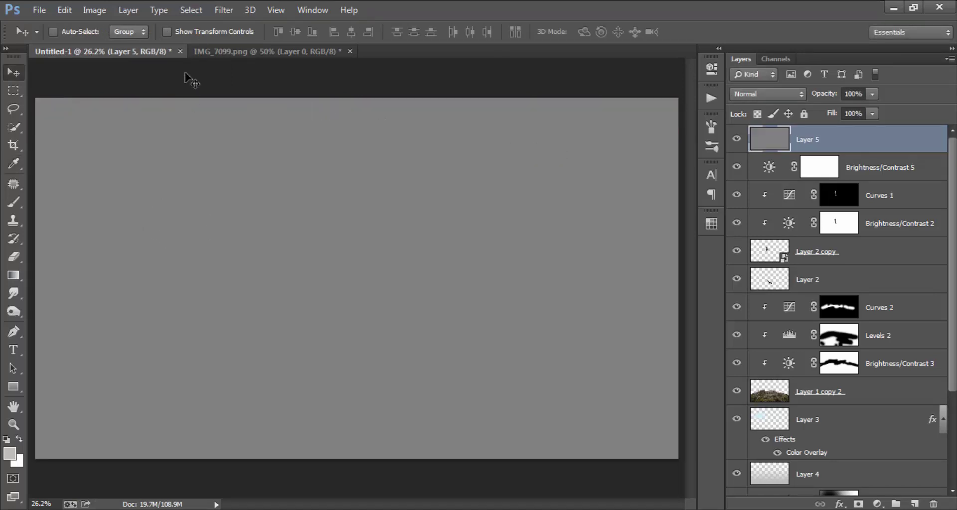
- Render a 105mm Prime lens flare with its centre moved toward the upper left
{"action": "left_click", "coordinate": [222, 10]}
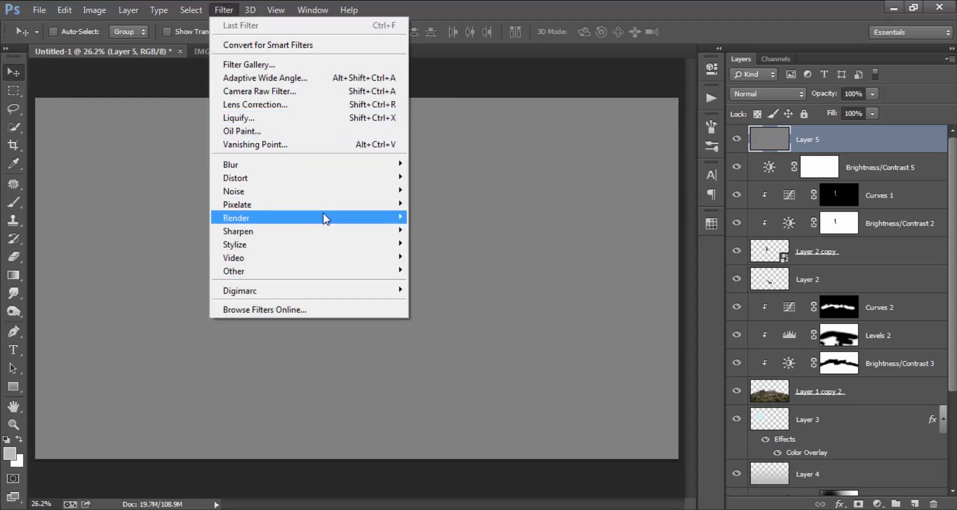
{"action": "mouse_move", "coordinate": [236, 217]}
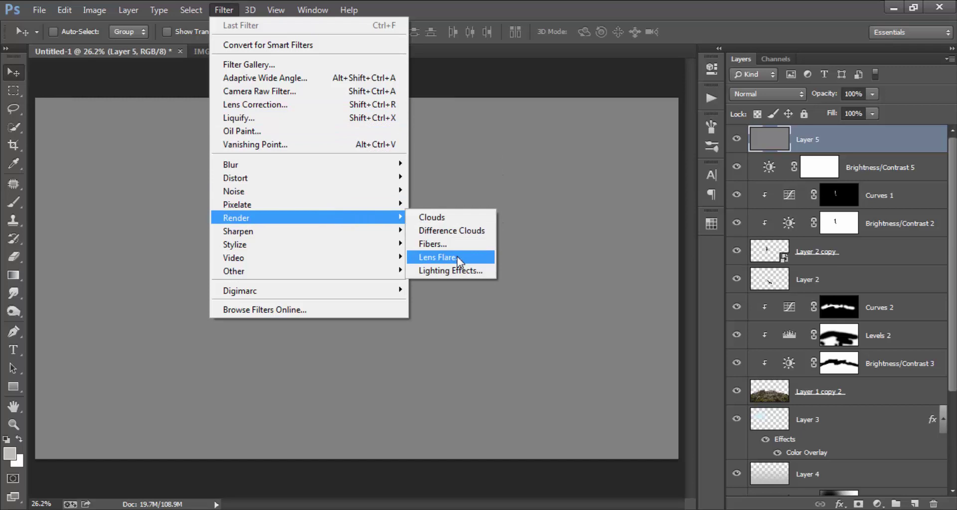
{"action": "left_click", "coordinate": [456, 256]}
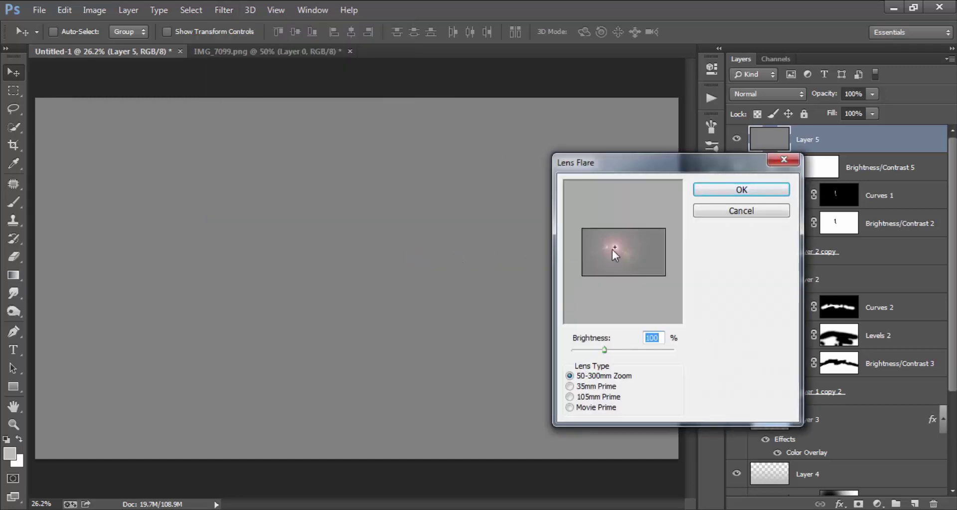
{"action": "left_click_drag", "start_coordinate": [612, 250], "coordinate": [606, 243]}
{"action": "left_click", "coordinate": [574, 386]}
{"action": "left_click", "coordinate": [573, 397]}
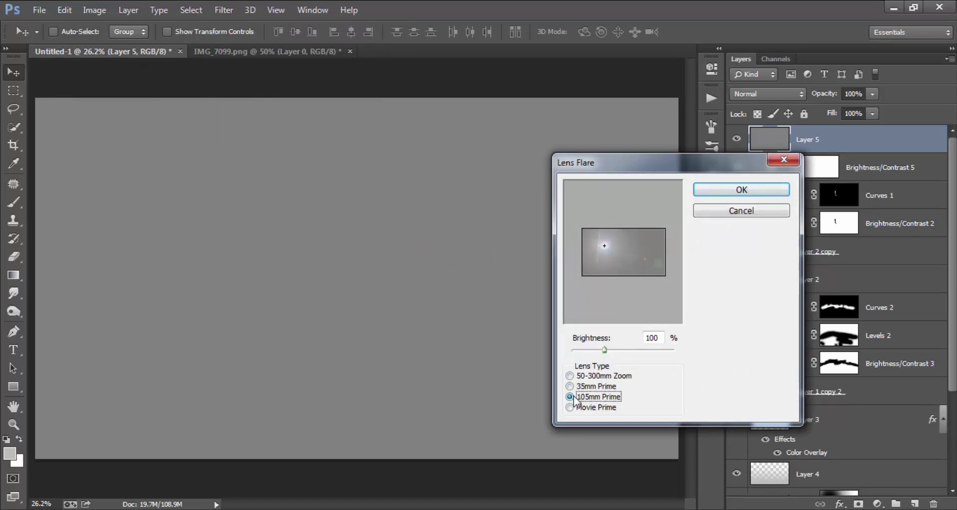
{"action": "left_click", "coordinate": [573, 407]}
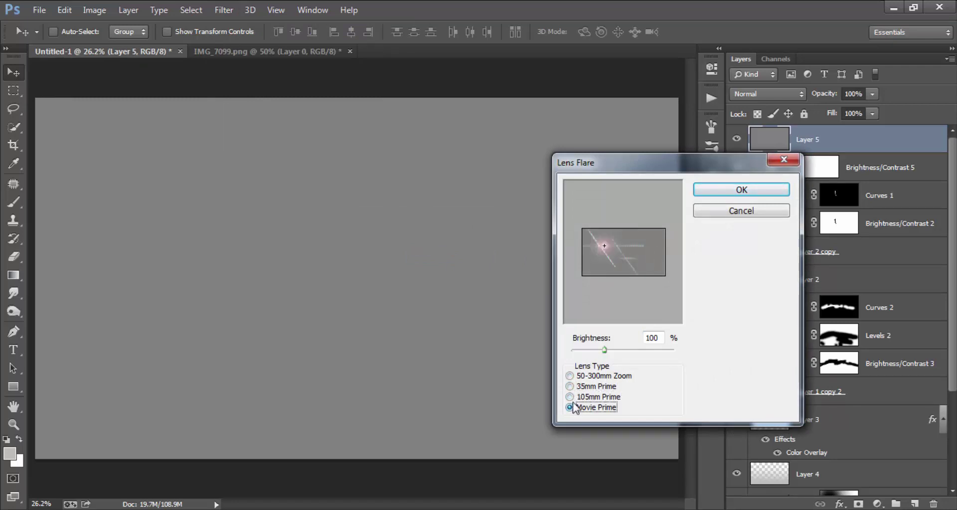
{"action": "left_click", "coordinate": [583, 397]}
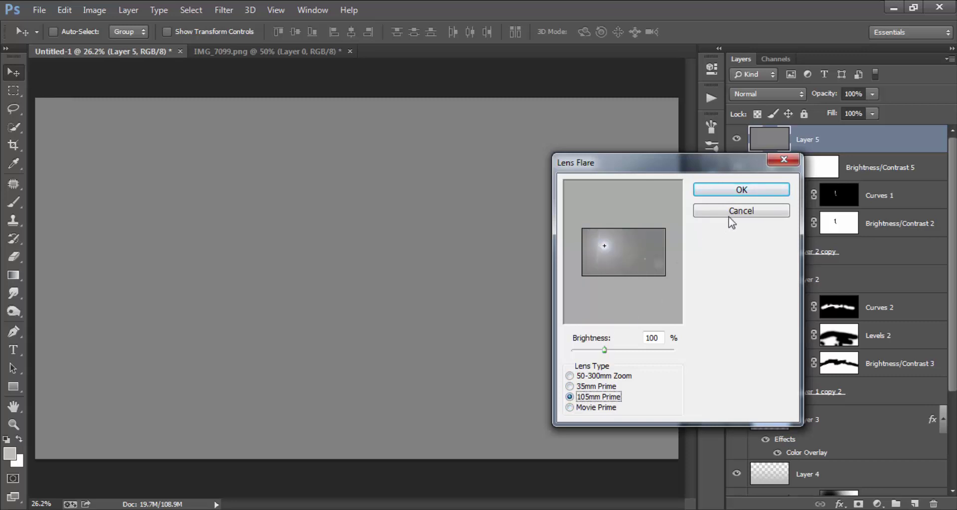
{"action": "left_click", "coordinate": [746, 191]}
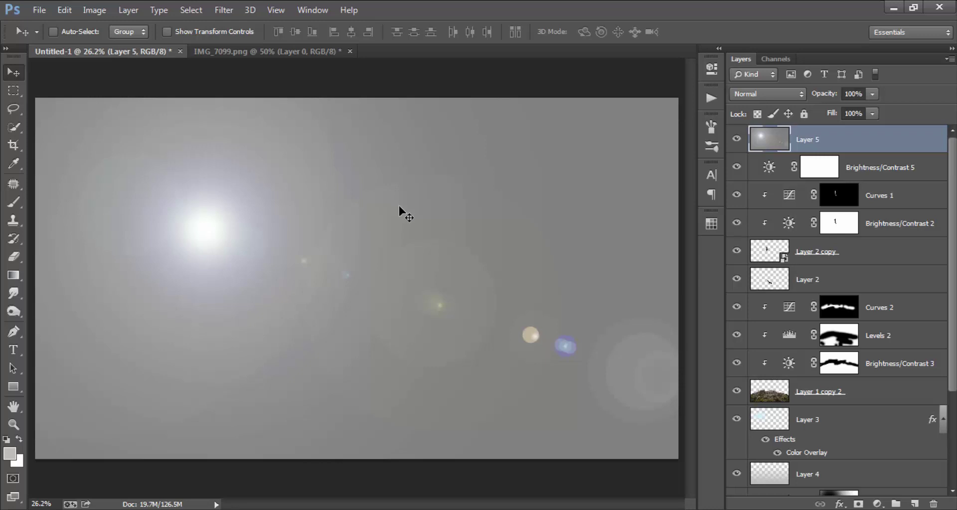
- Try Screen then Soft Light blending on the flare layer, toggling its visibility to compare
{"action": "left_click", "coordinate": [767, 94]}
{"action": "left_click", "coordinate": [754, 223]}
{"action": "left_click", "coordinate": [772, 93]}
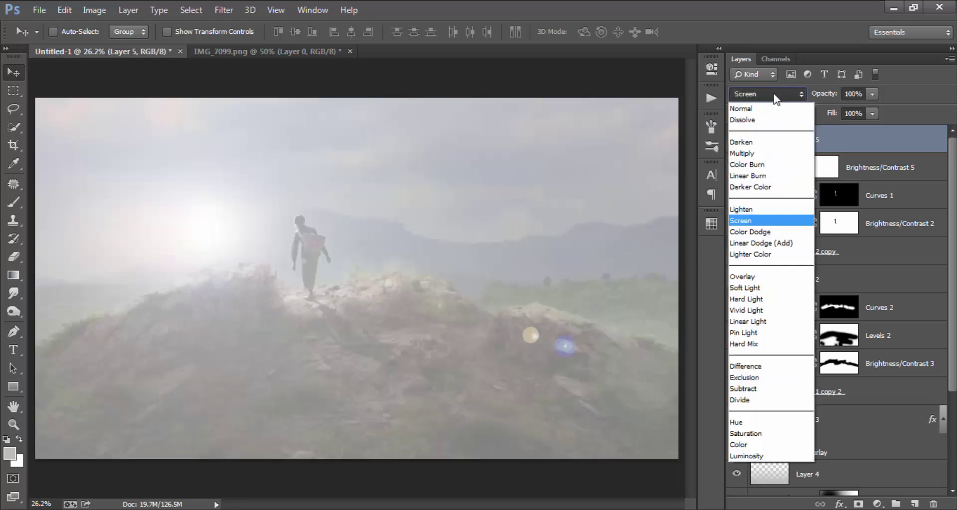
{"action": "left_click", "coordinate": [750, 288]}
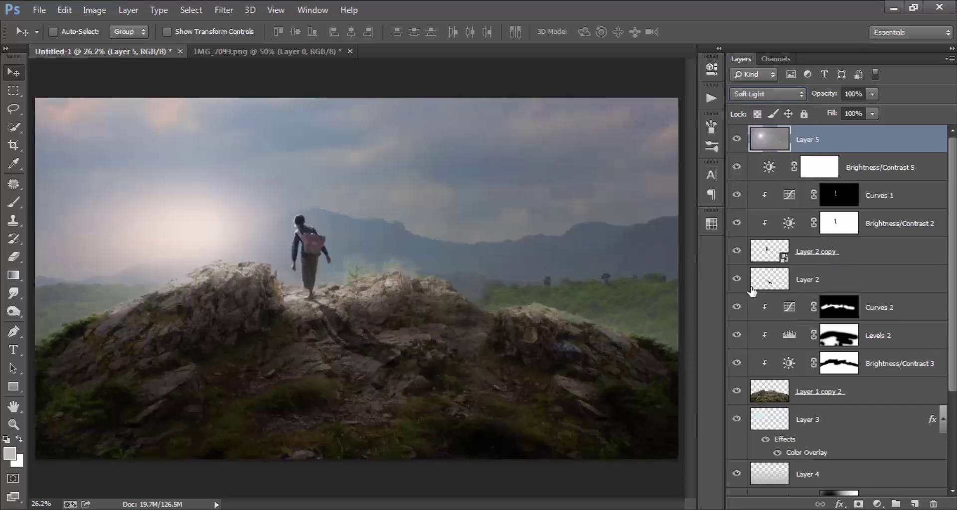
{"action": "left_click", "coordinate": [736, 140]}
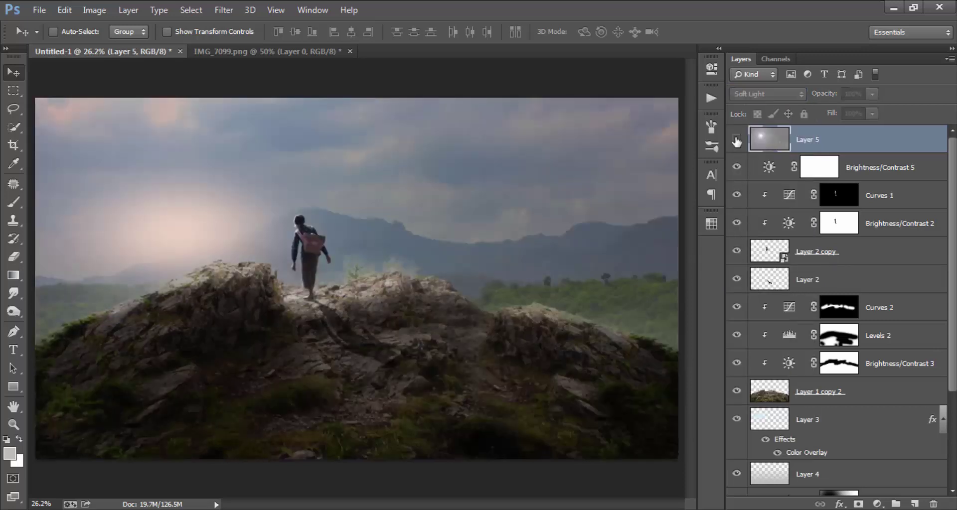
{"action": "left_click", "coordinate": [737, 140]}
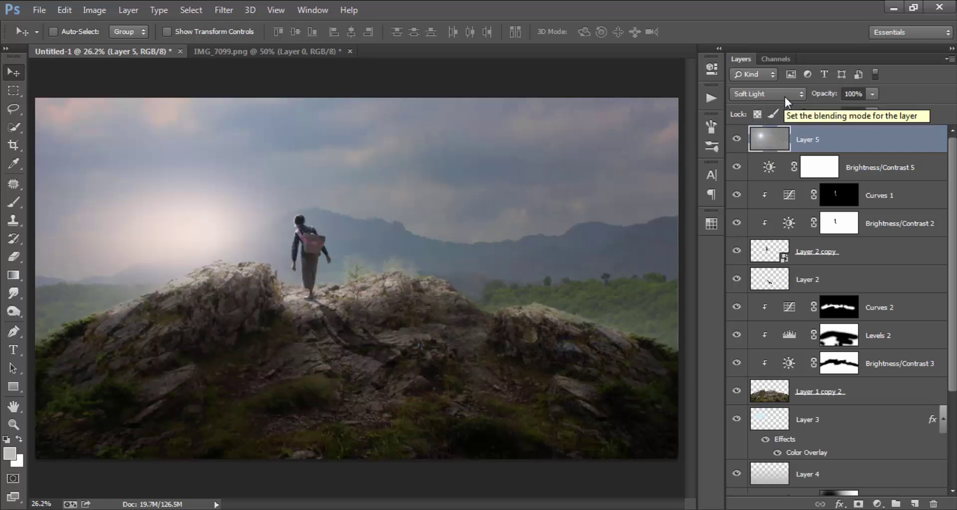
- Set Layer 5 to Overlay and nudge the sun glow slightly left, comparing before and after
{"action": "left_click", "coordinate": [795, 94]}
{"action": "left_click", "coordinate": [761, 276]}
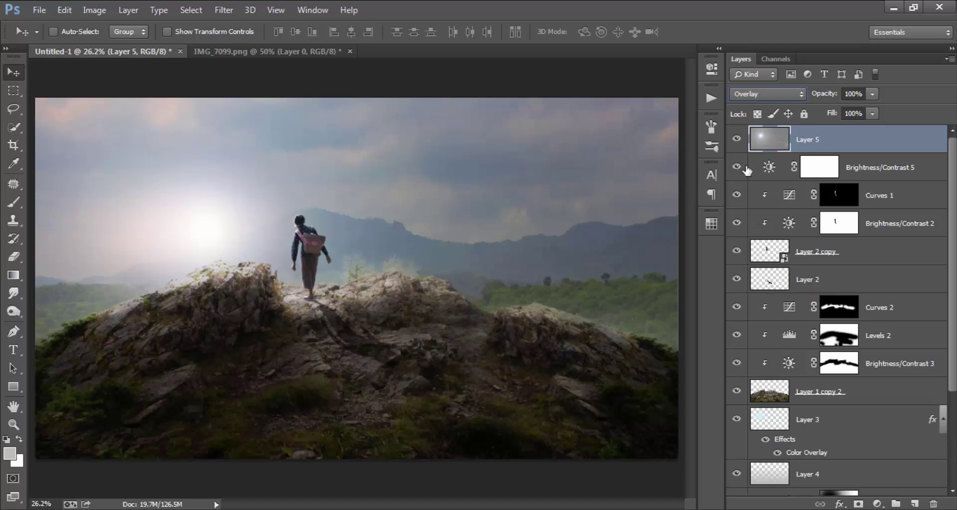
{"action": "left_click", "coordinate": [736, 139]}
{"action": "left_click", "coordinate": [738, 138]}
{"action": "left_click", "coordinate": [737, 138]}
{"action": "mouse_move", "coordinate": [267, 224]}
{"action": "left_mouse_down"}
{"action": "mouse_move", "coordinate": [244, 221]}
{"action": "mouse_move", "coordinate": [277, 246]}
{"action": "mouse_move", "coordinate": [259, 220]}
{"action": "left_mouse_up"}
{"action": "scroll", "coordinate": [512, 271], "scroll_direction": "down", "scroll_amount": 3}
{"action": "scroll", "coordinate": [454, 266], "scroll_direction": "up", "scroll_amount": 3}
{"action": "left_click", "coordinate": [737, 140]}
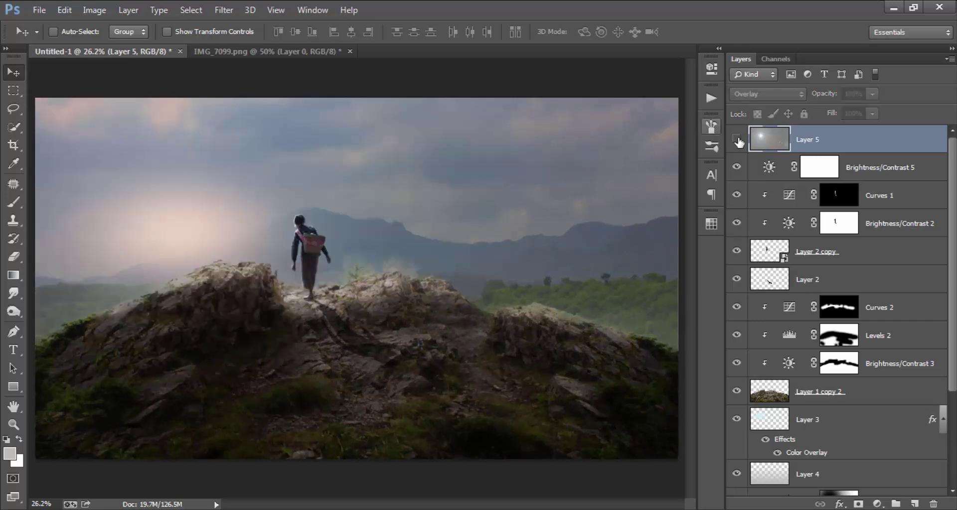
{"action": "left_click", "coordinate": [737, 141]}
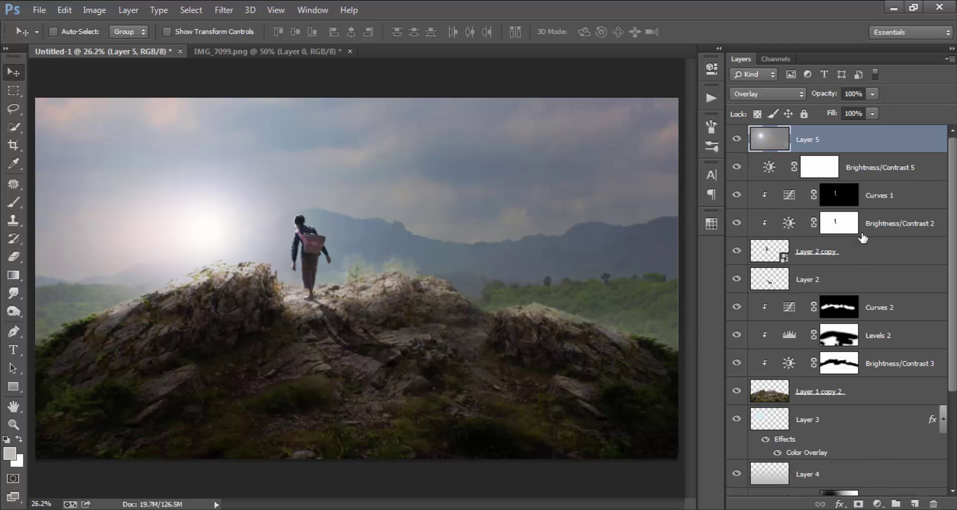
- Add a Vibrance layer above Brightness/Contrast 5 with vibrance +14 and saturation -8
{"action": "left_click", "coordinate": [872, 169]}
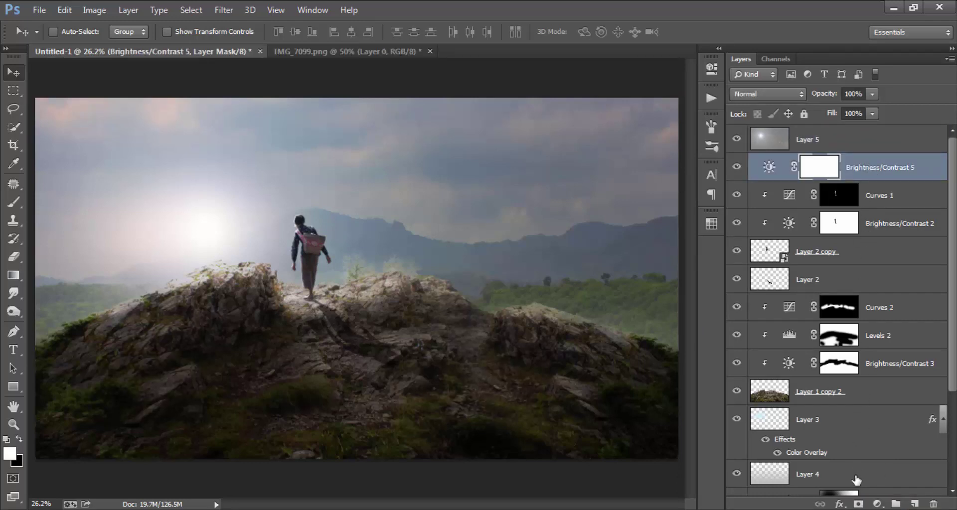
{"action": "left_click", "coordinate": [876, 505]}
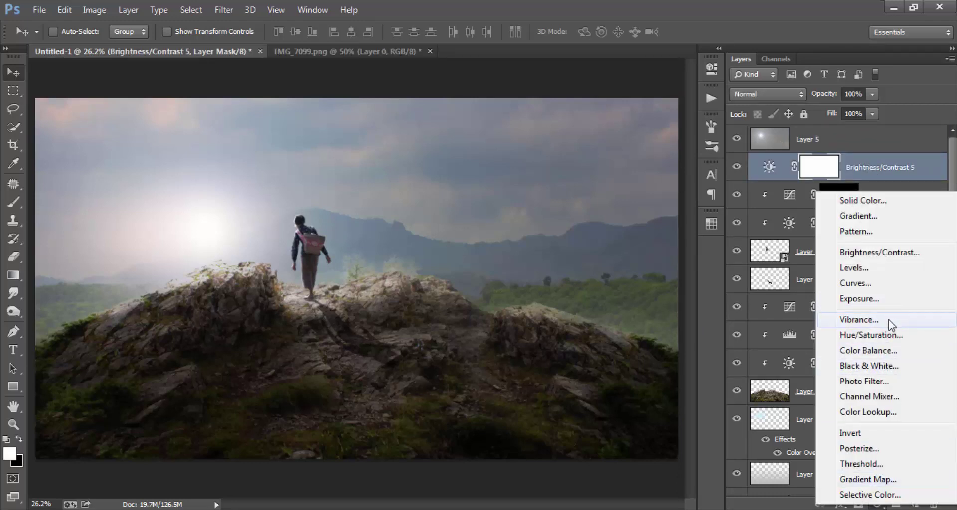
{"action": "left_click", "coordinate": [885, 320]}
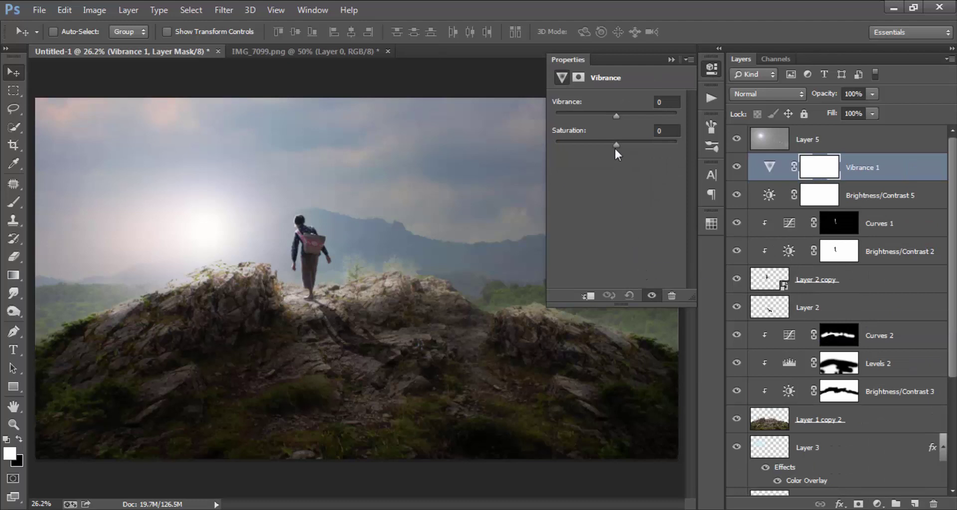
{"action": "left_click_drag", "start_coordinate": [658, 148], "coordinate": [612, 147]}
{"action": "mouse_move", "coordinate": [617, 116]}
{"action": "left_mouse_down"}
{"action": "mouse_move", "coordinate": [648, 121]}
{"action": "mouse_move", "coordinate": [603, 120]}
{"action": "mouse_move", "coordinate": [625, 121]}
{"action": "left_mouse_up"}
{"action": "left_click", "coordinate": [705, 69]}
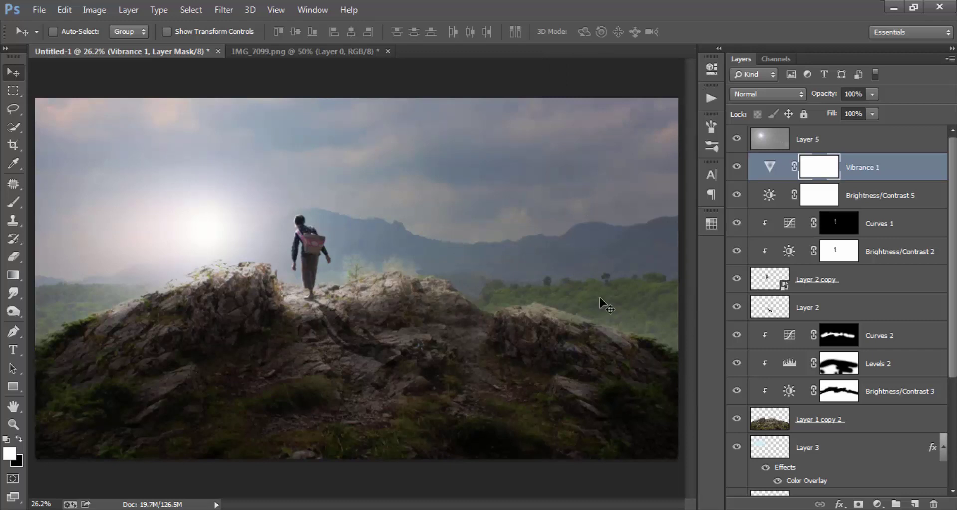
{"action": "left_click", "coordinate": [877, 504]}
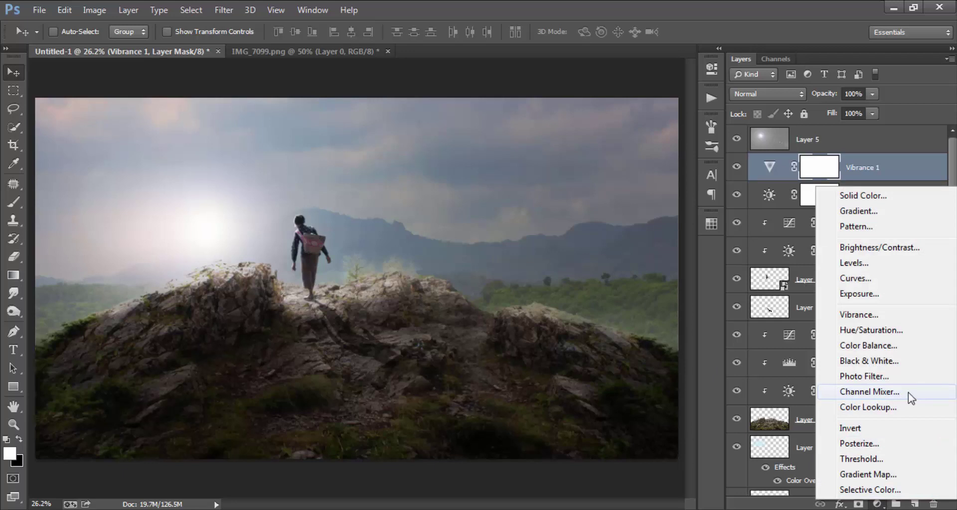
- Add a Channel Mixer with Blue output pulled to about 95%, then toggle it to compare
{"action": "left_click", "coordinate": [869, 392]}
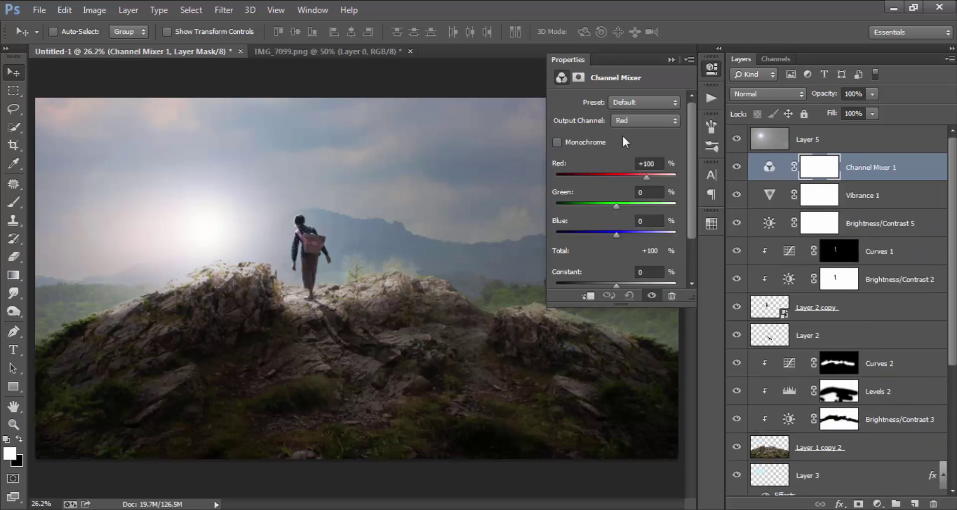
{"action": "left_click", "coordinate": [633, 121]}
{"action": "left_click", "coordinate": [644, 155]}
{"action": "left_click_drag", "start_coordinate": [646, 234], "coordinate": [645, 234]}
{"action": "left_click", "coordinate": [711, 69]}
{"action": "left_click", "coordinate": [736, 167]}
{"action": "left_click", "coordinate": [736, 168]}
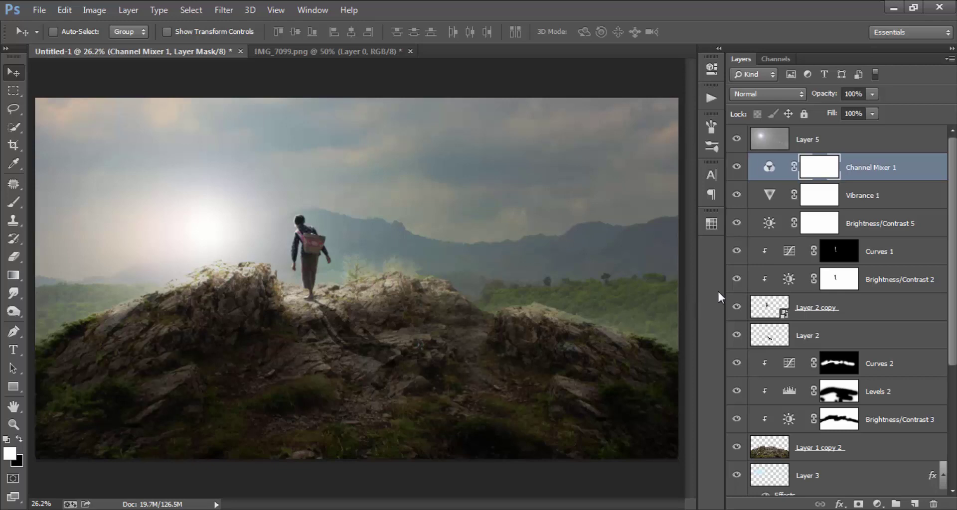
- Group the hiker layer with its Curves and Brightness/Contrast adjustments
{"action": "left_click", "coordinate": [892, 255]}
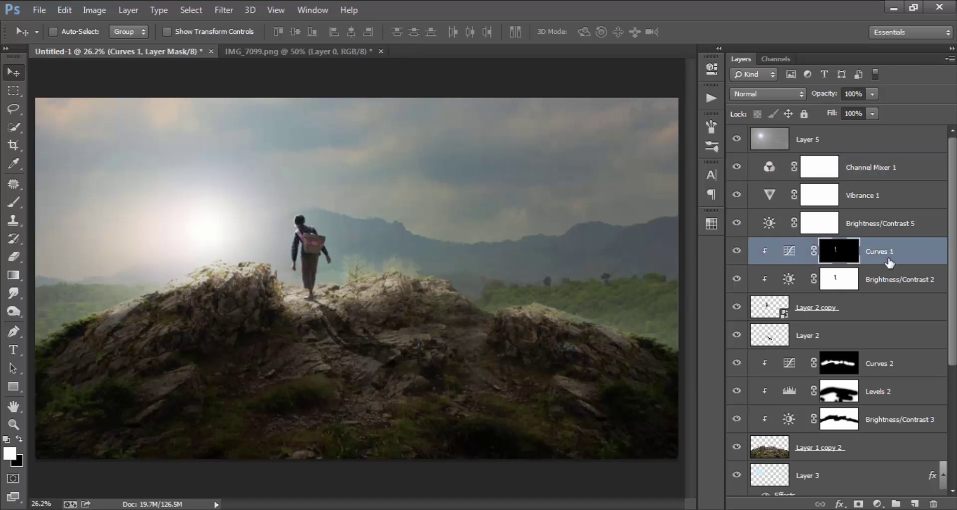
{"action": "left_click", "coordinate": [881, 308], "text": "shift"}
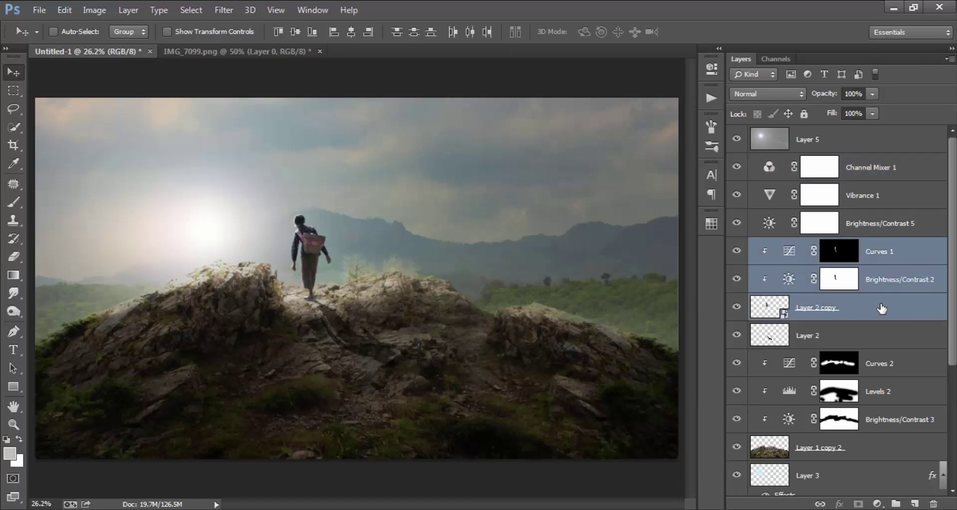
{"action": "left_click_drag", "start_coordinate": [881, 309], "coordinate": [895, 503]}
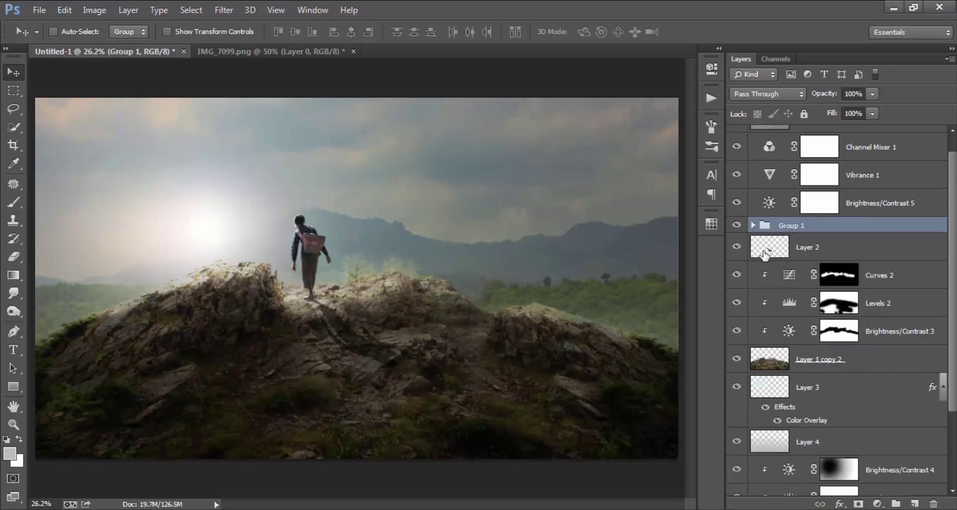
{"action": "left_click", "coordinate": [736, 224]}
- Bring in the tree image, rotated about 89° and scaled into the top-right corner
{"action": "left_click", "coordinate": [38, 9]}
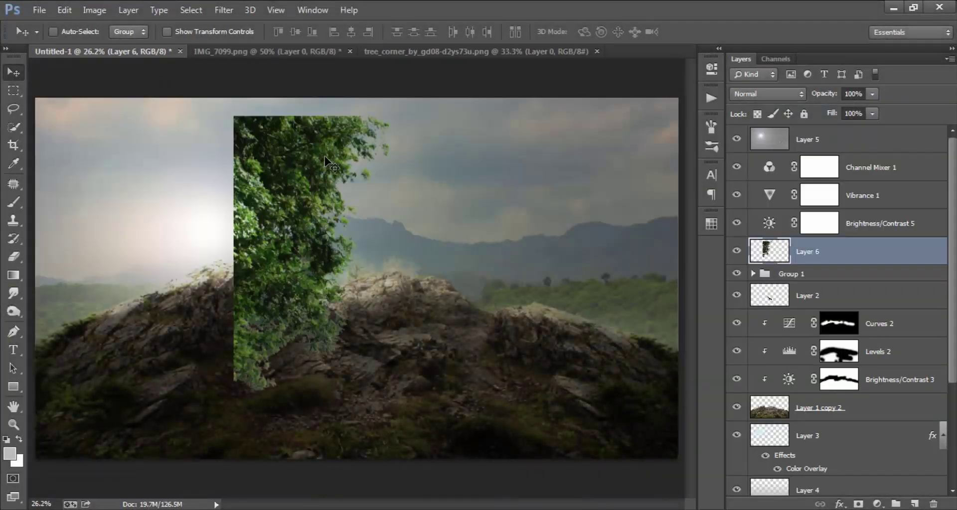
{"action": "mouse_move", "coordinate": [324, 158]}
{"action": "left_mouse_down"}
{"action": "mouse_move", "coordinate": [542, 192]}
{"action": "mouse_move", "coordinate": [509, 186]}
{"action": "left_mouse_up"}
{"action": "key", "text": "ctrl+t"}
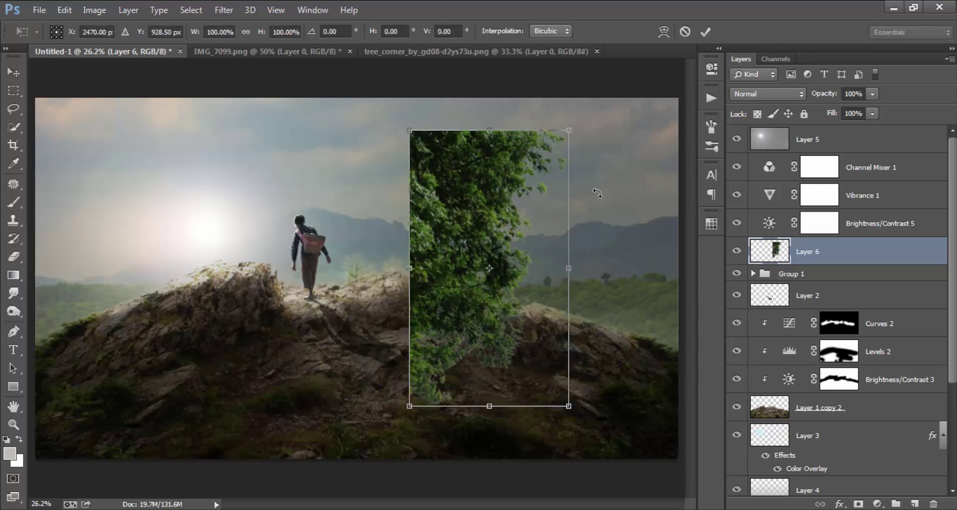
{"action": "mouse_move", "coordinate": [597, 192]}
{"action": "left_mouse_down"}
{"action": "mouse_move", "coordinate": [583, 397]}
{"action": "mouse_move", "coordinate": [590, 391]}
{"action": "left_mouse_up"}
{"action": "left_click_drag", "start_coordinate": [563, 279], "coordinate": [619, 184]}
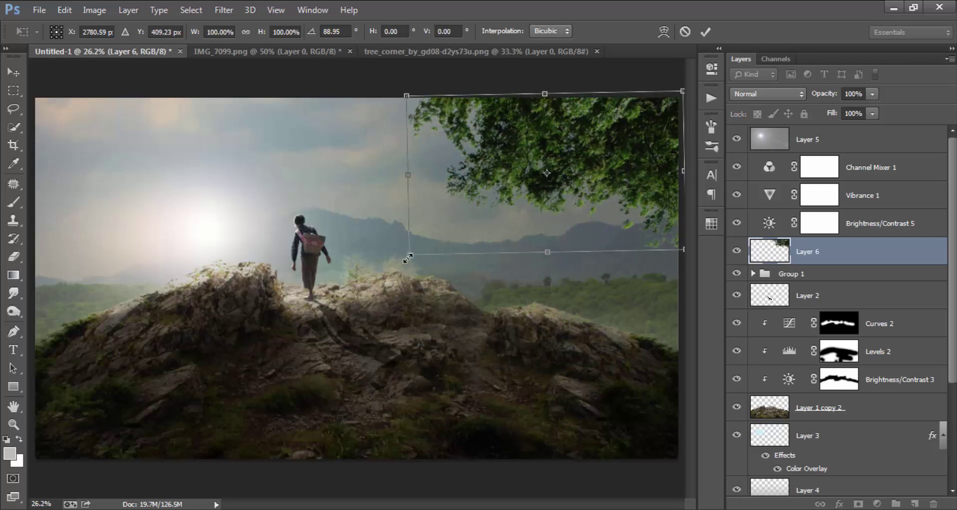
{"action": "mouse_move", "coordinate": [408, 258]}
{"action": "left_mouse_down"}
{"action": "mouse_move", "coordinate": [443, 244]}
{"action": "mouse_move", "coordinate": [430, 243]}
{"action": "left_mouse_up"}
{"action": "left_click", "coordinate": [705, 32]}
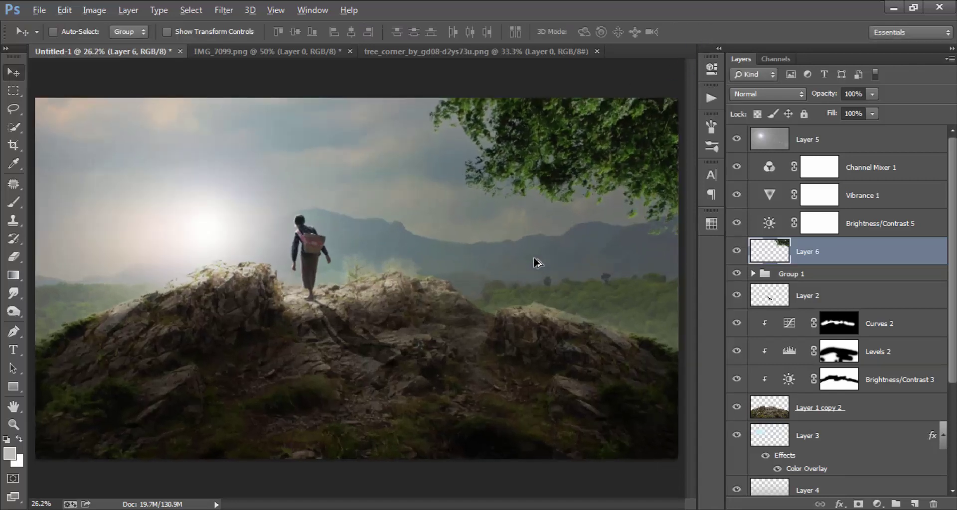
- Fit the image in view and add a Hue/Saturation adjustment layer above the tree
{"action": "key", "text": "ctrl+0"}
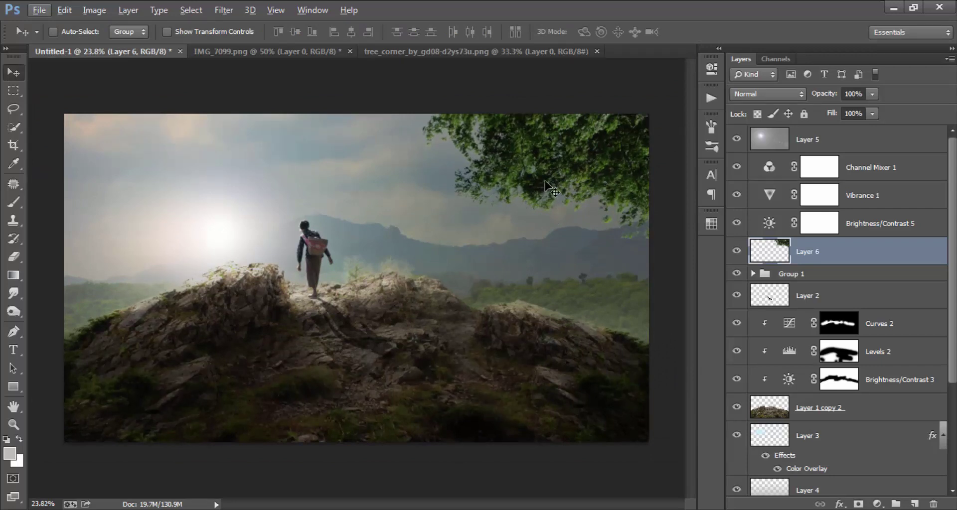
{"action": "left_click", "coordinate": [876, 504]}
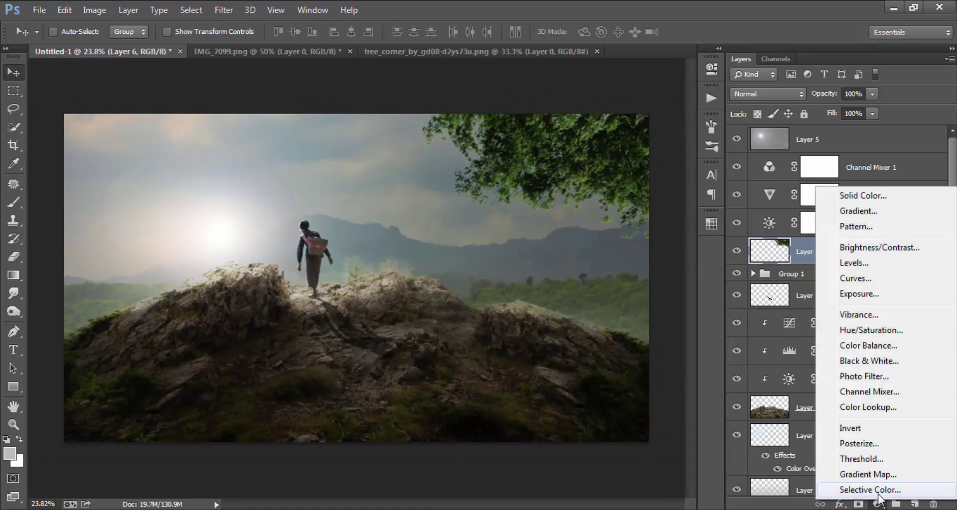
{"action": "left_click", "coordinate": [888, 330]}
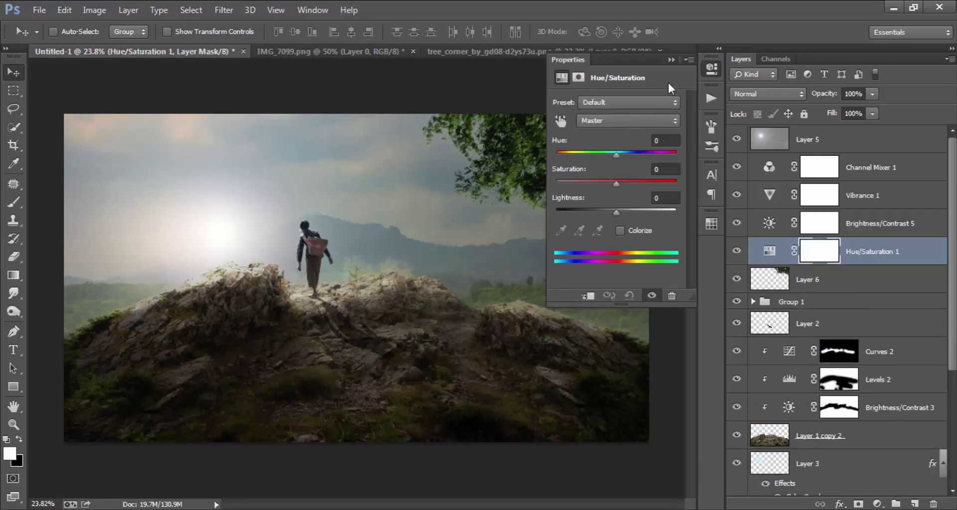
- Clip Hue/Saturation 1 to the tree layer and set Saturation to -44
{"action": "left_click", "coordinate": [588, 295]}
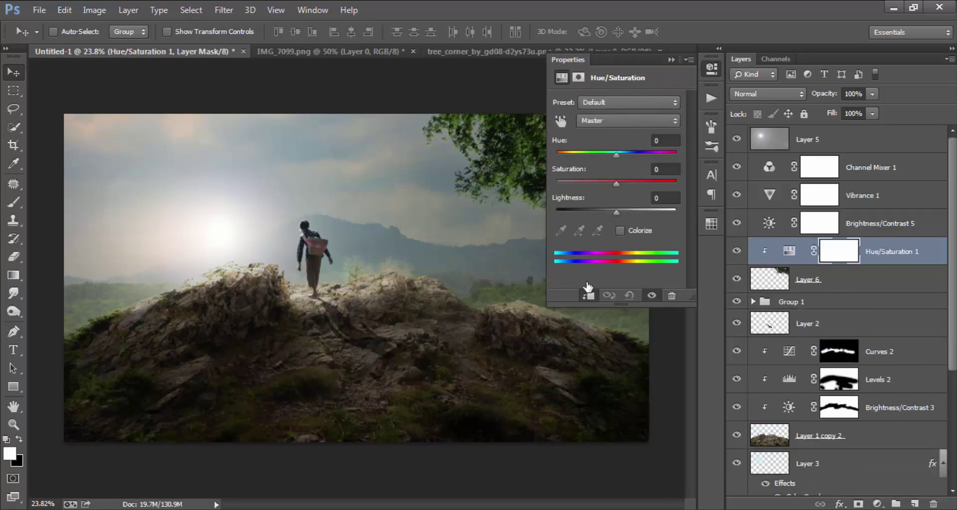
{"action": "left_click_drag", "start_coordinate": [616, 184], "coordinate": [590, 184]}
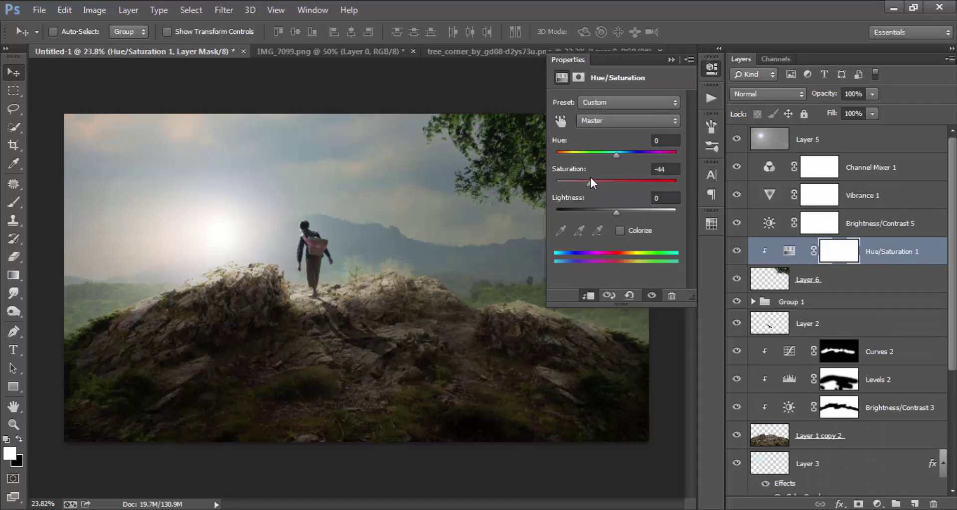
{"action": "left_click", "coordinate": [710, 69]}
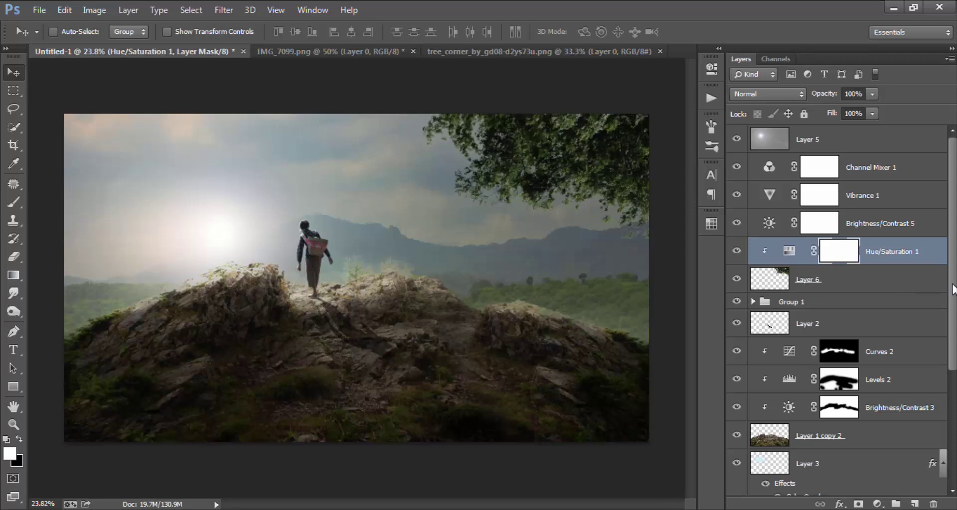
- Merge Layer 6 and Hue/Saturation 1 into a single tree layer
{"action": "left_click", "coordinate": [857, 276], "text": "ctrl"}
{"action": "right_click", "coordinate": [854, 280]}
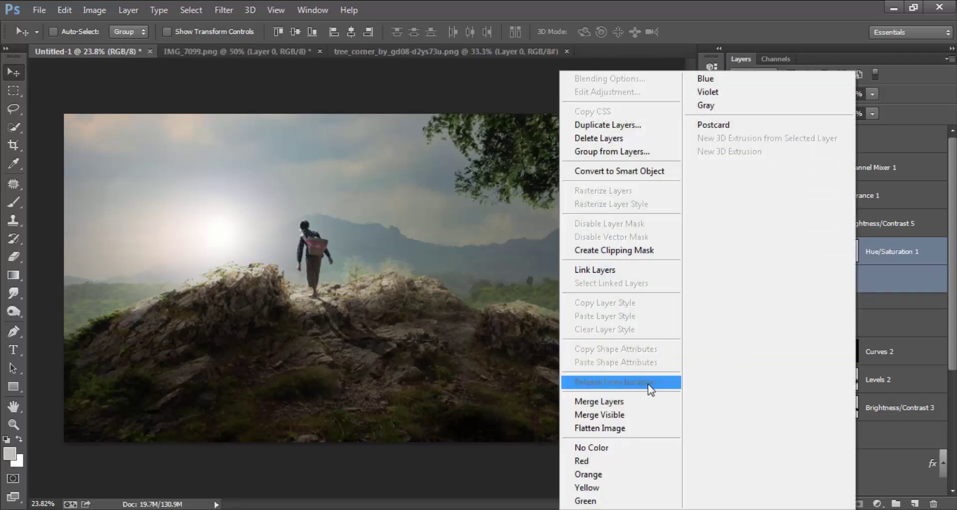
{"action": "left_click", "coordinate": [634, 398]}
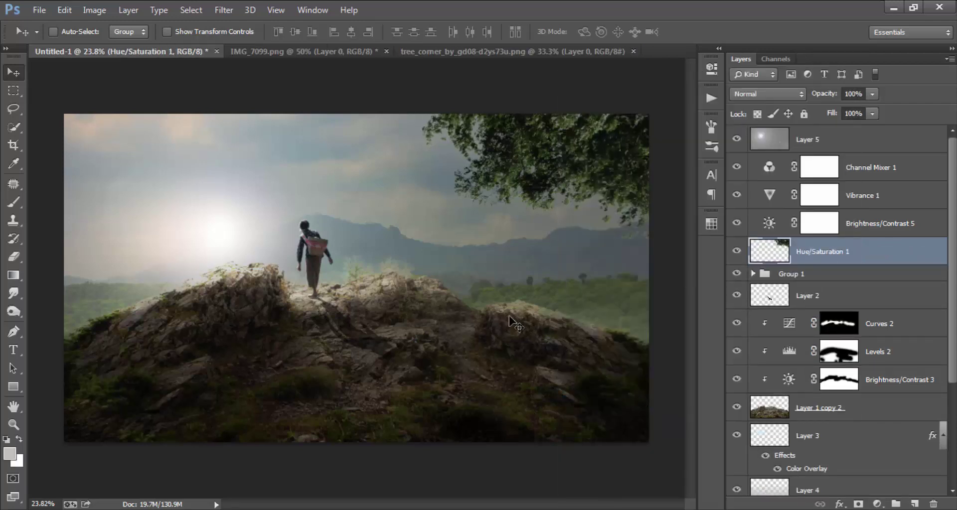
- Soften the tree foliage with a Gaussian Blur of roughly 8 pixels
{"action": "left_click", "coordinate": [224, 12]}
{"action": "mouse_move", "coordinate": [230, 164]}
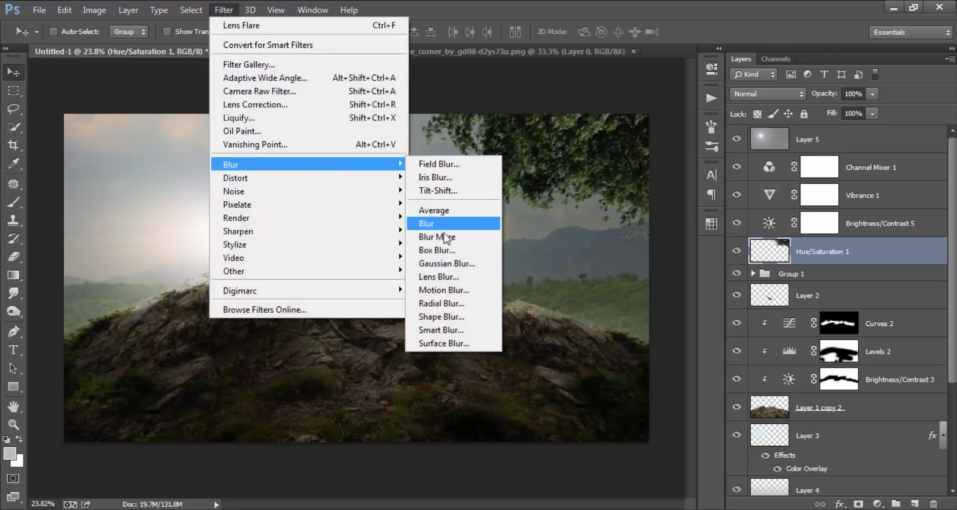
{"action": "left_click", "coordinate": [455, 264]}
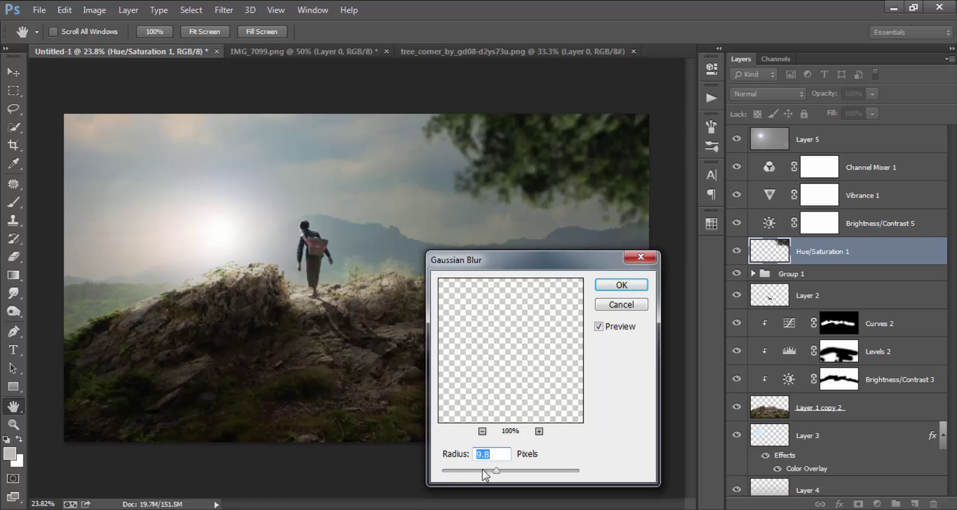
{"action": "left_click", "coordinate": [503, 470]}
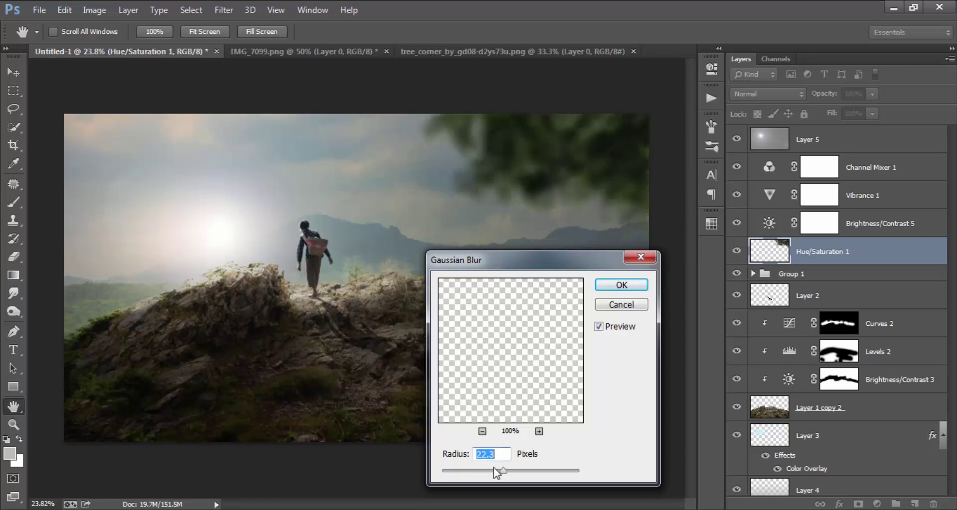
{"action": "left_click", "coordinate": [482, 469]}
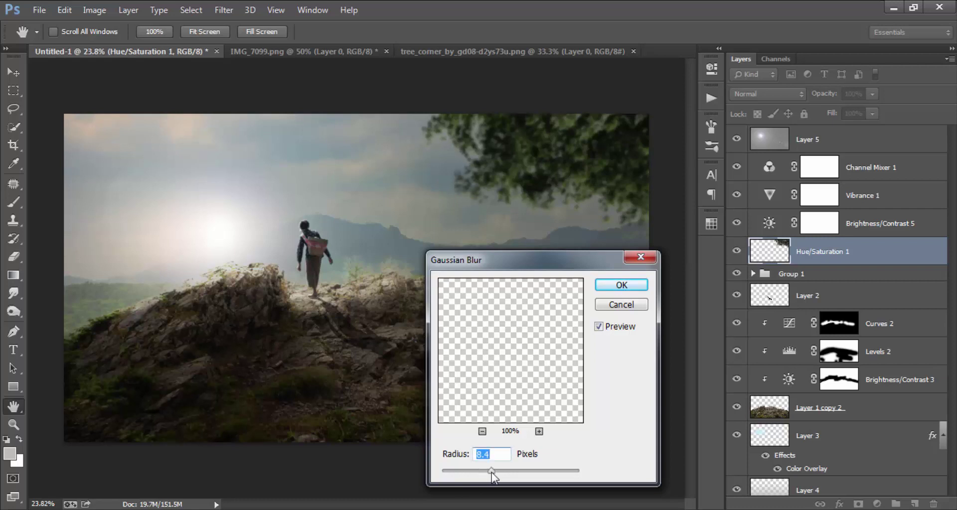
{"action": "left_click", "coordinate": [629, 286]}
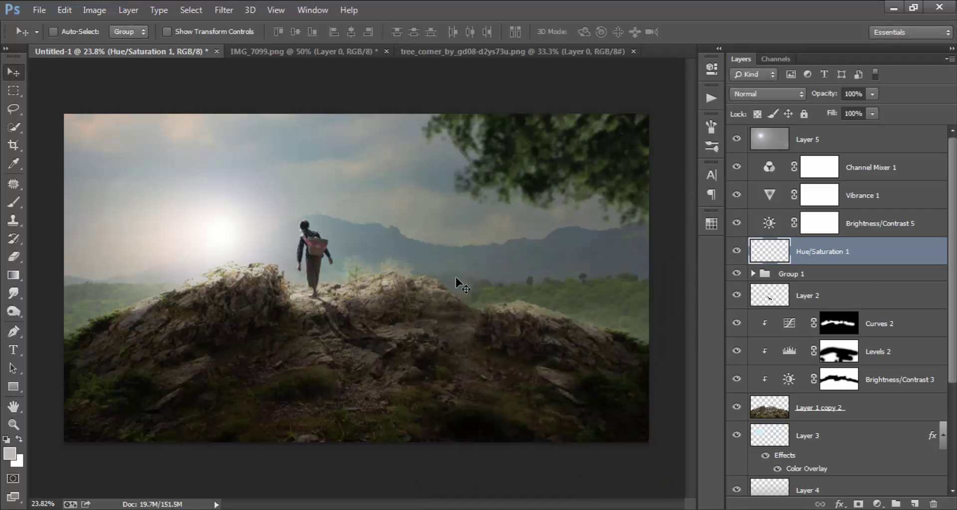
- Shift the blurred tree slightly left and down and enlarge it
{"action": "left_click_drag", "start_coordinate": [552, 154], "coordinate": [517, 178]}
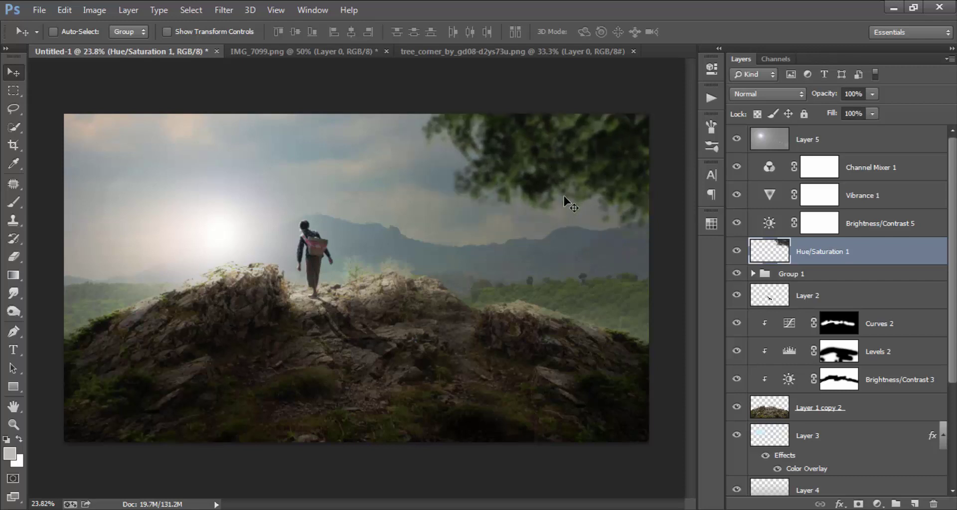
{"action": "key", "text": "ctrl+t"}
{"action": "left_click_drag", "start_coordinate": [418, 244], "coordinate": [381, 264]}
{"action": "left_click", "coordinate": [705, 32]}
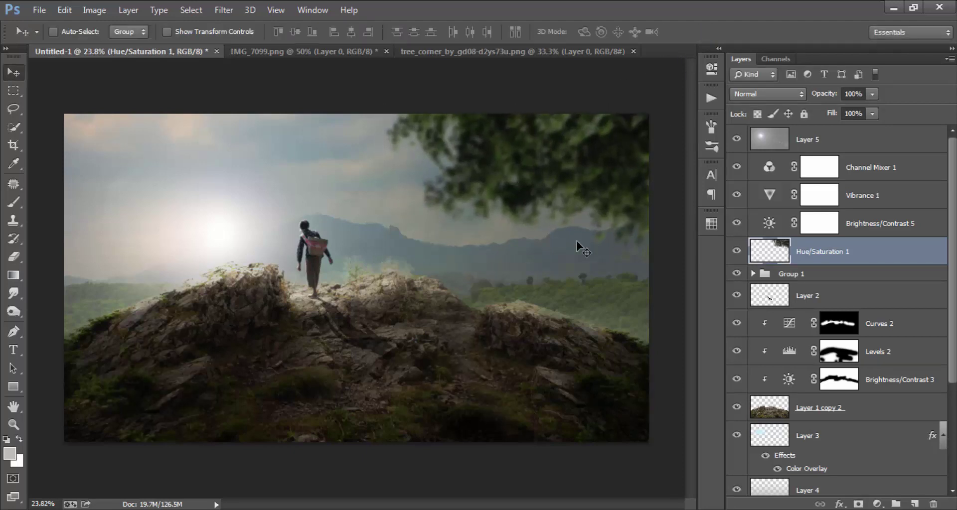
- Duplicate the tree layer and move the copy to the left side
{"action": "right_click", "coordinate": [799, 260]}
{"action": "left_click", "coordinate": [618, 122]}
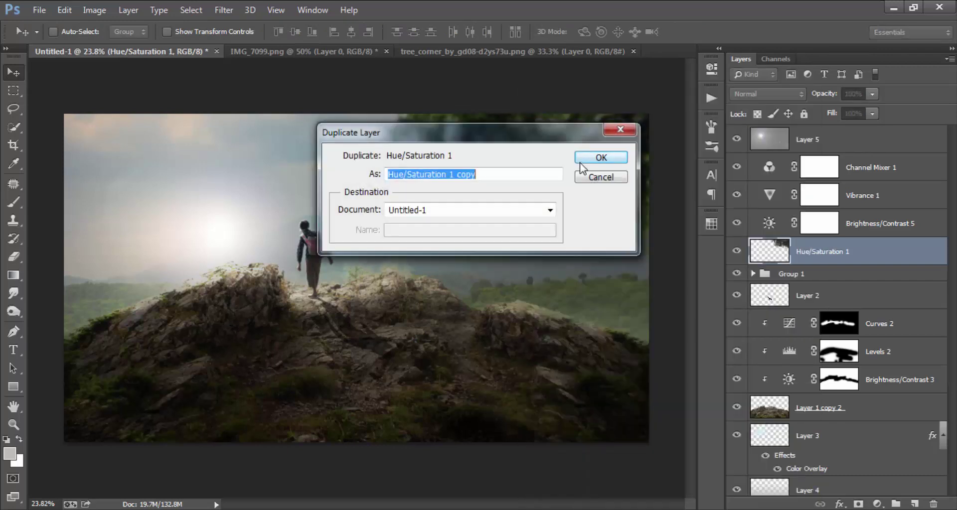
{"action": "left_click", "coordinate": [581, 157]}
{"action": "left_click_drag", "start_coordinate": [570, 162], "coordinate": [276, 197]}
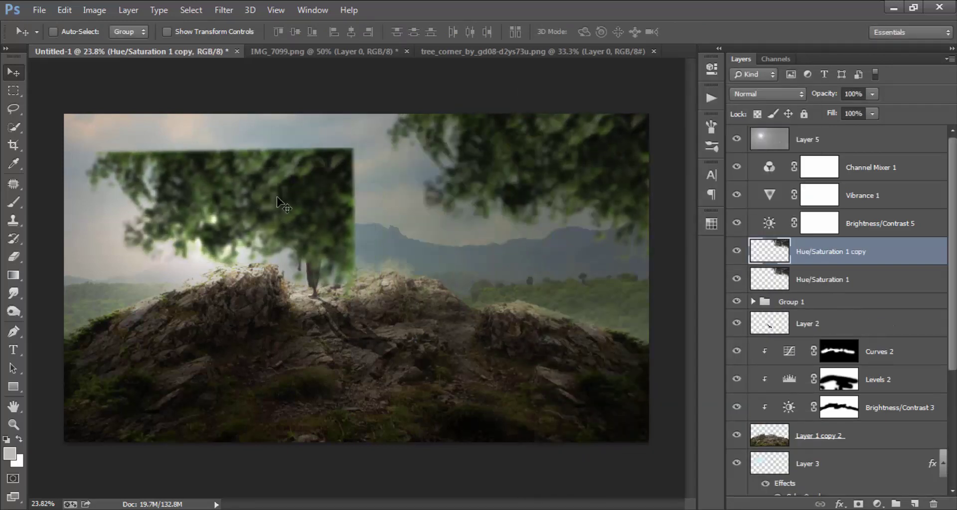
- Flip the tree copy horizontally, tilt it, and fit it into the top-left corner
{"action": "key", "text": "ctrl+t"}
{"action": "right_click", "coordinate": [294, 174]}
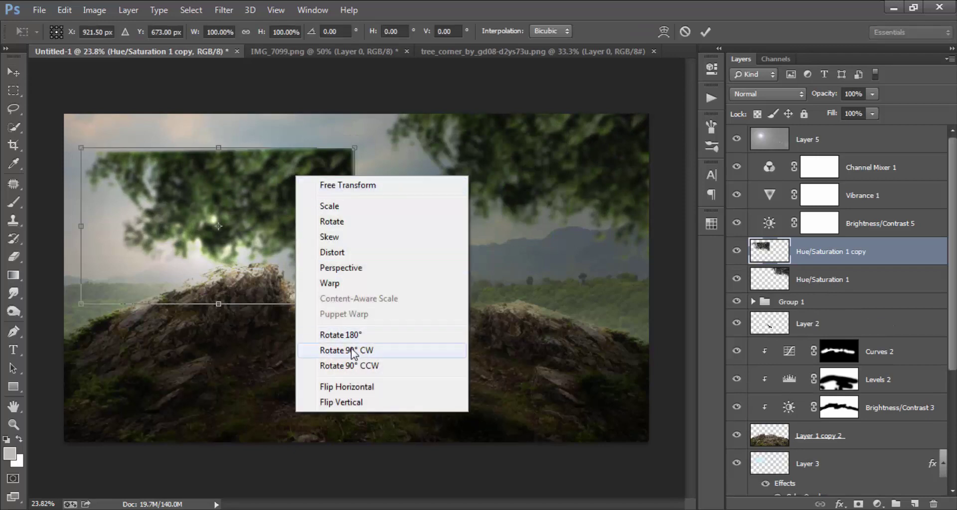
{"action": "left_click", "coordinate": [370, 391]}
{"action": "left_click_drag", "start_coordinate": [325, 258], "coordinate": [171, 198]}
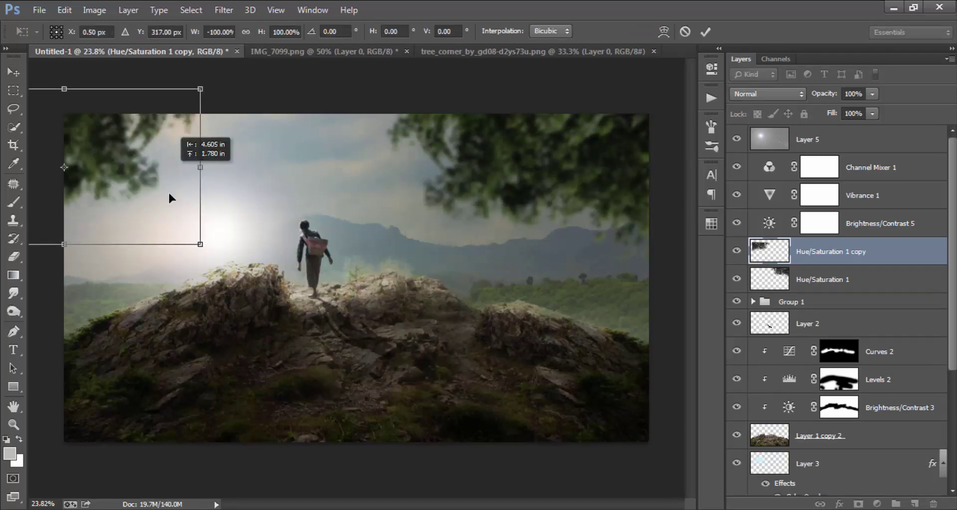
{"action": "mouse_move", "coordinate": [234, 219]}
{"action": "left_mouse_down"}
{"action": "mouse_move", "coordinate": [130, 161]}
{"action": "mouse_move", "coordinate": [145, 185]}
{"action": "left_mouse_up"}
{"action": "left_click_drag", "start_coordinate": [285, 279], "coordinate": [296, 200]}
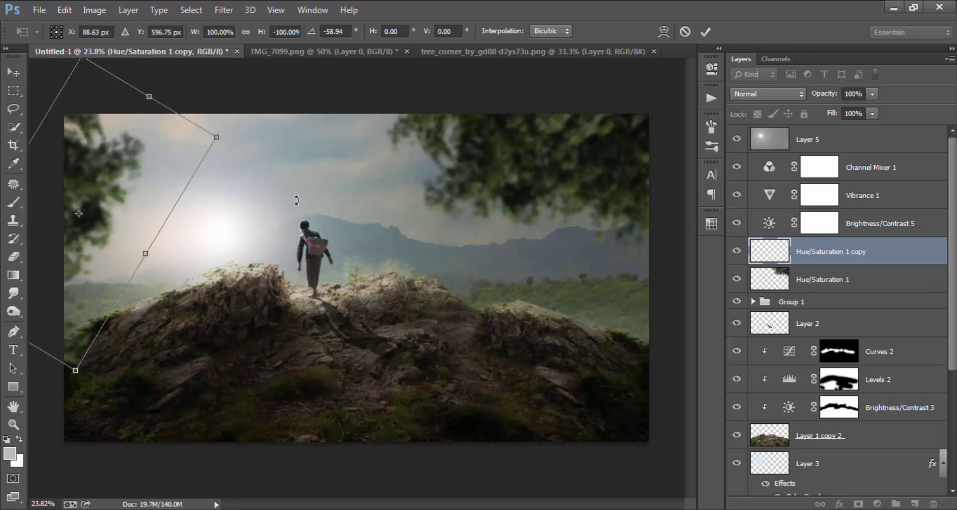
{"action": "mouse_move", "coordinate": [178, 176]}
{"action": "left_mouse_down"}
{"action": "mouse_move", "coordinate": [154, 136]}
{"action": "mouse_move", "coordinate": [186, 142]}
{"action": "left_mouse_up"}
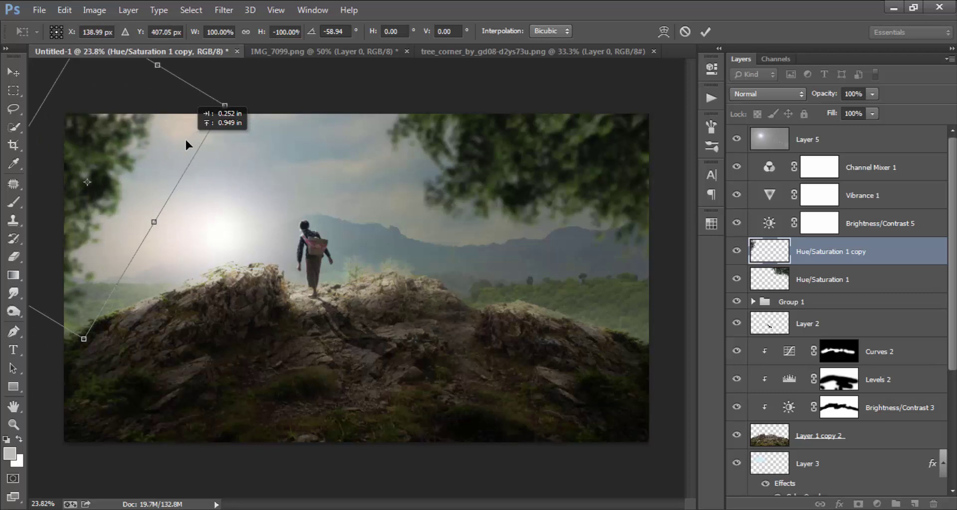
{"action": "mouse_move", "coordinate": [301, 214]}
{"action": "left_mouse_down"}
{"action": "mouse_move", "coordinate": [304, 300]}
{"action": "mouse_move", "coordinate": [248, 380]}
{"action": "left_mouse_up"}
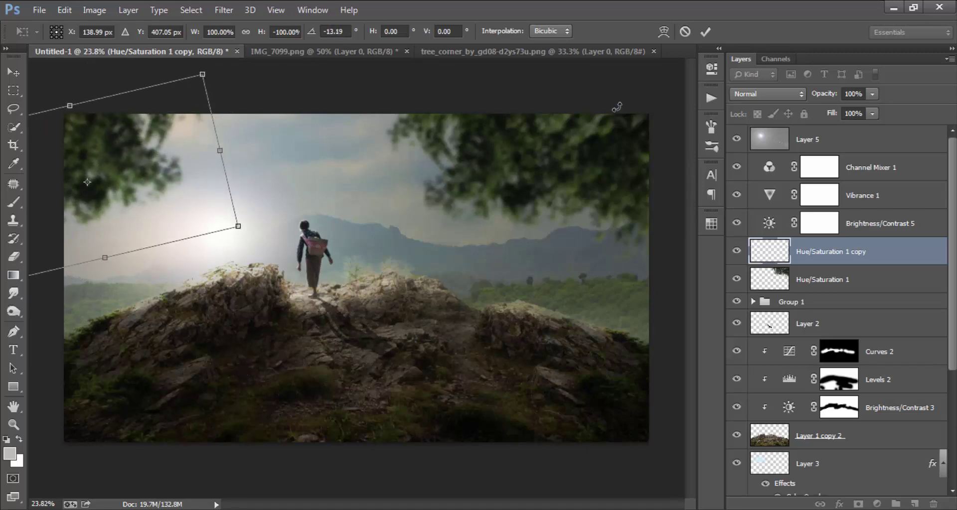
{"action": "left_click", "coordinate": [705, 32]}
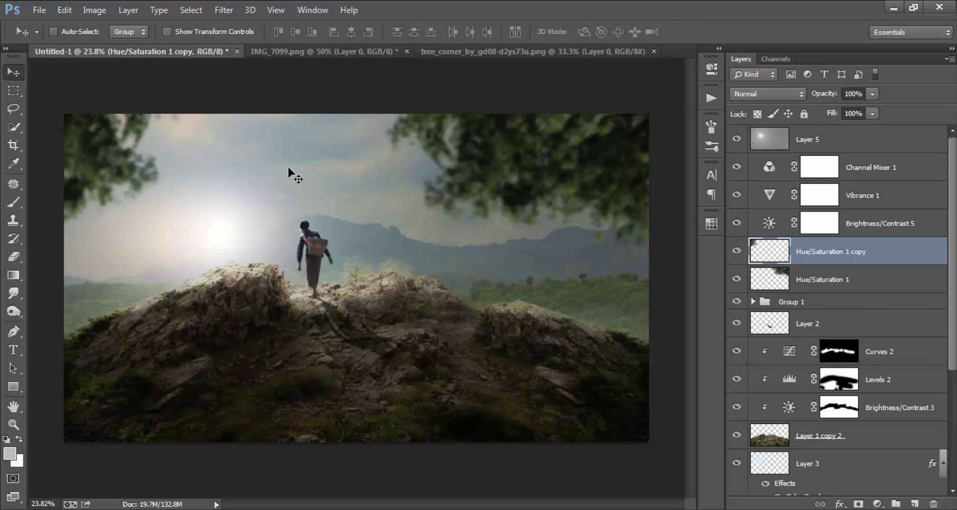
- Nudge the top-left foliage slightly, zoom in, and select the sun glow Layer 5
{"action": "scroll", "coordinate": [324, 199], "scroll_direction": "down", "scroll_amount": 1}
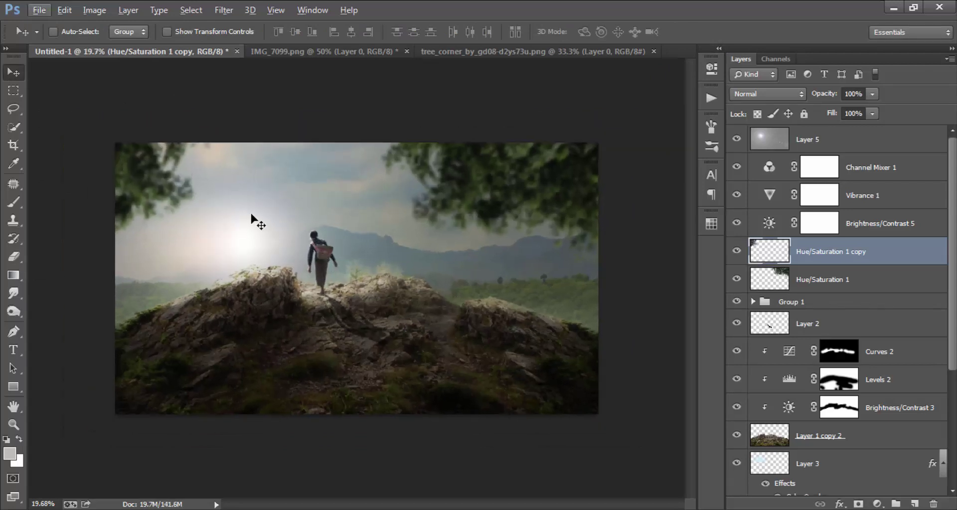
{"action": "left_click_drag", "start_coordinate": [254, 215], "coordinate": [261, 220]}
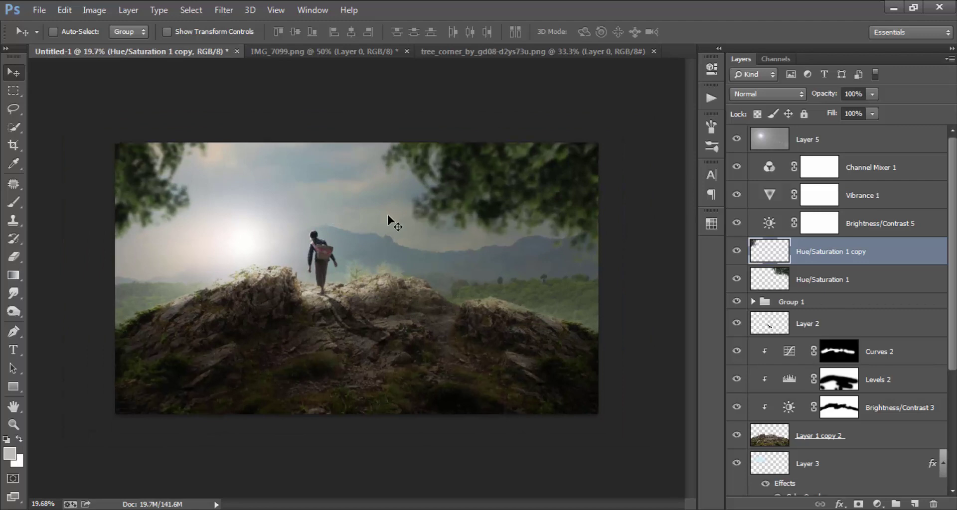
{"action": "left_click_drag", "start_coordinate": [299, 188], "coordinate": [291, 188]}
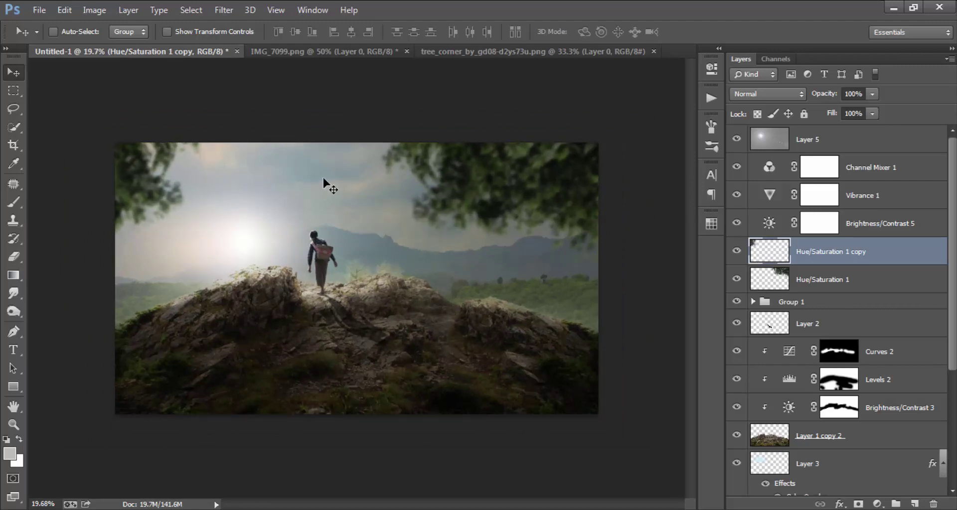
{"action": "key", "text": "ctrl+plus"}
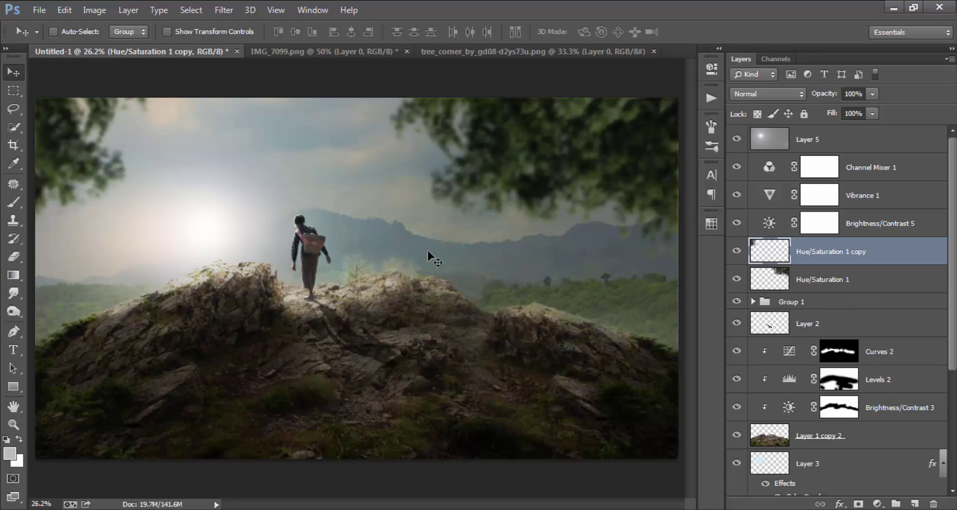
{"action": "left_click", "coordinate": [877, 143]}
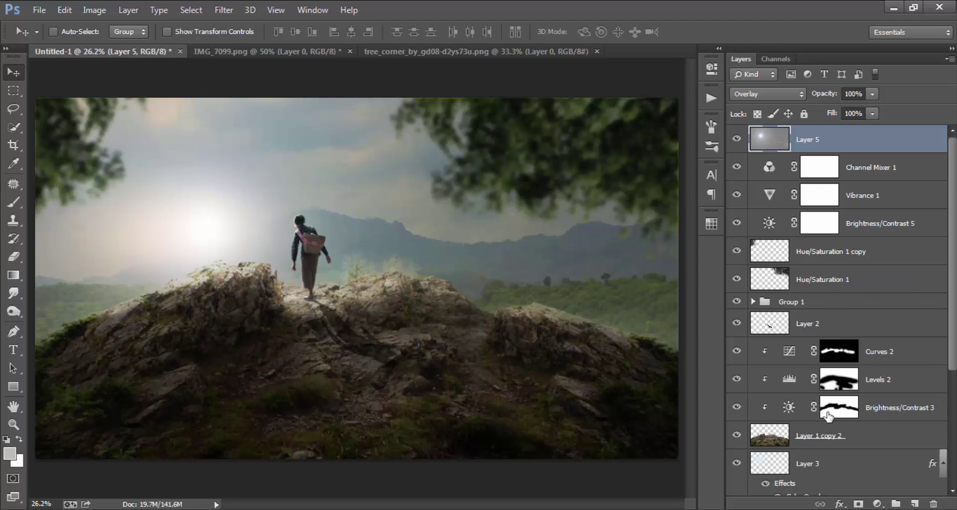
- Stamp a merged copy of the scene as Layer 6 and apply a 5-pixel Gaussian Blur
{"action": "left_click", "coordinate": [914, 503]}
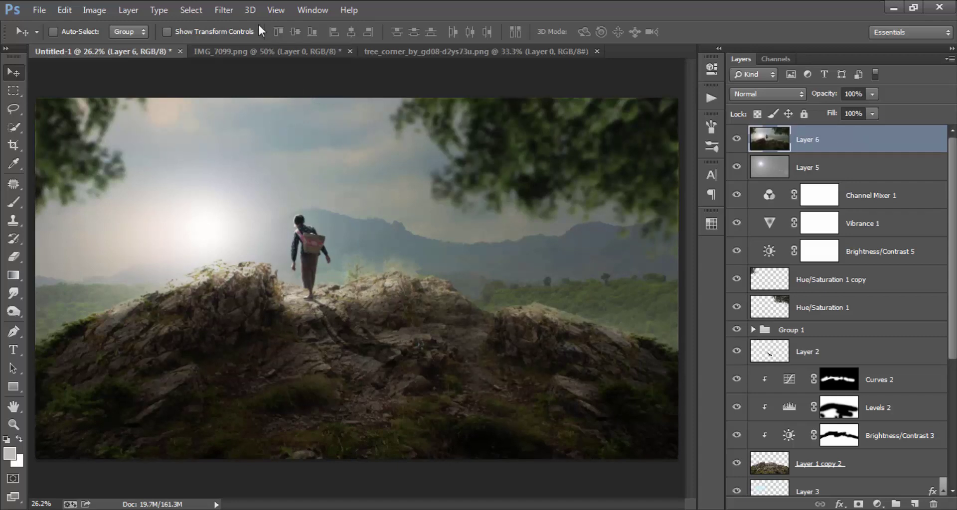
{"action": "left_click", "coordinate": [232, 8]}
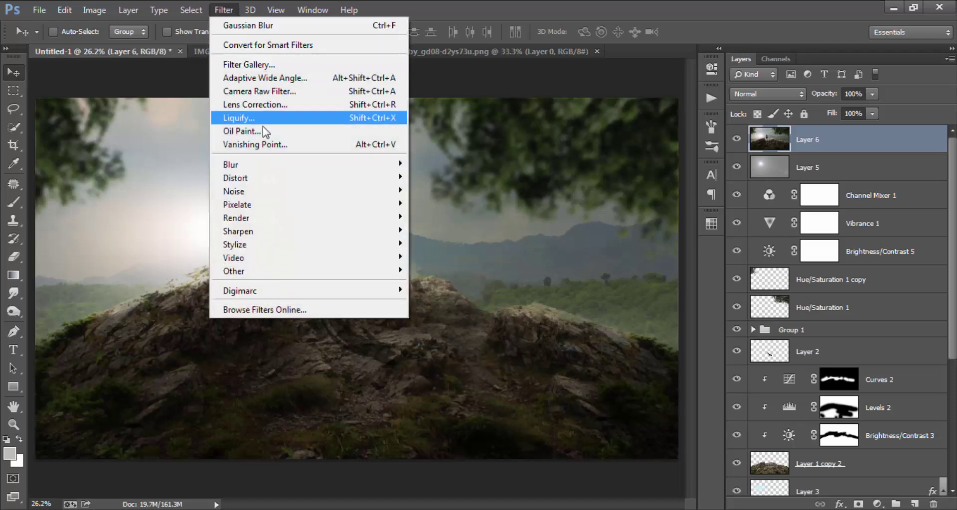
{"action": "mouse_move", "coordinate": [306, 164]}
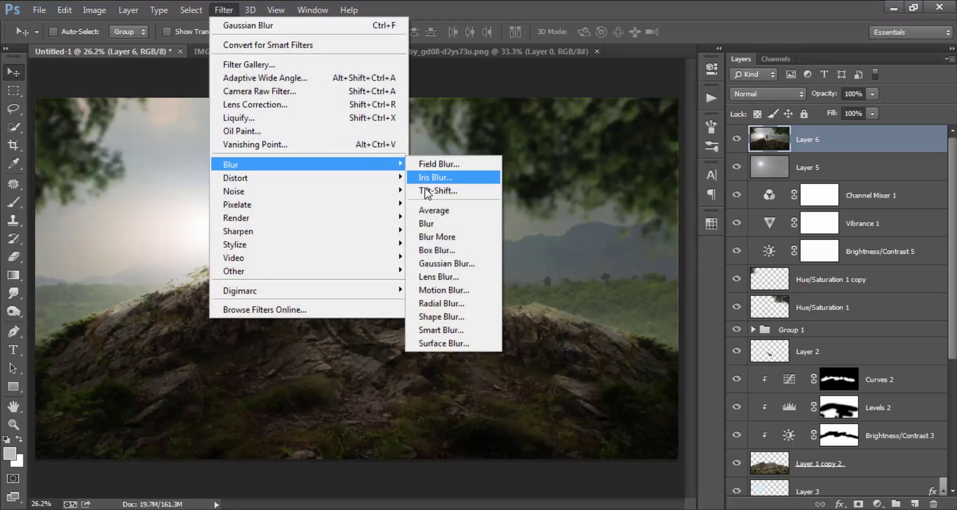
{"action": "left_click", "coordinate": [451, 263]}
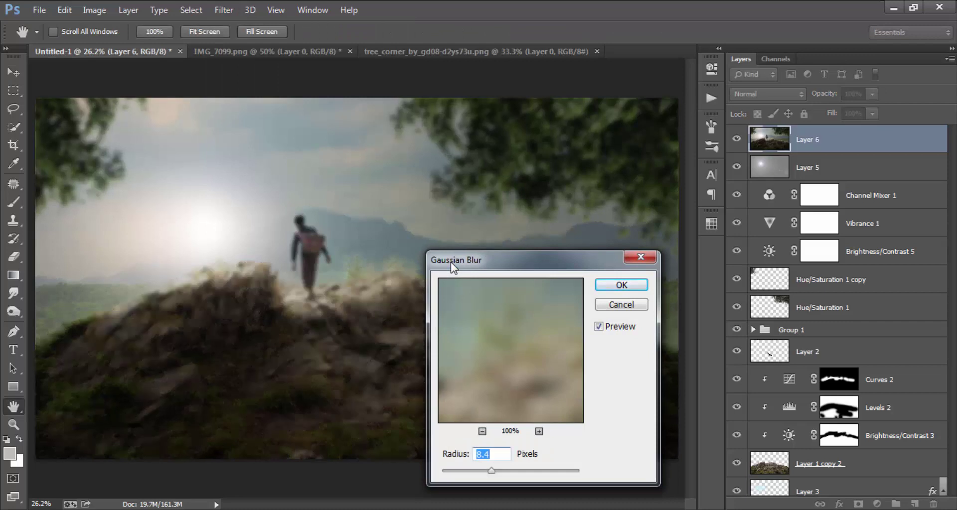
{"action": "left_click_drag", "start_coordinate": [451, 262], "coordinate": [581, 157]}
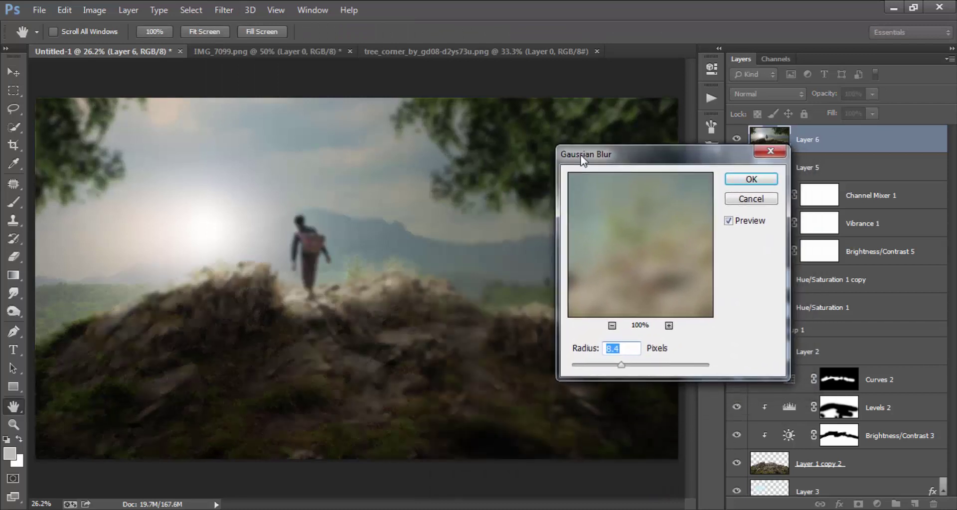
{"action": "left_click_drag", "start_coordinate": [634, 349], "coordinate": [603, 349]}
{"action": "type", "text": "5"}
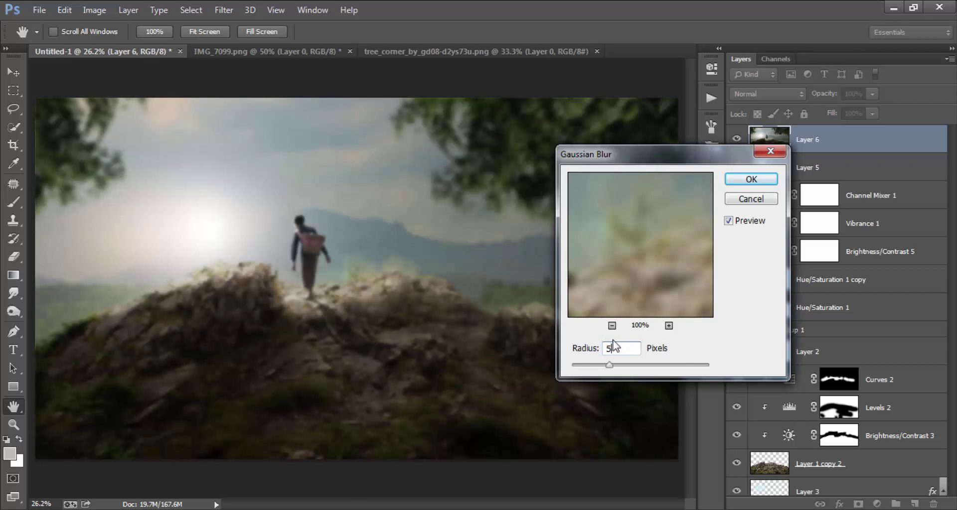
{"action": "left_click", "coordinate": [752, 180]}
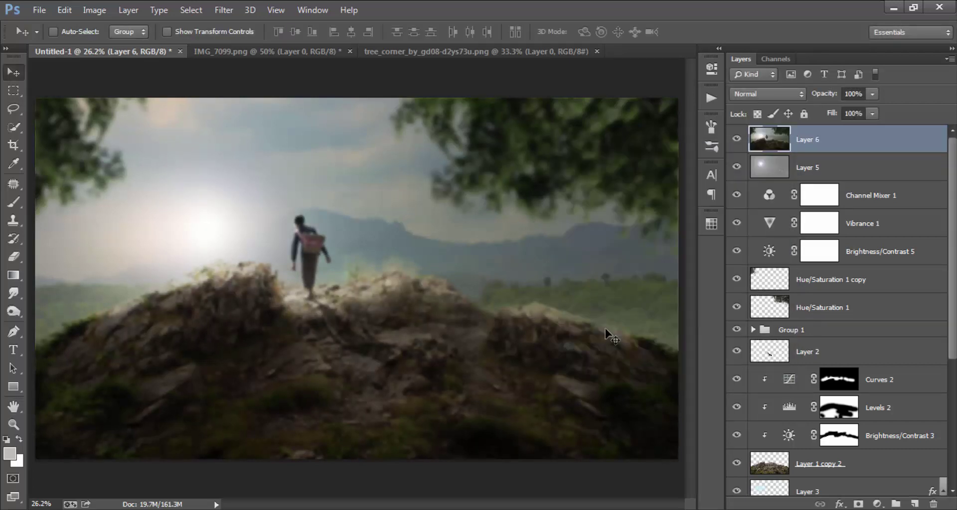
- Add a layer mask and draw a black radial gradient outward from the hiker
{"action": "left_click", "coordinate": [858, 504]}
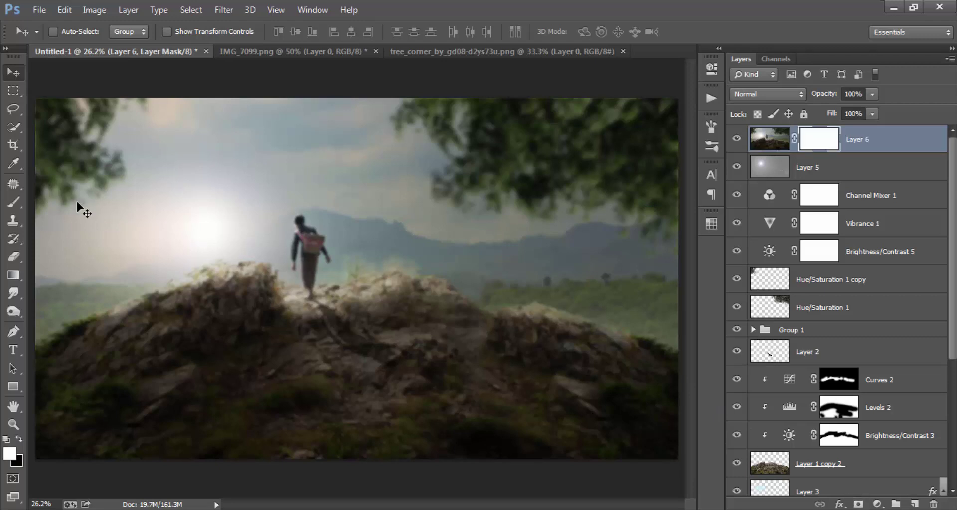
{"action": "left_click", "coordinate": [13, 274]}
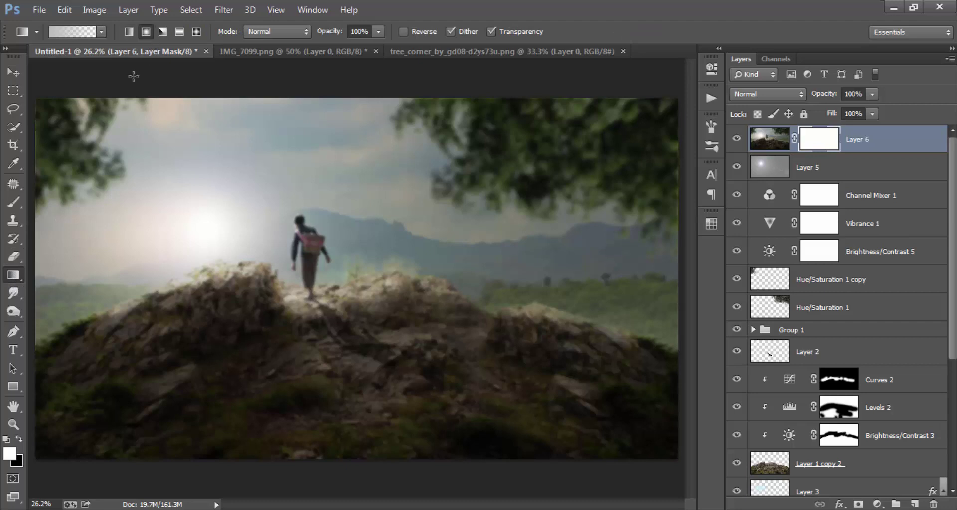
{"action": "left_click", "coordinate": [19, 438]}
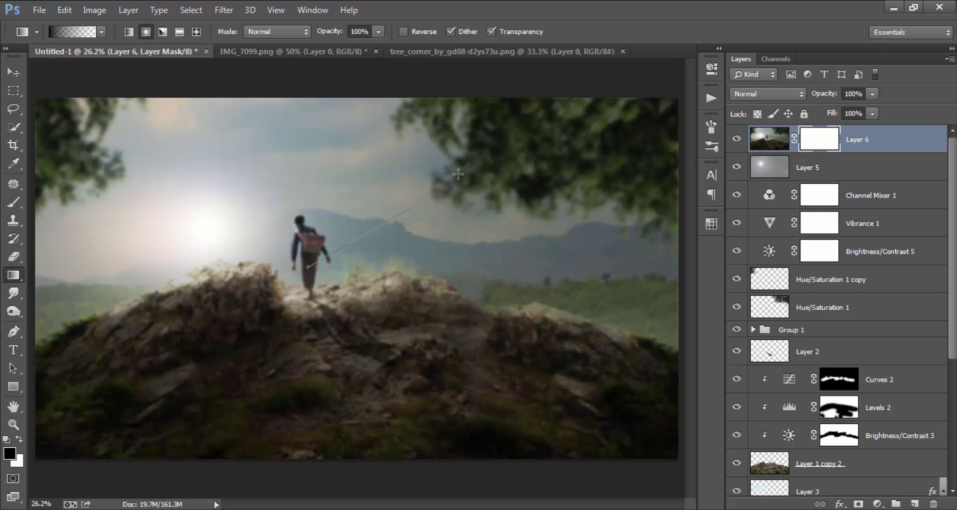
{"action": "left_click_drag", "start_coordinate": [457, 174], "coordinate": [457, 174]}
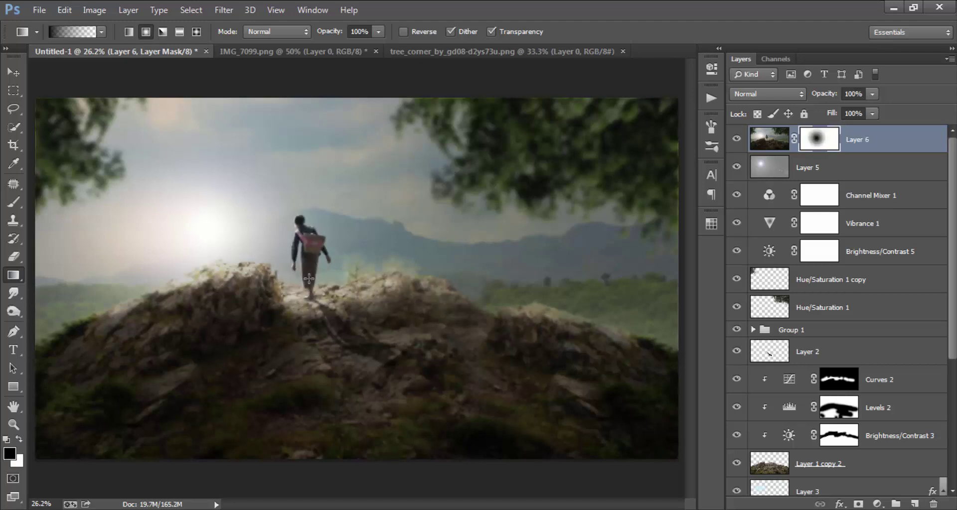
{"action": "left_click_drag", "start_coordinate": [309, 279], "coordinate": [84, 156]}
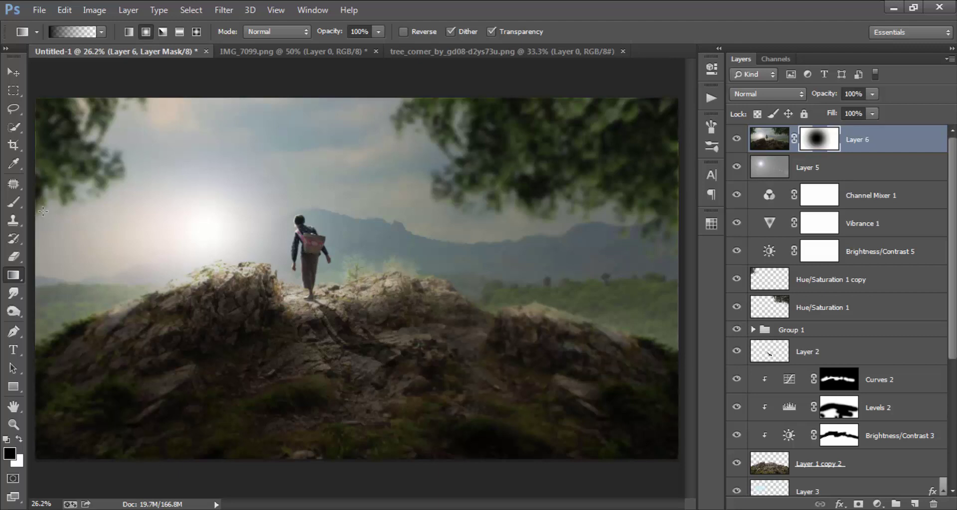
- Paint black at 19% brush opacity over the central and right-hand rocks
{"action": "left_click", "coordinate": [14, 202]}
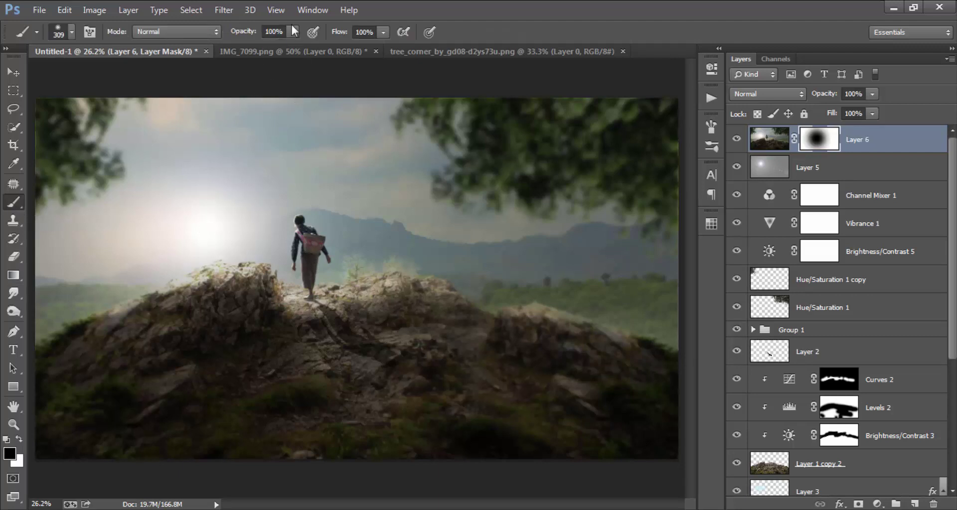
{"action": "left_click_drag", "start_coordinate": [293, 32], "coordinate": [234, 55]}
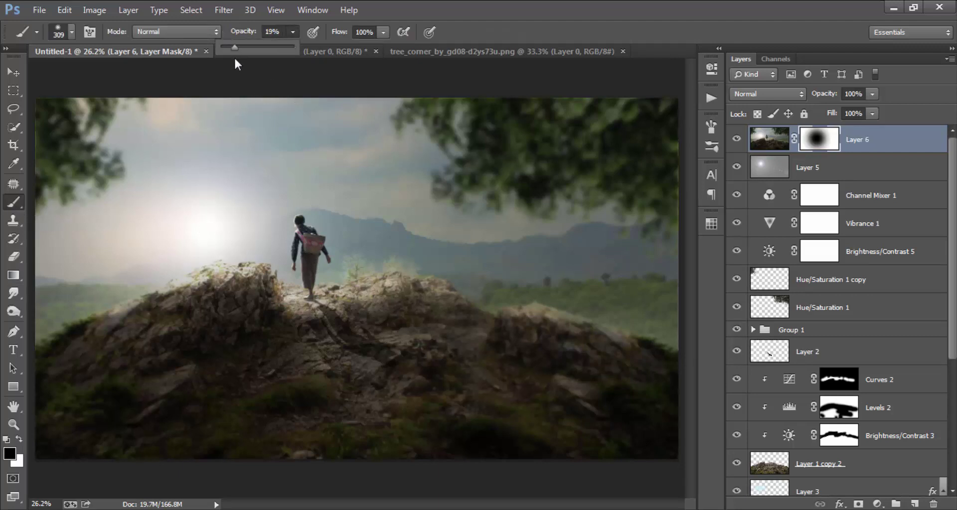
{"action": "left_click_drag", "start_coordinate": [335, 263], "coordinate": [376, 269]}
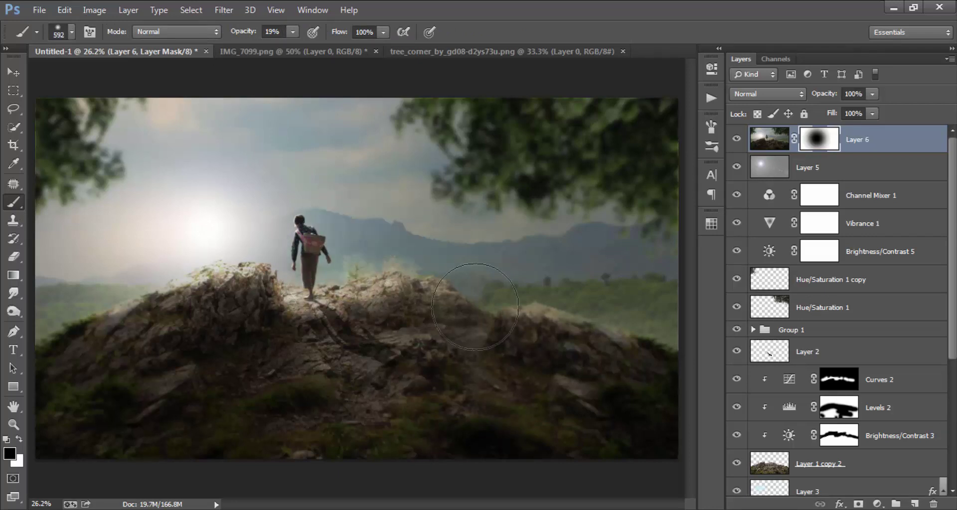
{"action": "left_click_drag", "start_coordinate": [548, 296], "coordinate": [544, 342]}
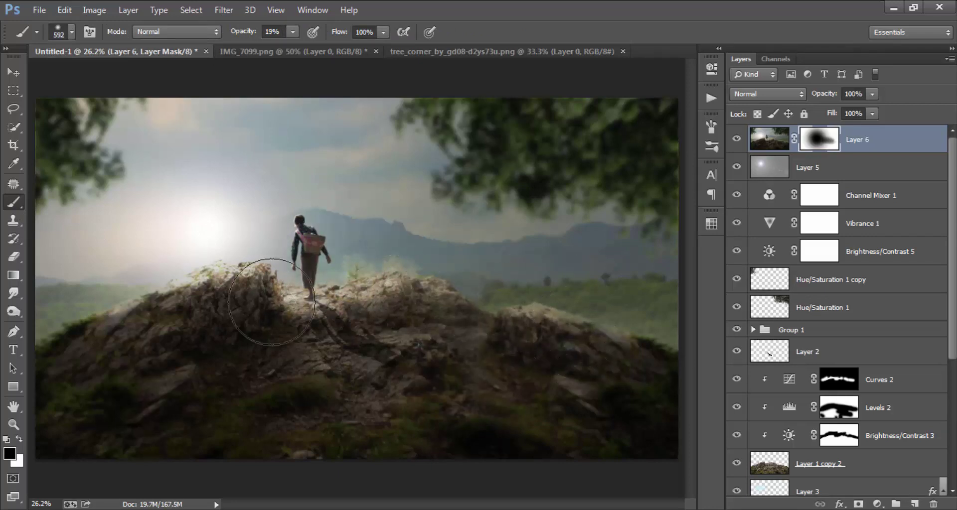
{"action": "left_click_drag", "start_coordinate": [544, 342], "coordinate": [614, 343]}
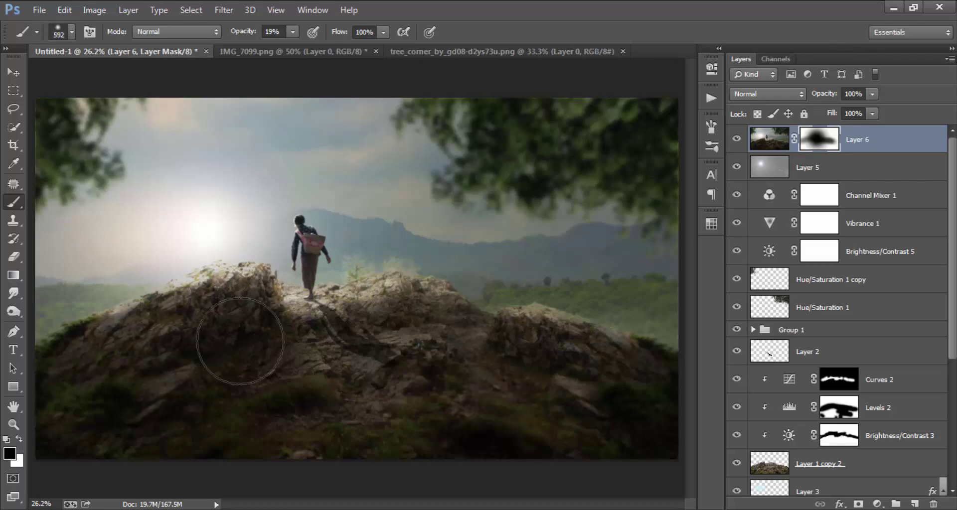
{"action": "scroll", "coordinate": [372, 252], "scroll_direction": "down", "scroll_amount": 1, "text": "alt"}
{"action": "key", "text": "alt"}
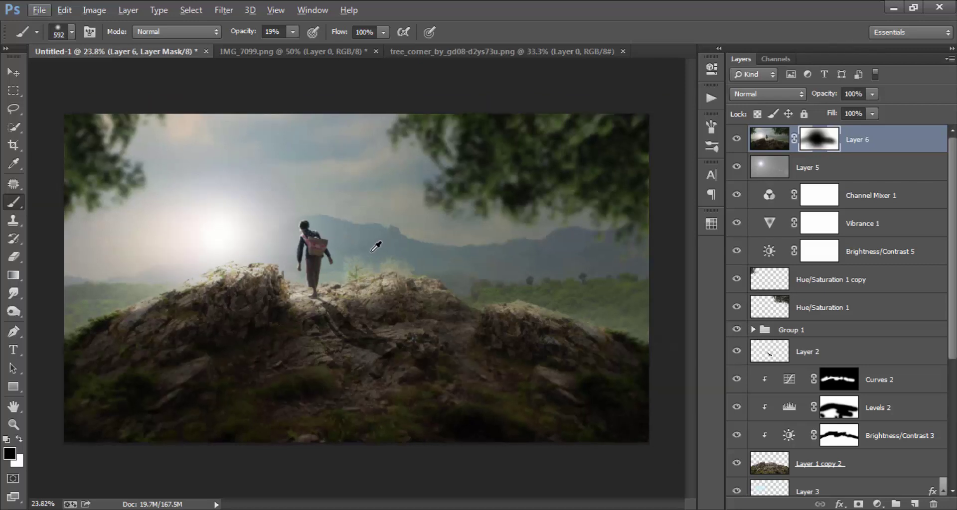
{"action": "scroll", "coordinate": [371, 254], "scroll_direction": "up", "scroll_amount": 1, "text": "alt"}
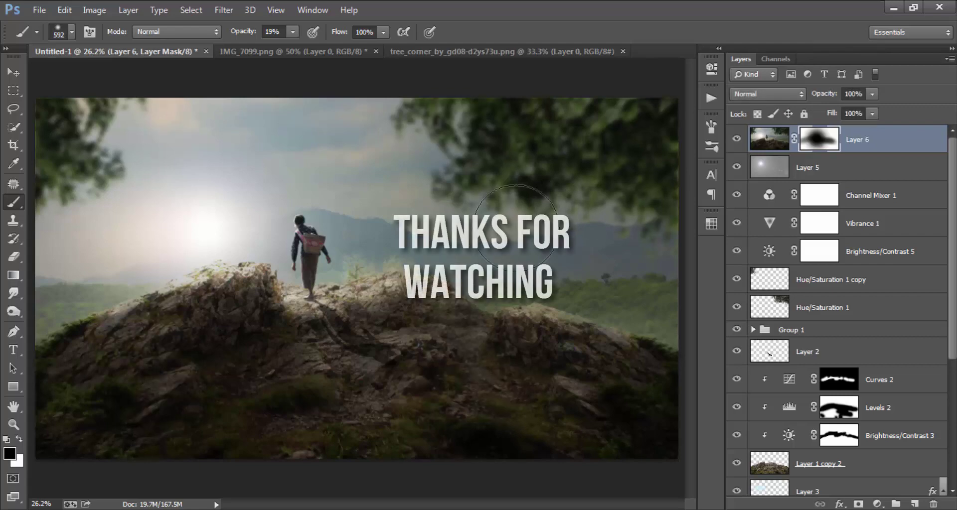
{"action": "left_click", "coordinate": [13, 72]}
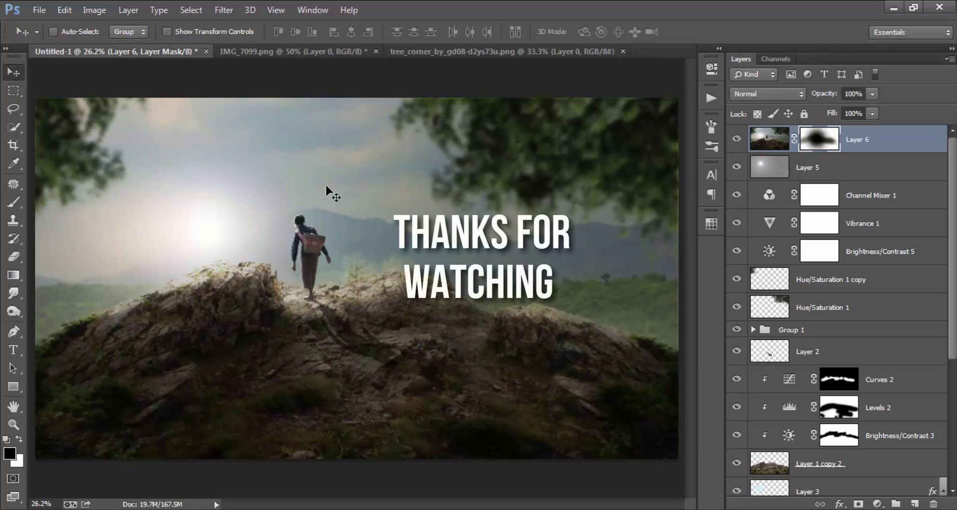